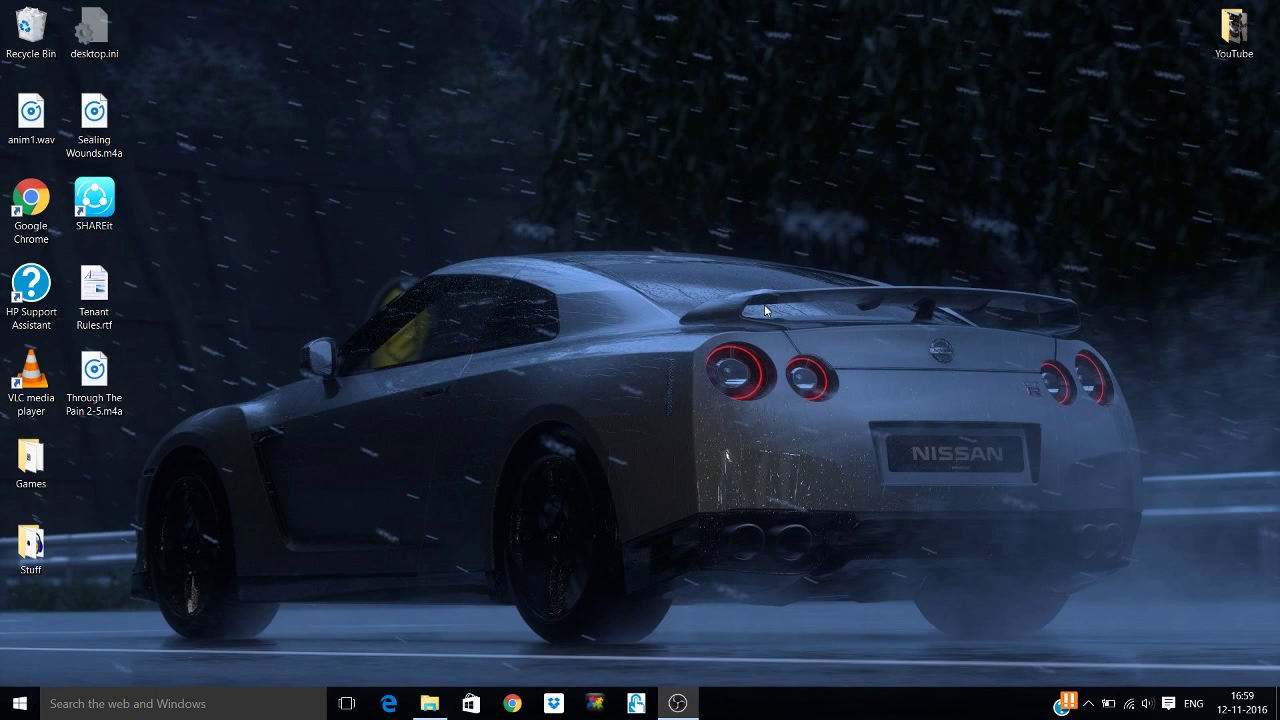
# Step: Open the YouTube desktop folder holding the Darkened Light.mp4 shortcut and two car photos
pyautogui.doubleClick(1234, 30)
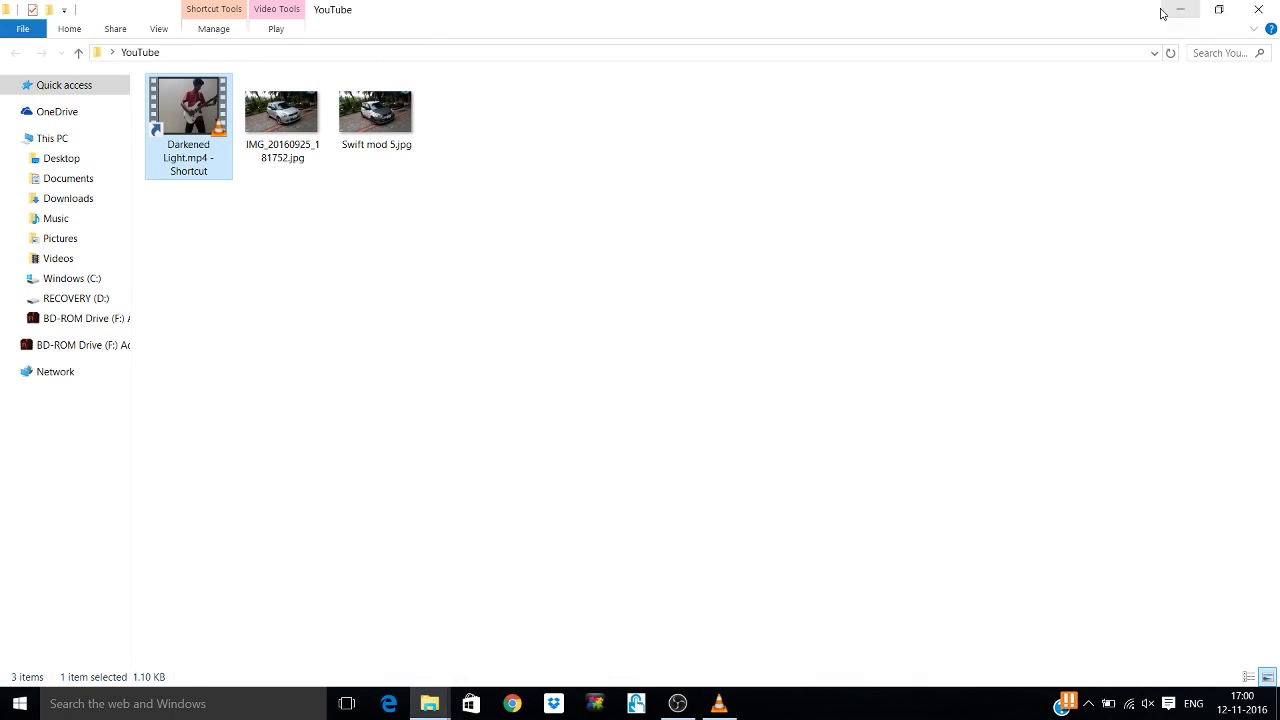
# Step: Preview Screenshot (3).png from This PC > Pictures > Screenshots, then close the preview
pyautogui.click(77, 141)
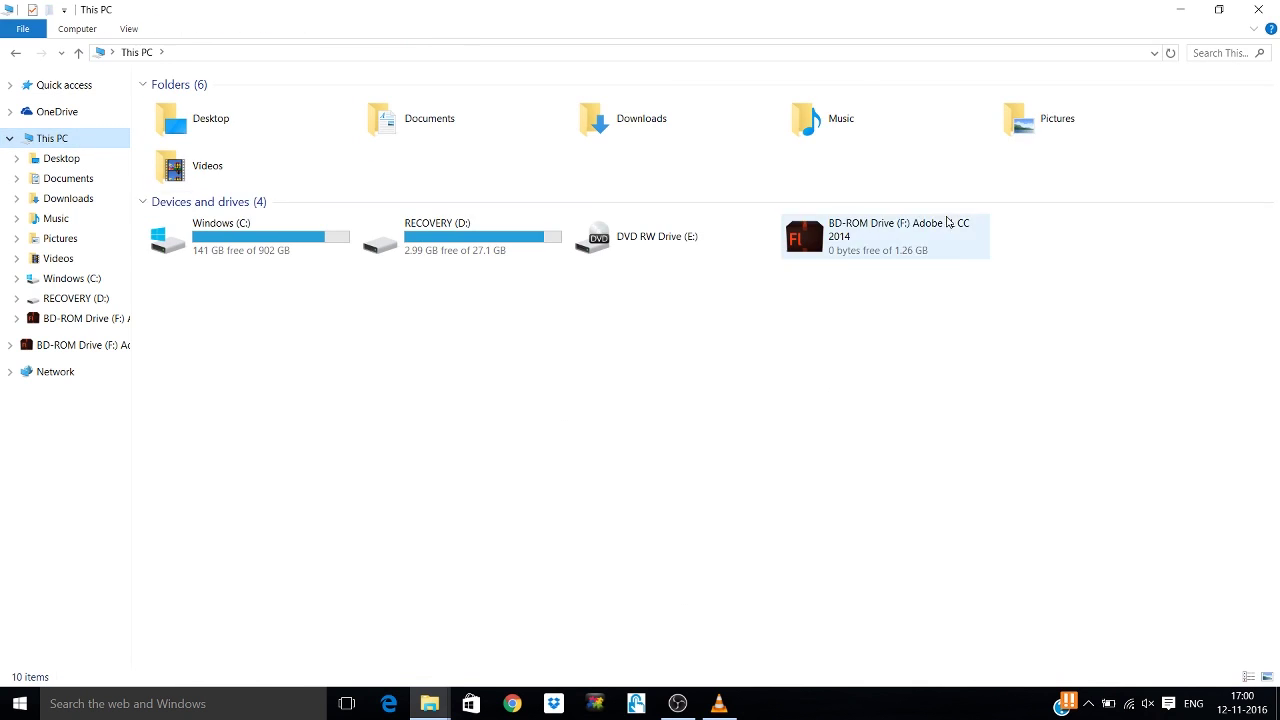
pyautogui.click(1047, 125)
pyautogui.doubleClick(1047, 125)
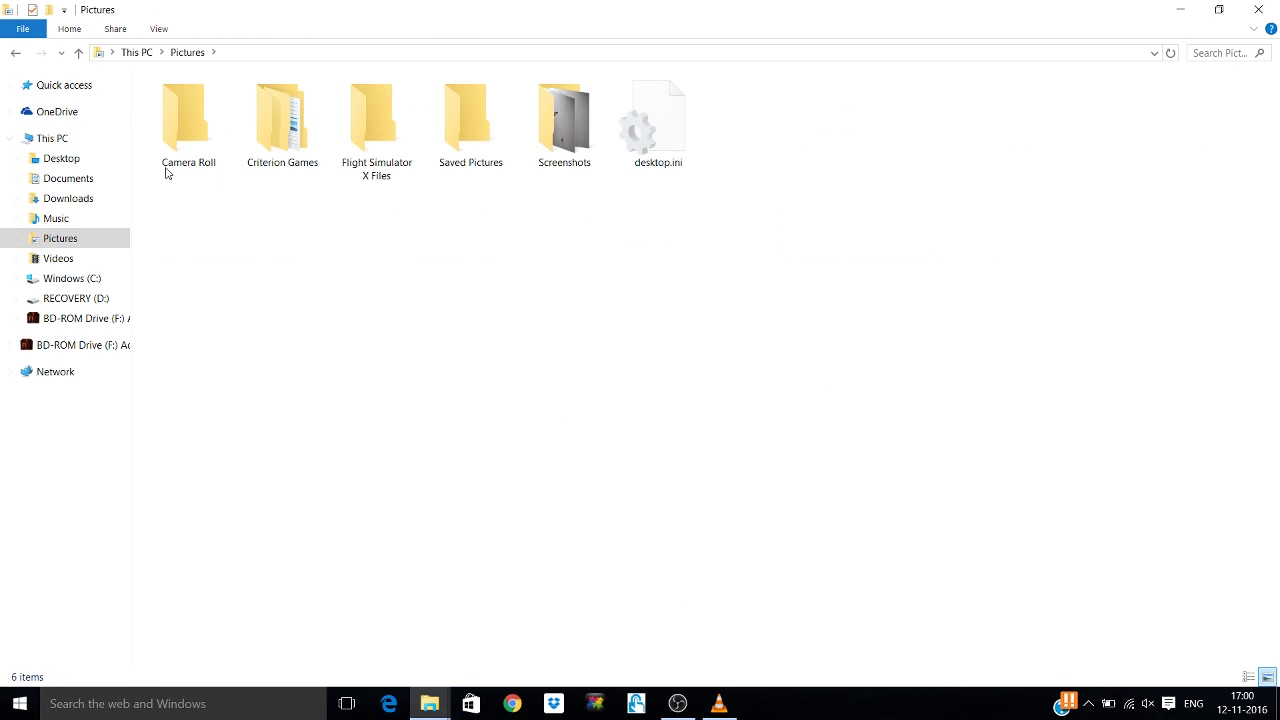
pyautogui.doubleClick(565, 122)
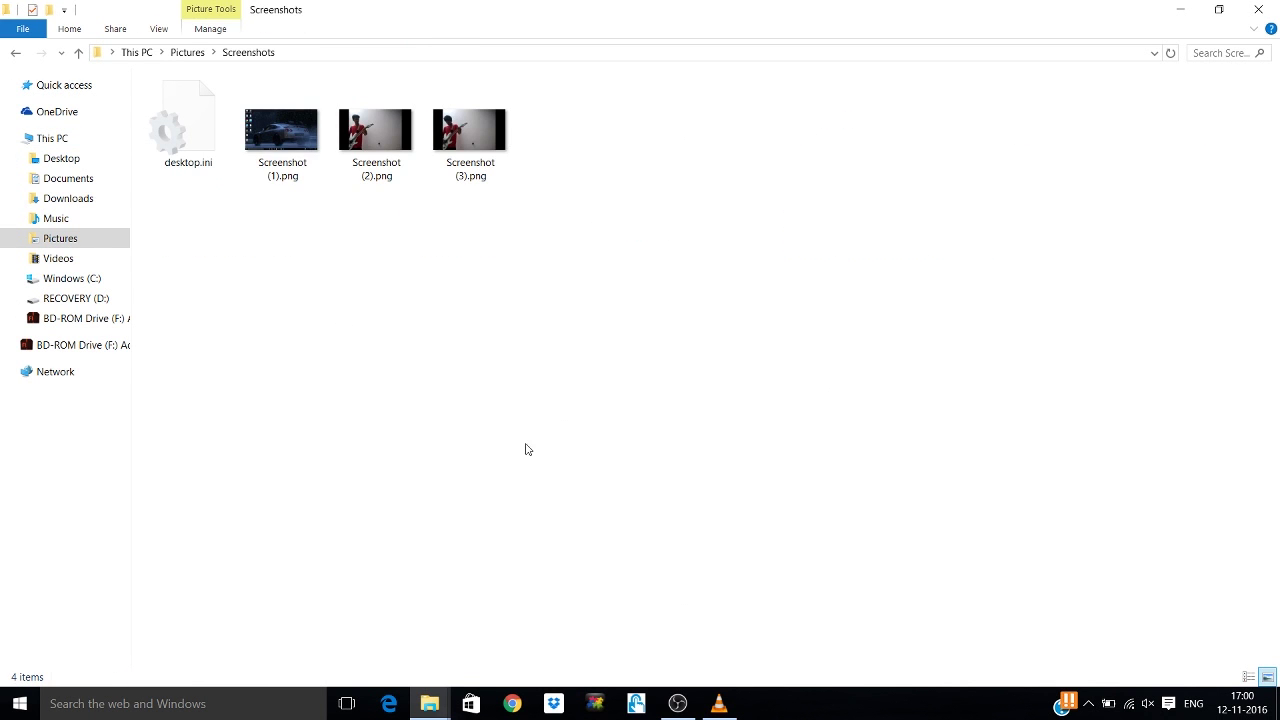
pyautogui.doubleClick(470, 138)
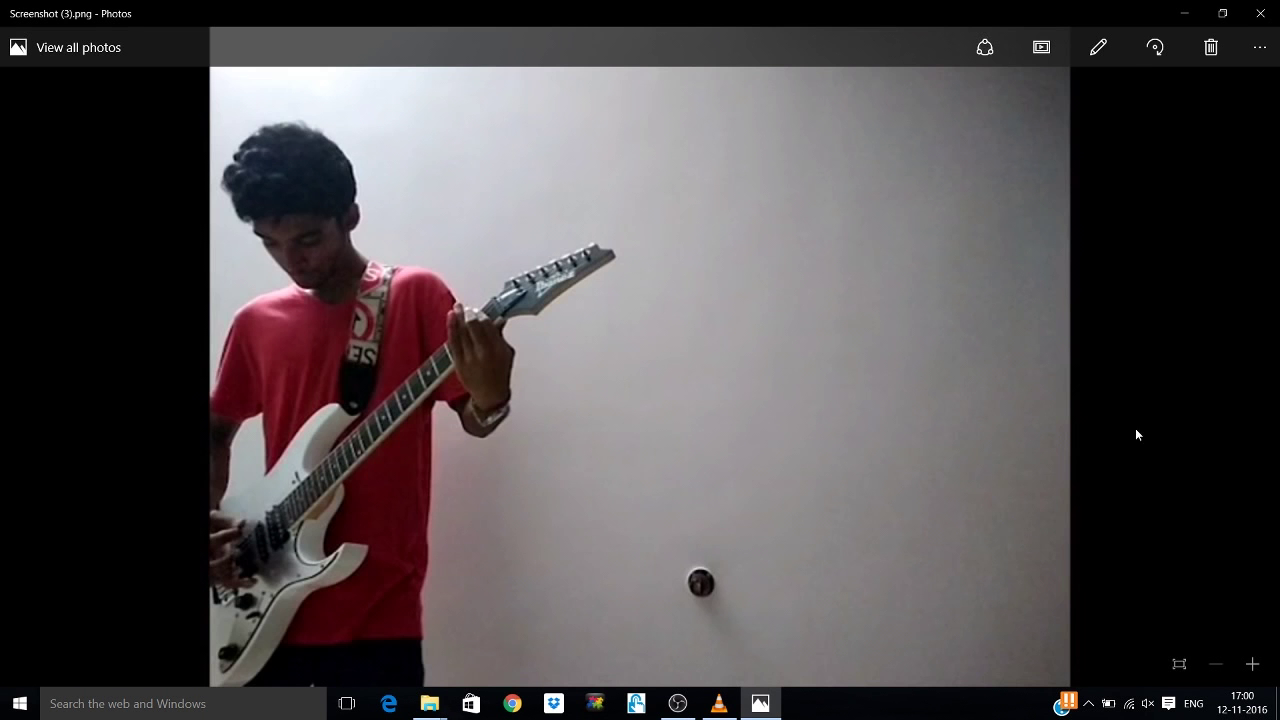
pyautogui.click(1260, 13)
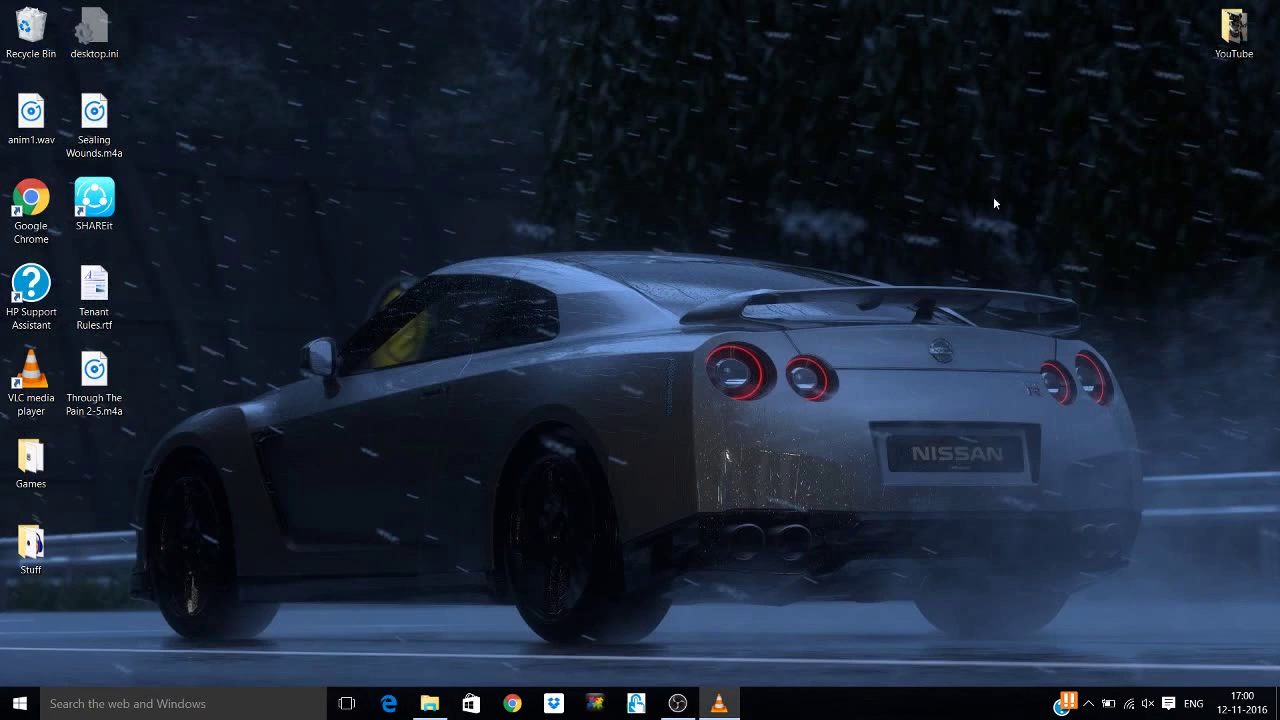
# Step: Launch Photoshop from the Stuff folder shortcut and bring up File > Open
pyautogui.doubleClick(31, 545)
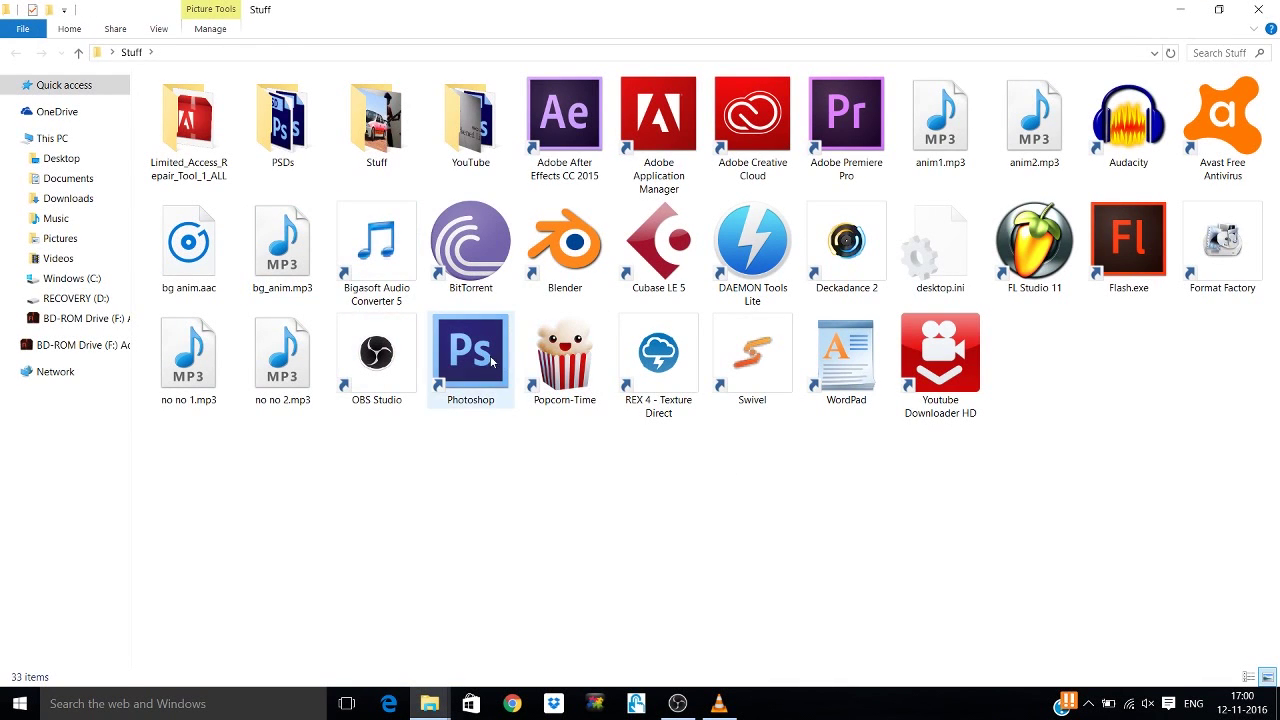
pyautogui.click(490, 358)
pyautogui.click(1258, 9)
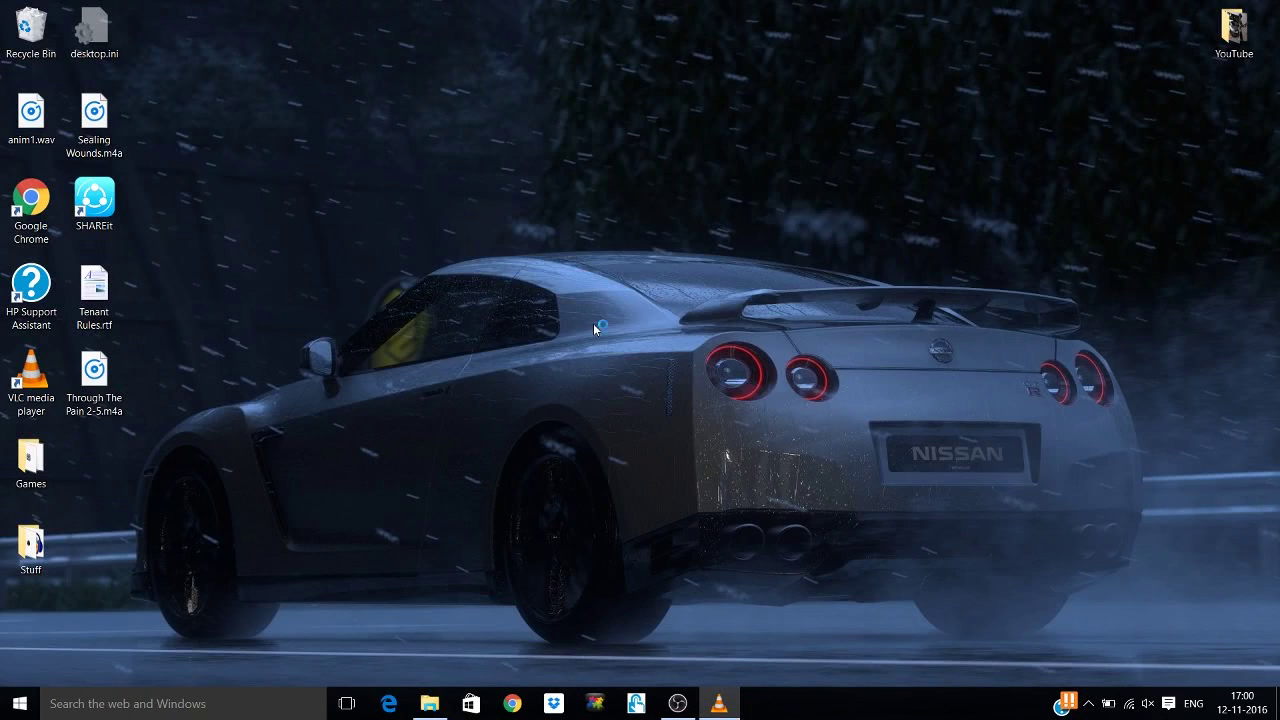
pyautogui.click(37, 9)
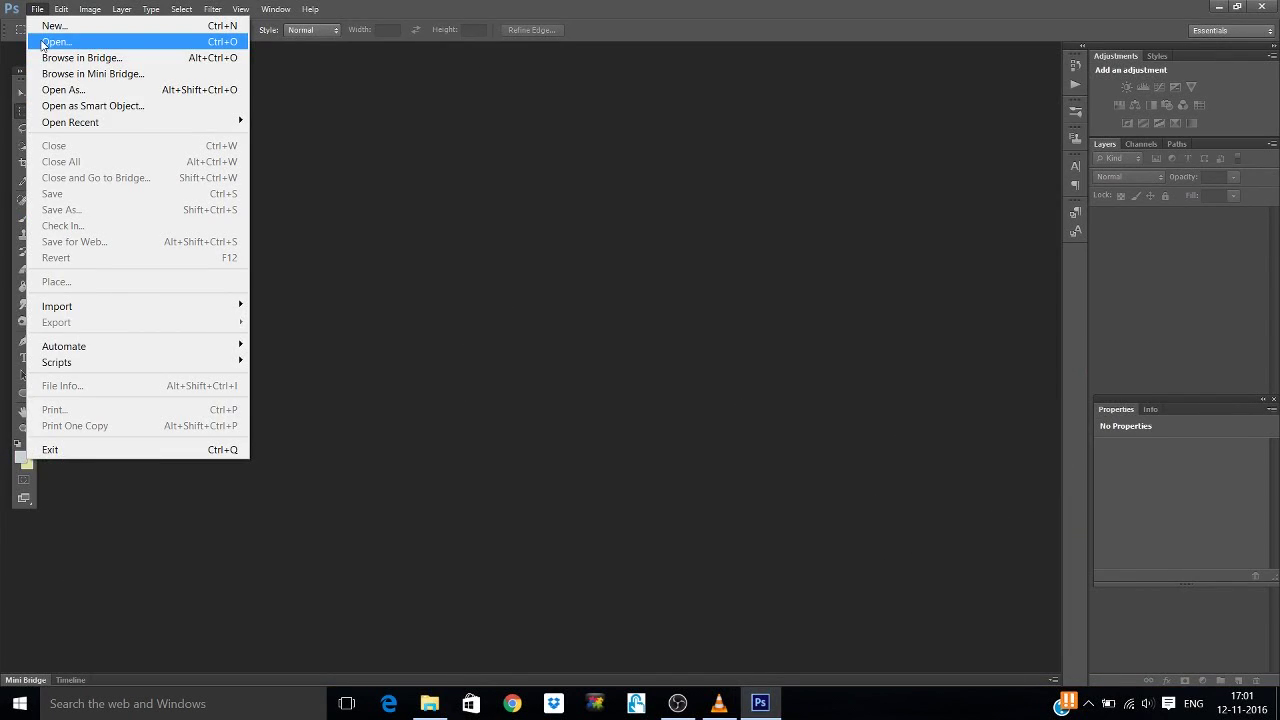
pyautogui.click(55, 42)
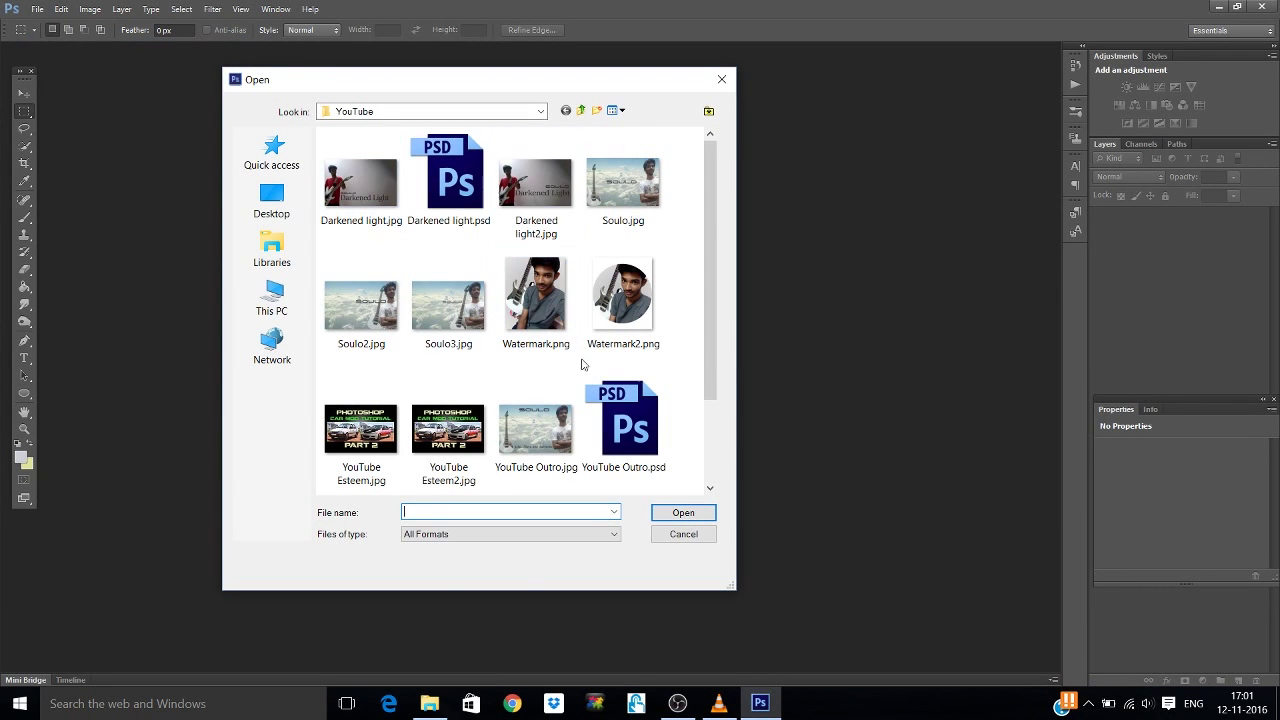
# Step: Browse the Open dialog to This PC > Pictures > Screenshots and select Screenshot (3).png
pyautogui.scroll(-2, 590, 255)
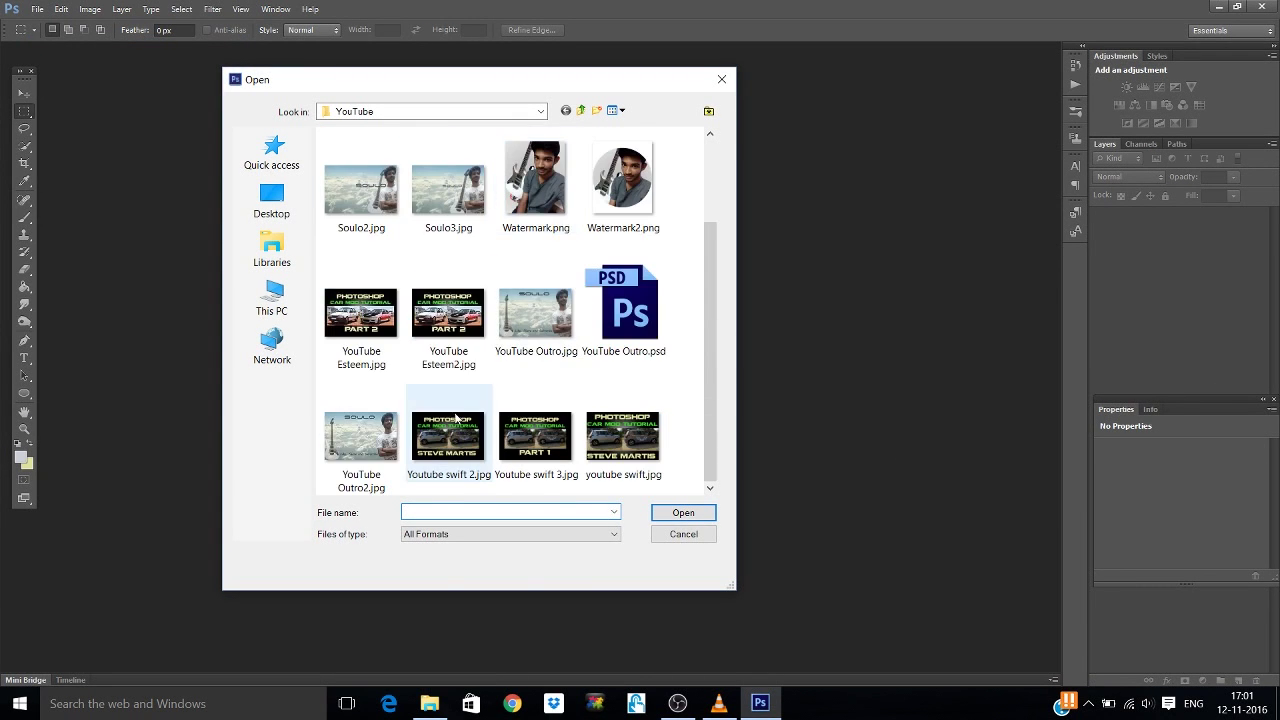
pyautogui.scroll(3, 383, 311)
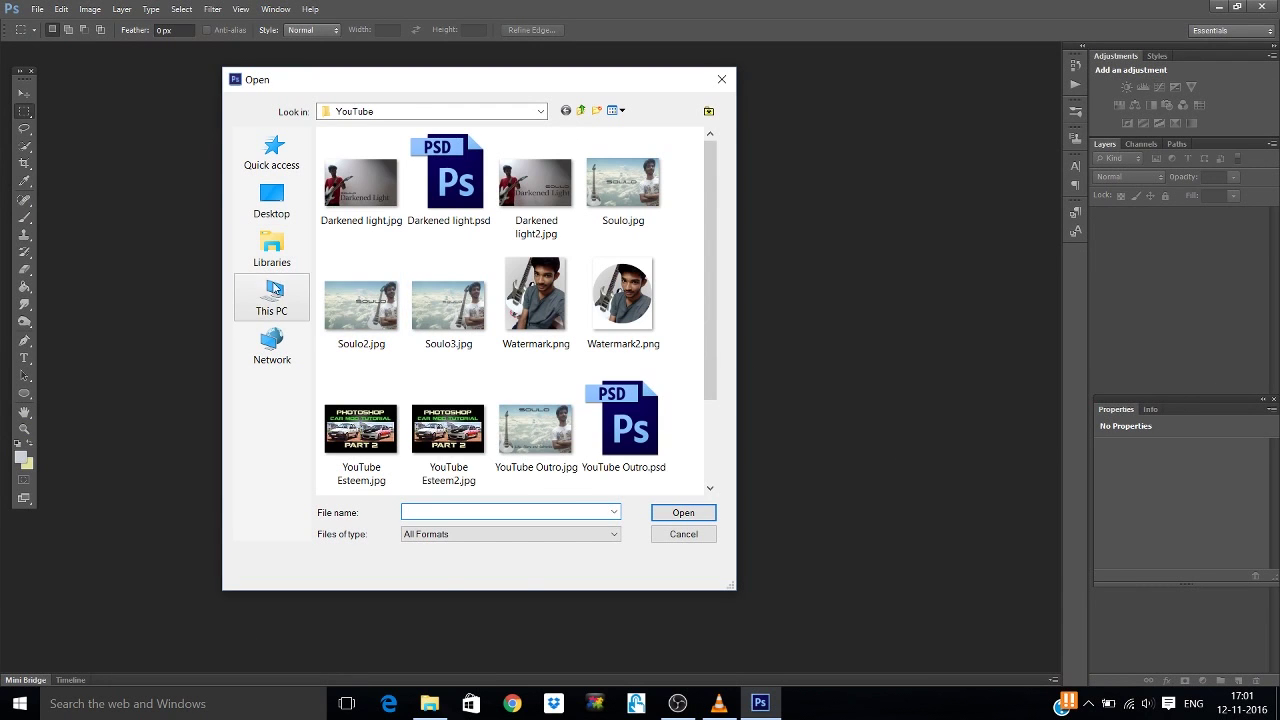
pyautogui.click(272, 295)
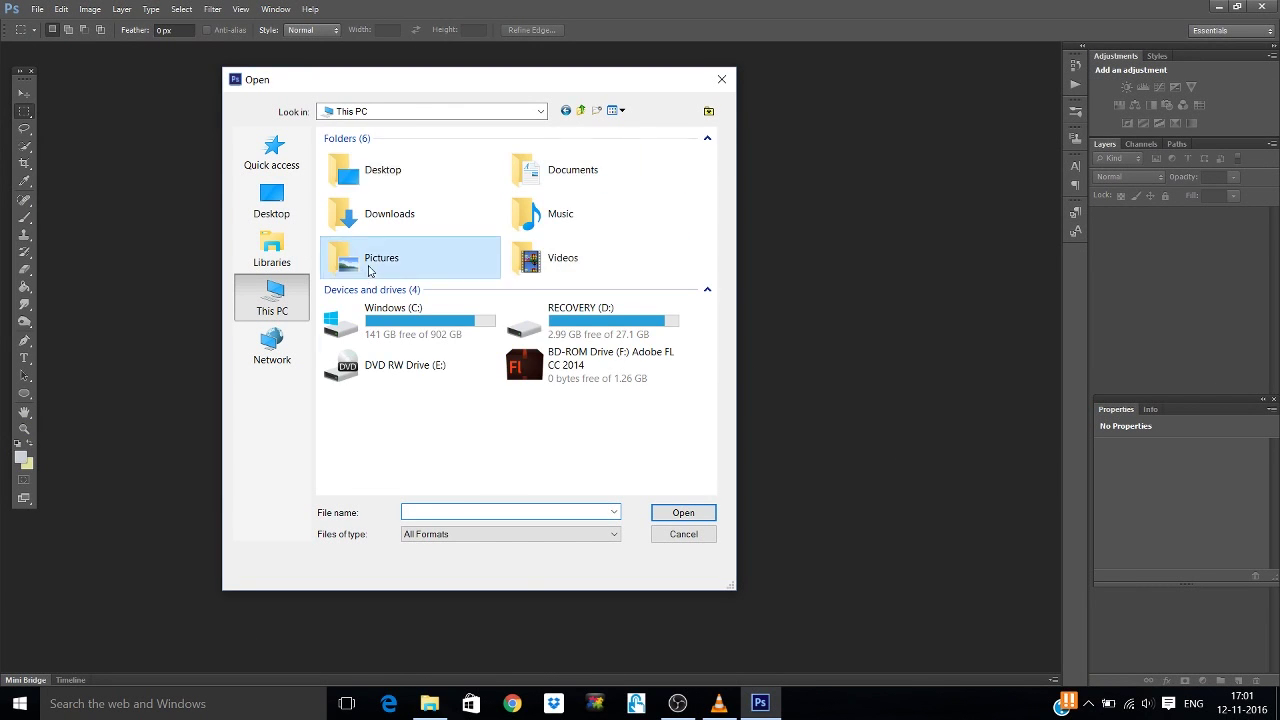
pyautogui.doubleClick(331, 270)
pyautogui.doubleClick(367, 294)
pyautogui.click(632, 190)
# Step: Open Screenshot (3).png and Content-Aware Fill the right black bar with wall texture
pyautogui.click(665, 518)
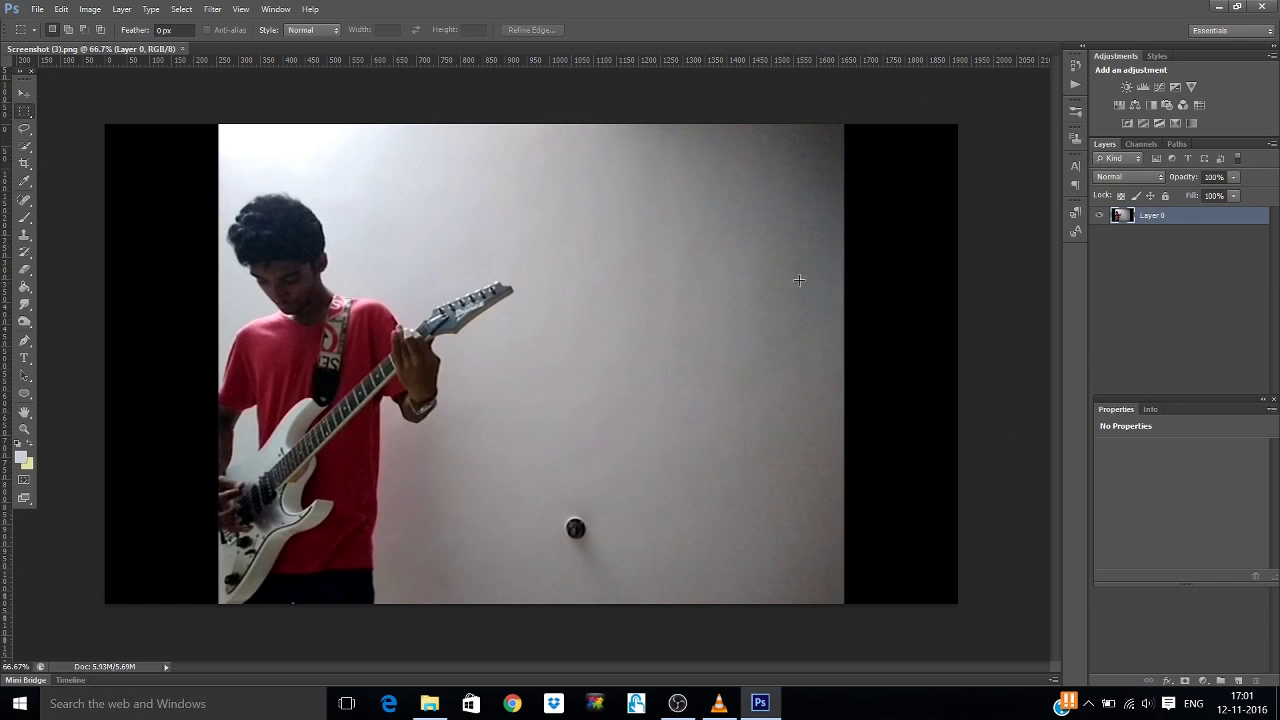
pyautogui.moveTo(837, 122); pyautogui.dragTo(956, 604)
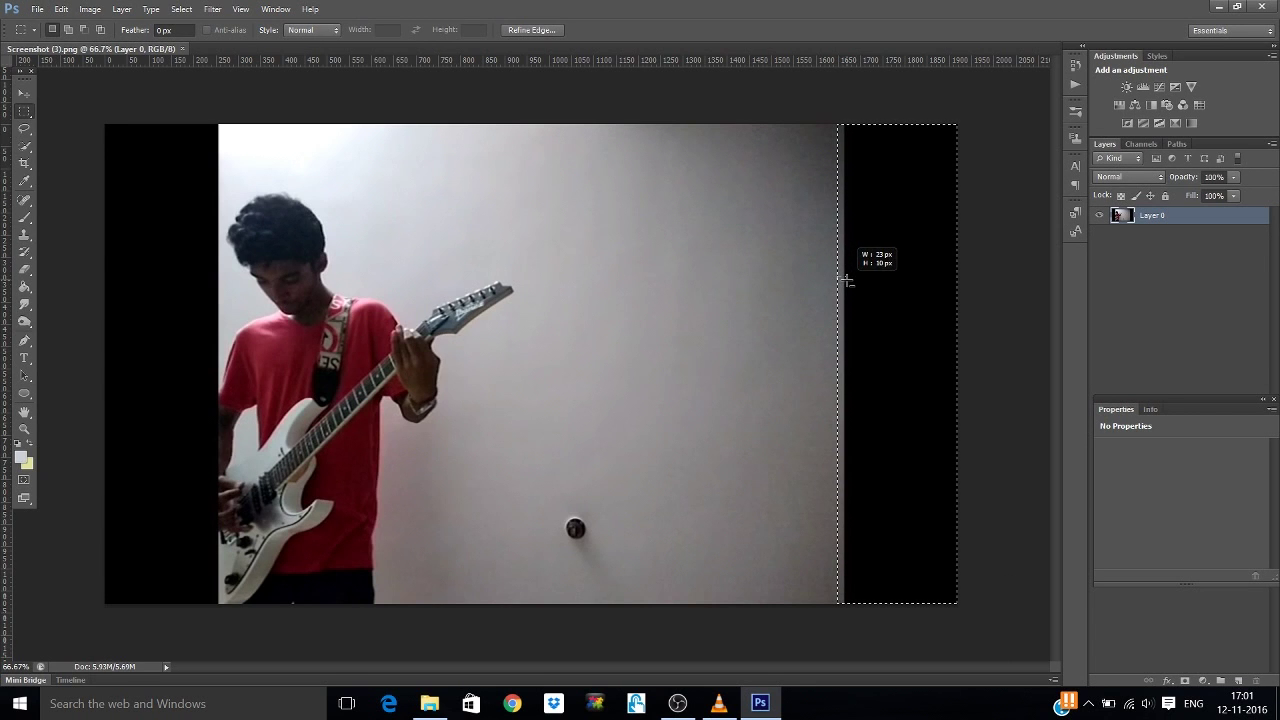
pyautogui.moveTo(838, 281); pyautogui.dragTo(838, 282)
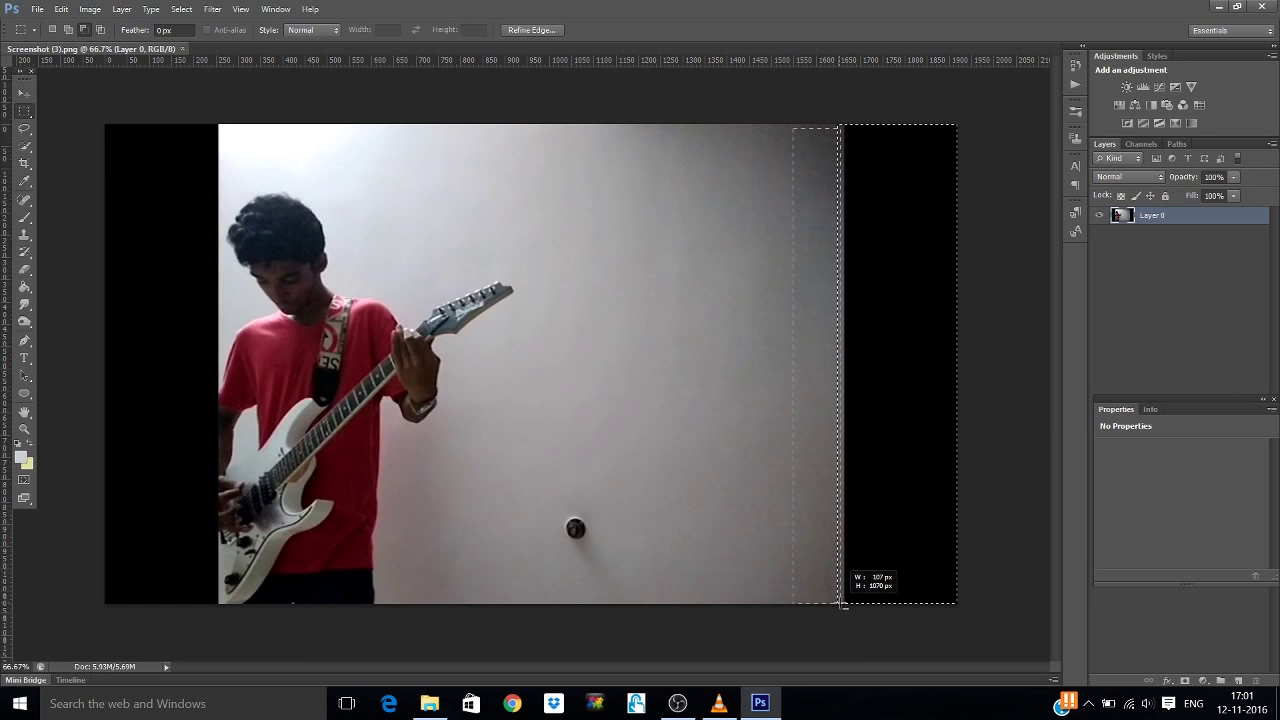
pyautogui.moveTo(843, 604); pyautogui.dragTo(843, 604)
pyautogui.moveTo(813, 95); pyautogui.dragTo(843, 175)
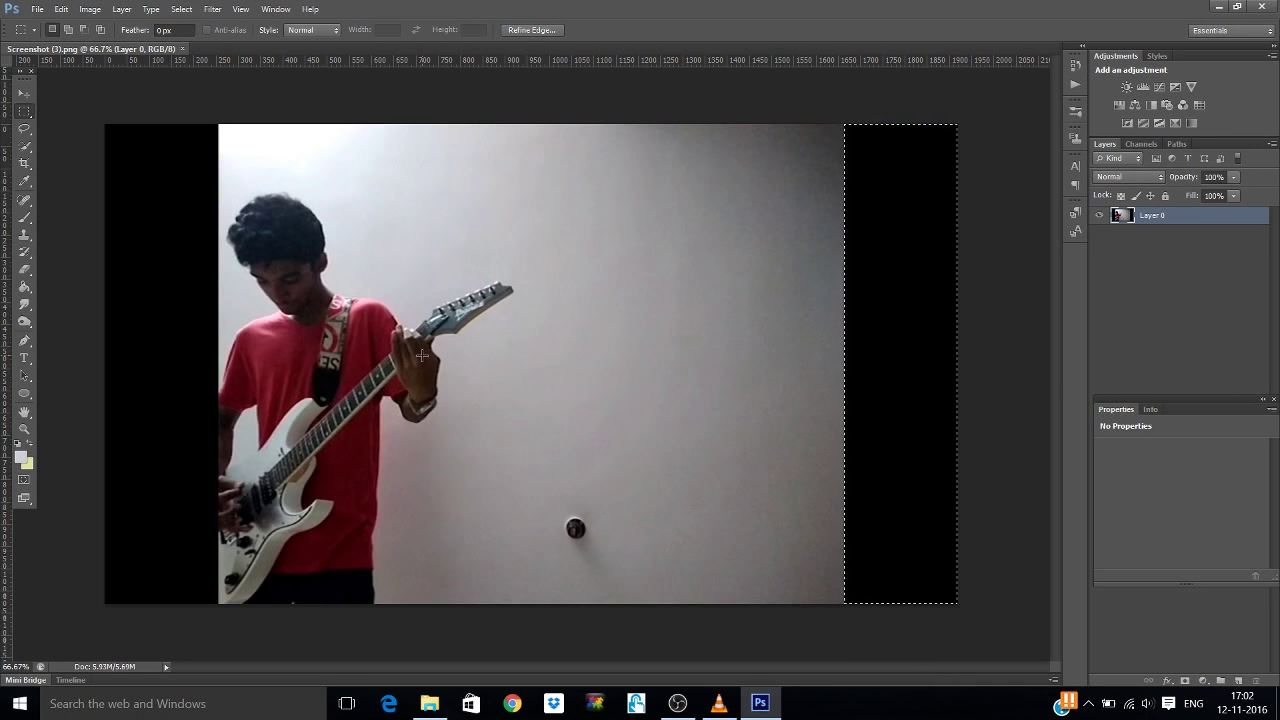
pyautogui.hotkey('shift', 'F5')
pyautogui.press('Return')
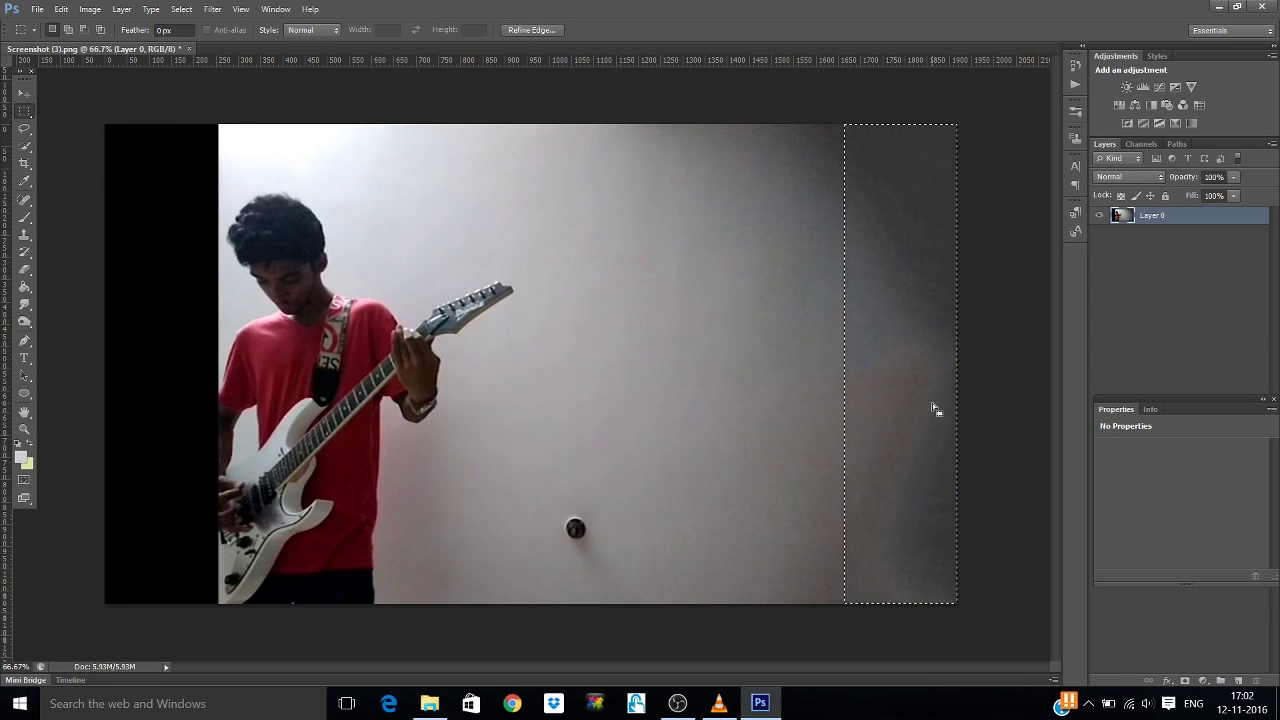
pyautogui.hotkey('ctrl', 'd')
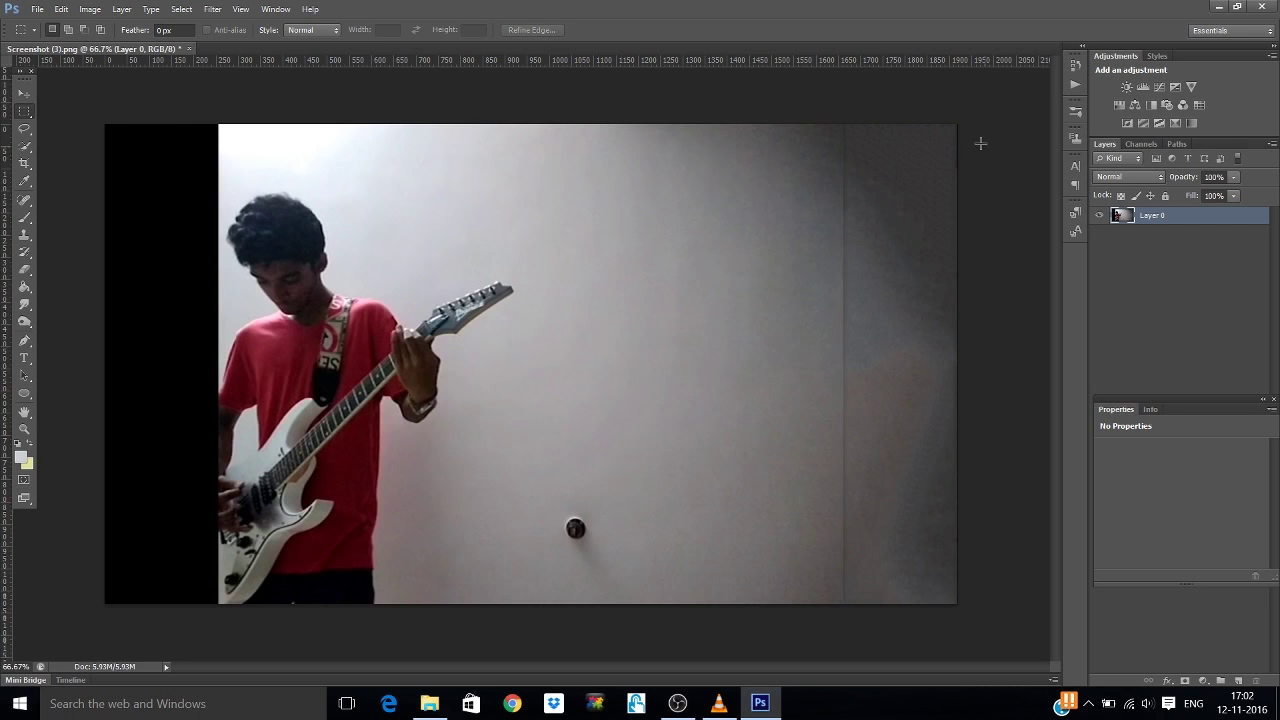
# Step: Content-Aware Fill the leftover seam strip near the right edge and deselect
pyautogui.moveTo(826, 122); pyautogui.dragTo(858, 627)
pyautogui.hotkey('shift', 'F5')
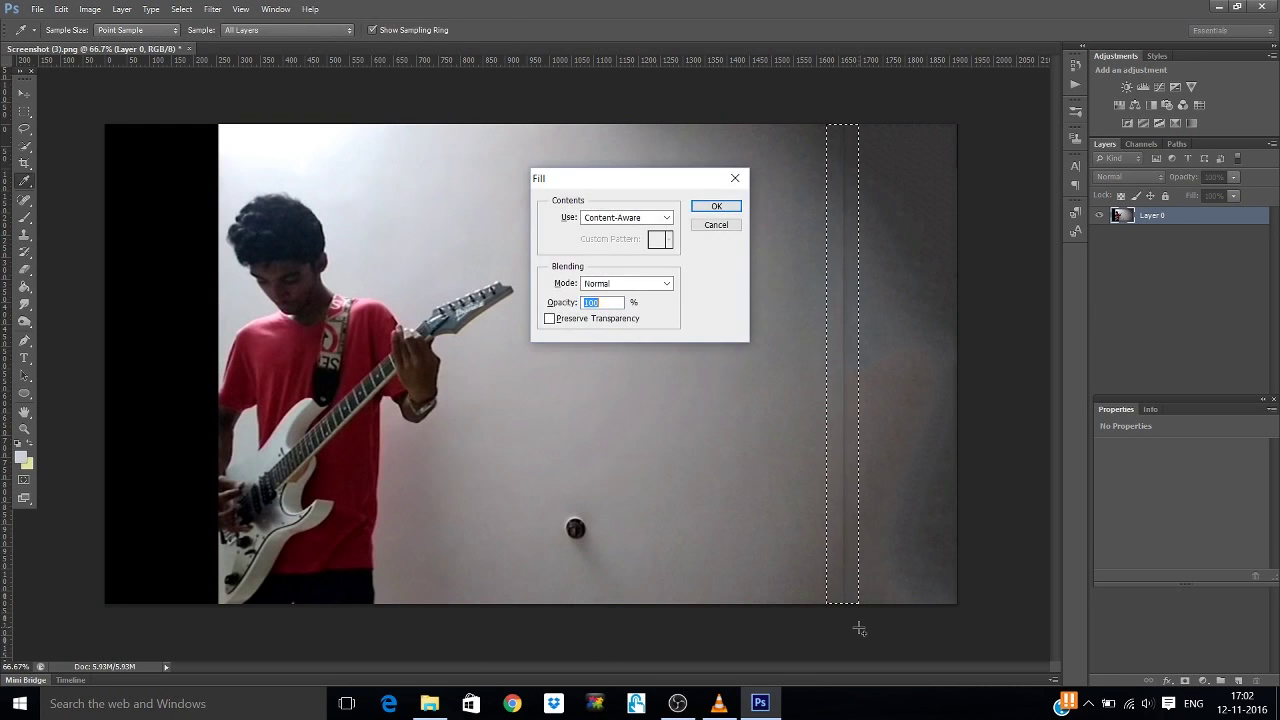
pyautogui.press('Return')
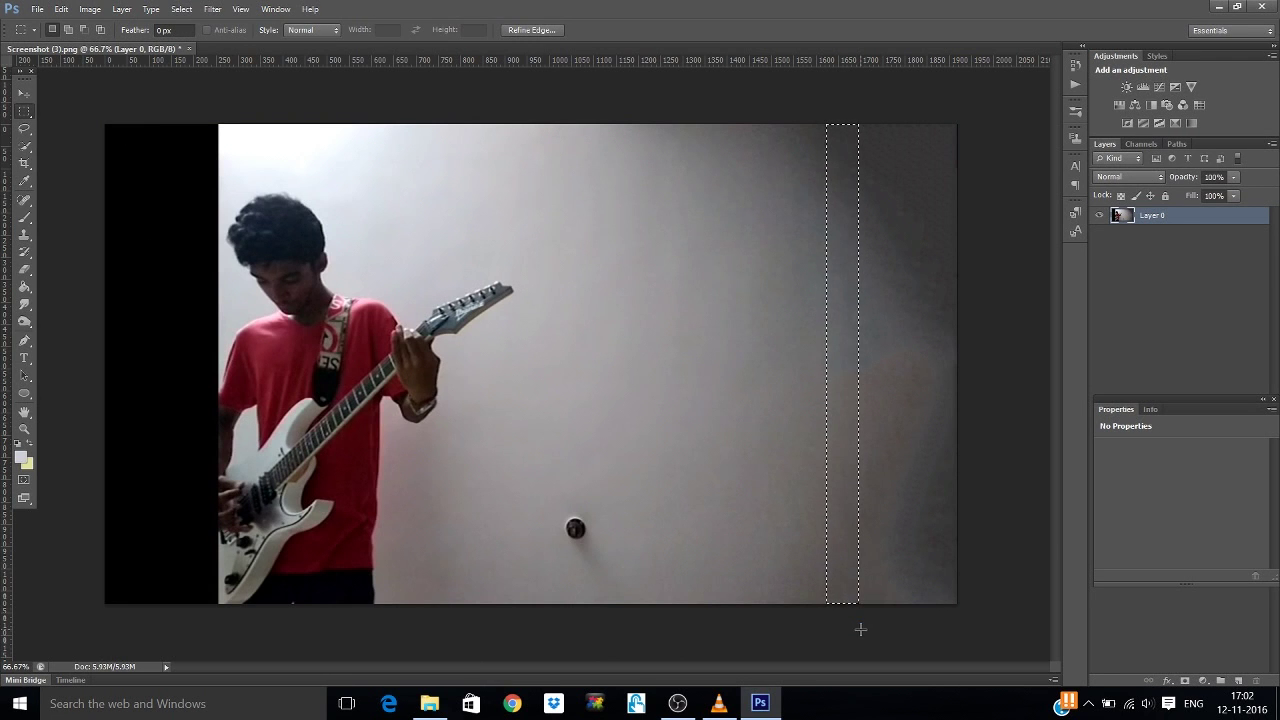
pyautogui.hotkey('ctrl', 'd')
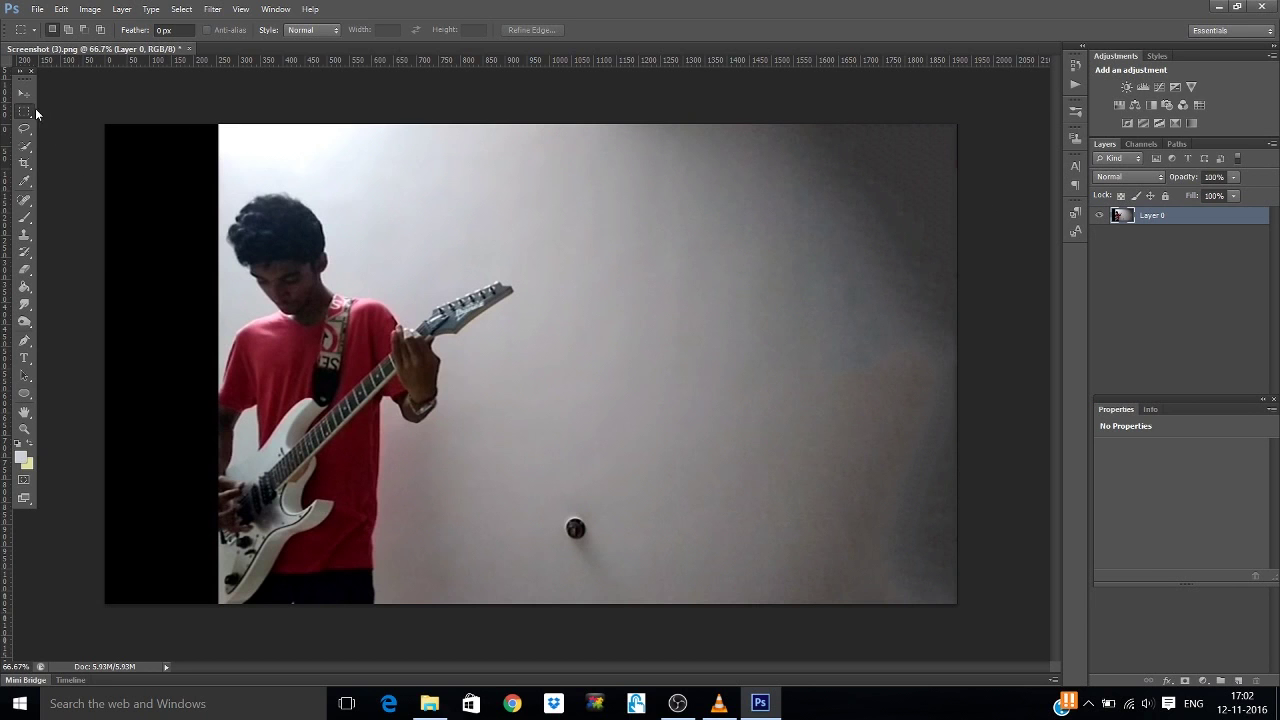
# Step: Crop off the black strip along the photo's left edge, then return to the Move tool
pyautogui.click(25, 163)
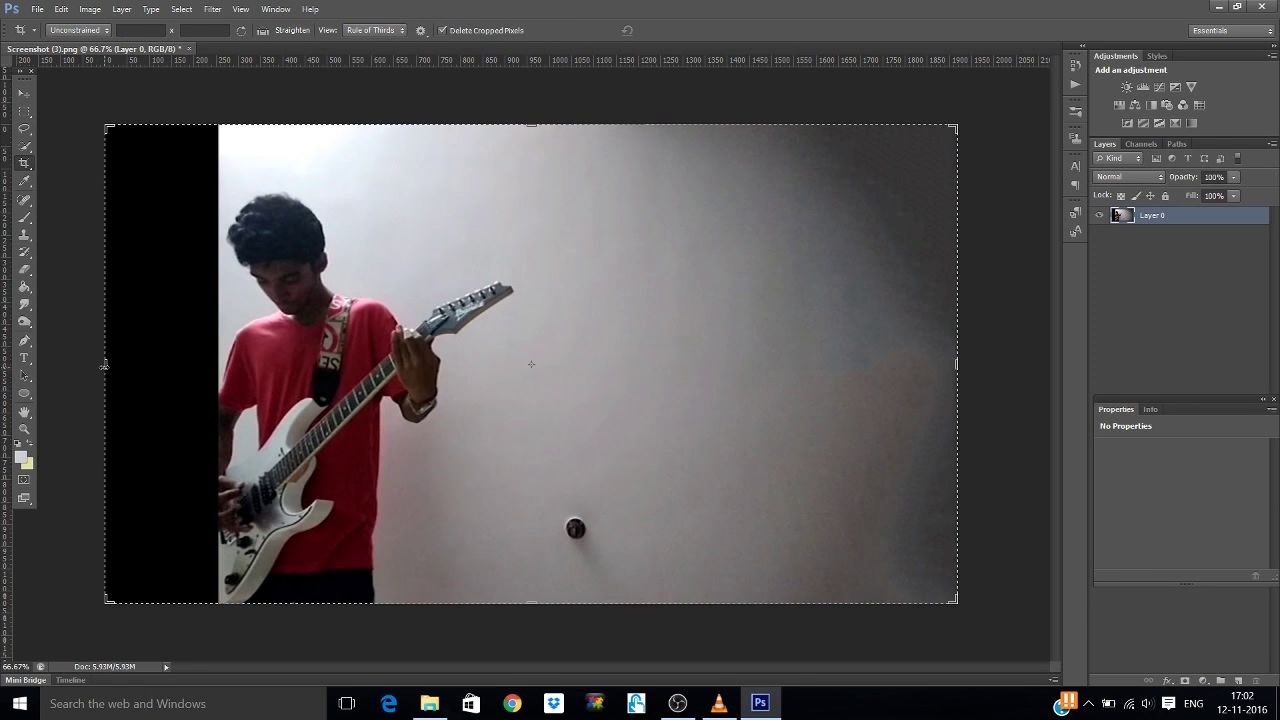
pyautogui.moveTo(105, 365); pyautogui.dragTo(165, 370)
pyautogui.press('Return')
pyautogui.press('v')
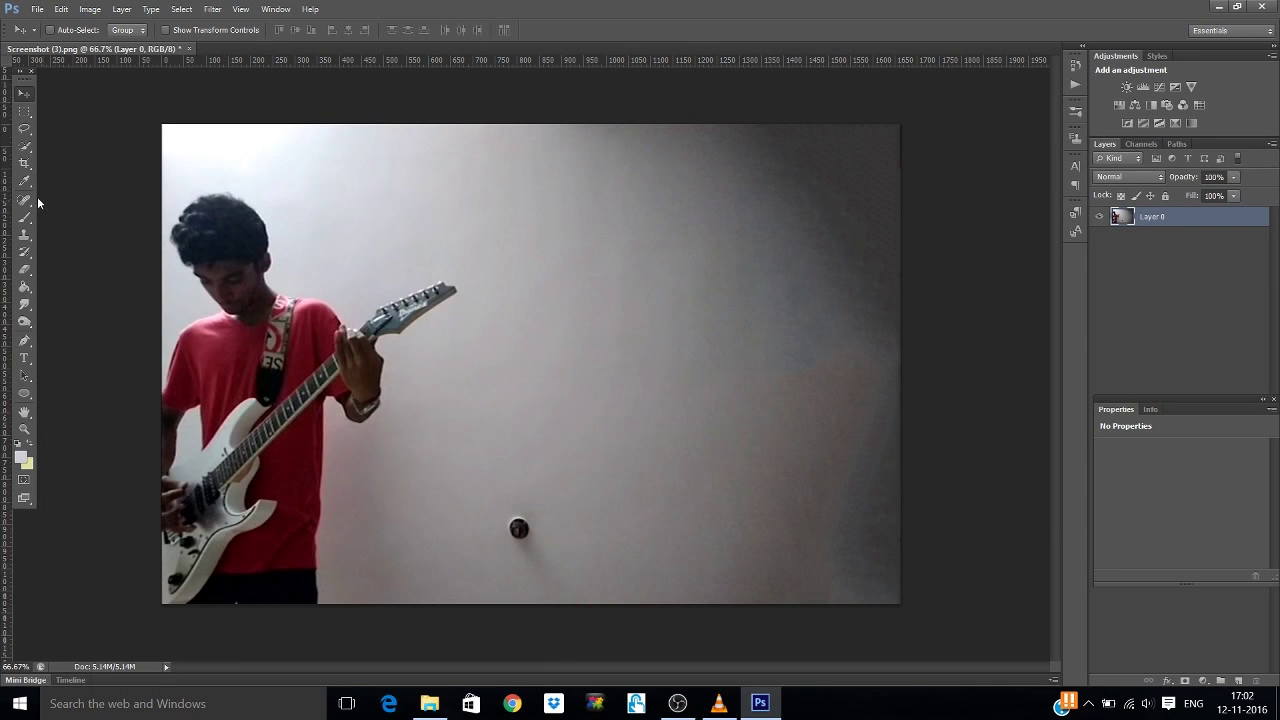
# Step: Add a SOULO text layer above the guitar neck
pyautogui.click(1238, 681)
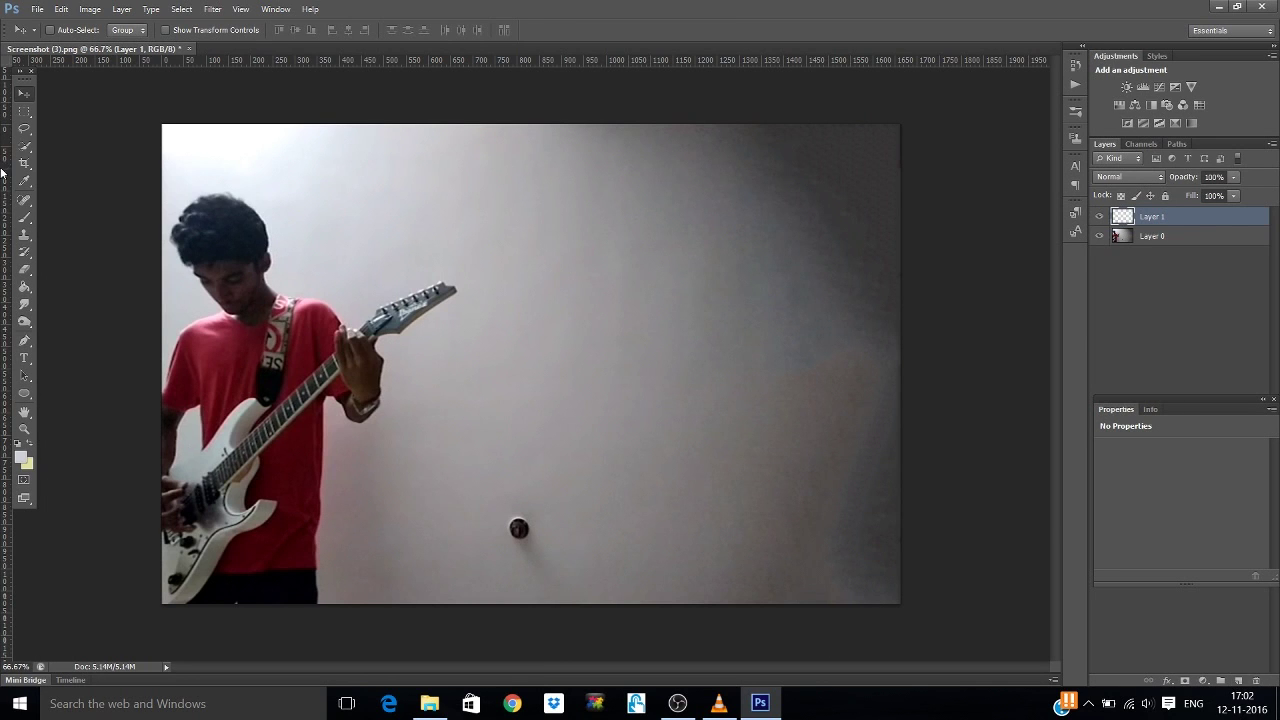
pyautogui.click(24, 360)
pyautogui.click(606, 262)
pyautogui.write('SOULO')
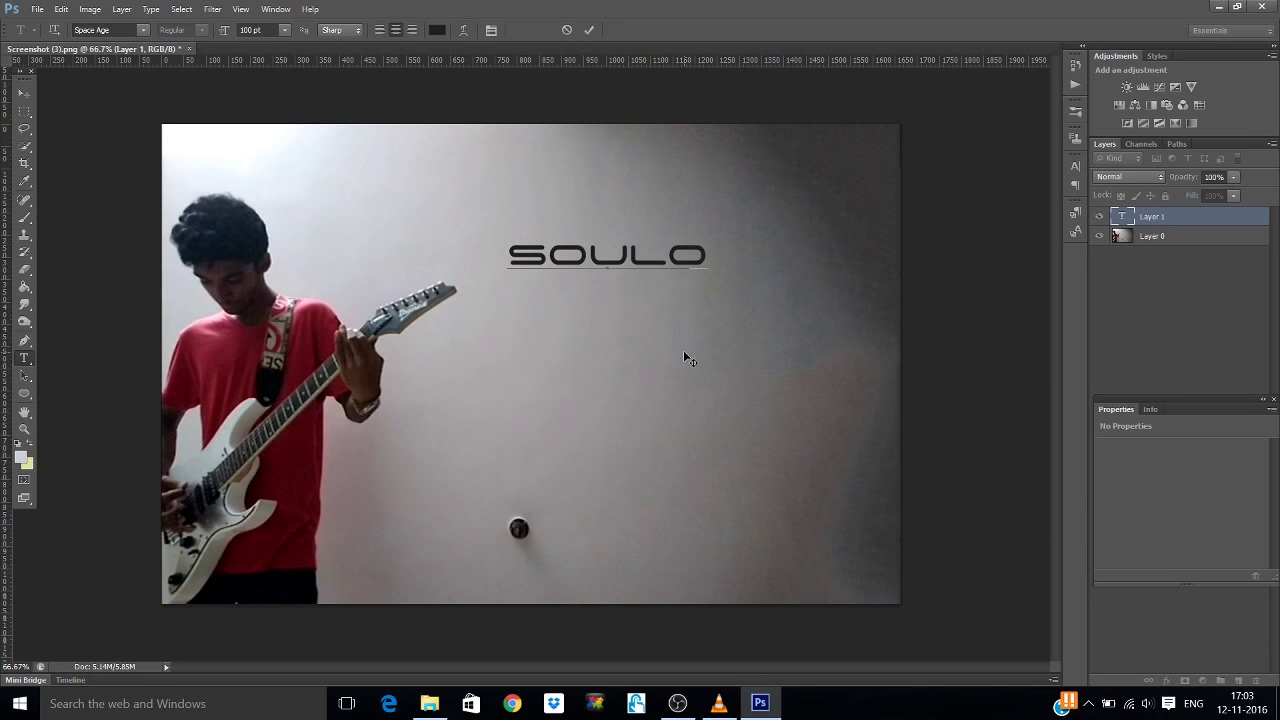
pyautogui.click(20, 93)
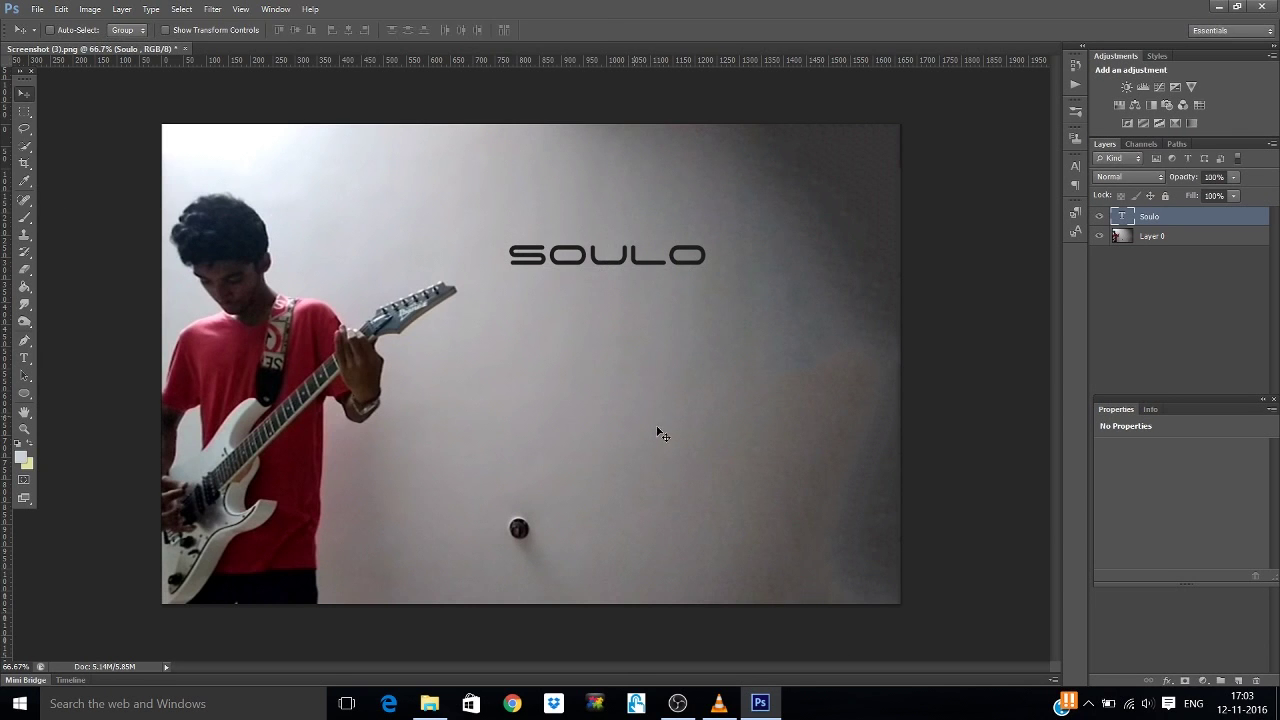
# Step: Add a second text layer reading DARKENED LIGHT below SOULO
pyautogui.click(1238, 681)
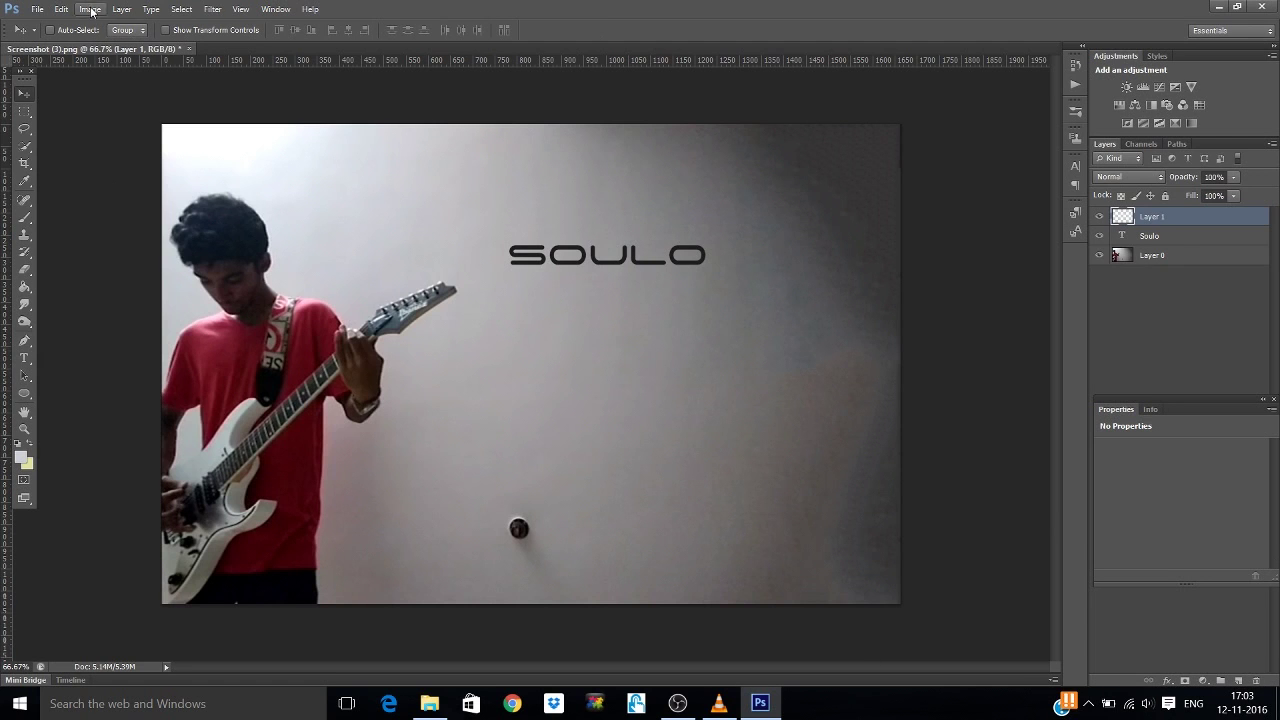
pyautogui.click(25, 357)
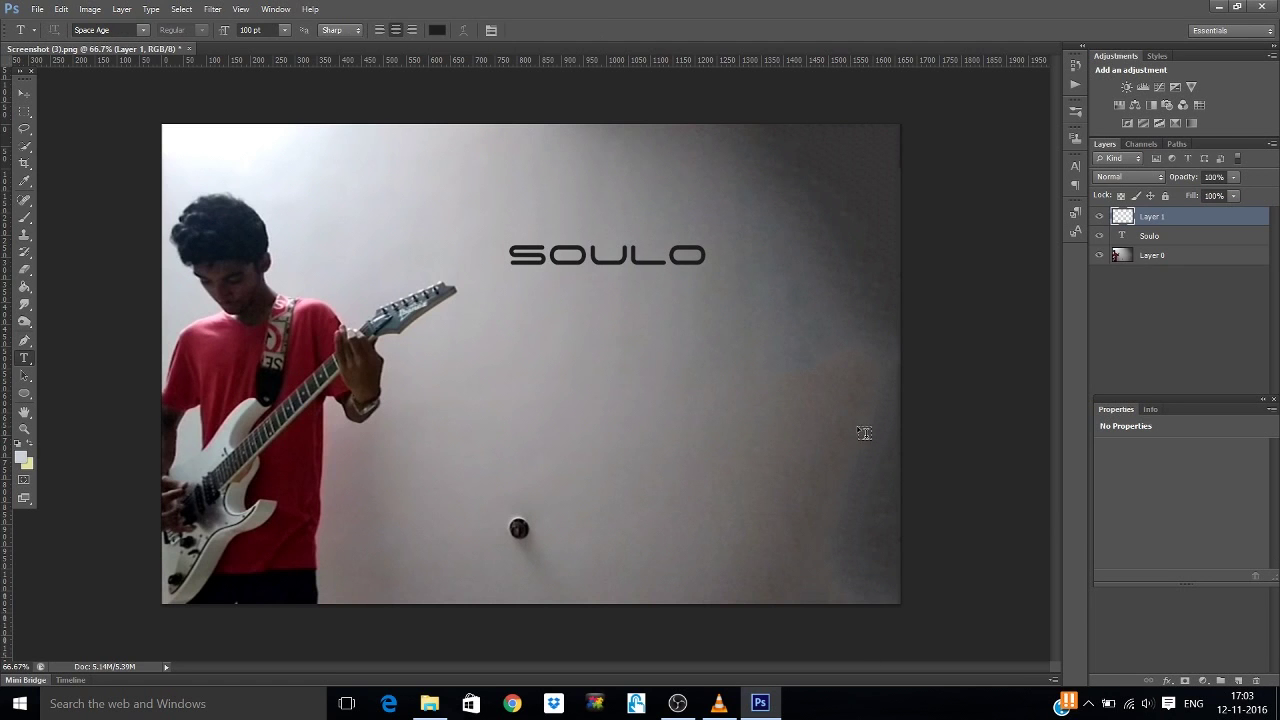
pyautogui.click(499, 366)
pyautogui.write('Dar')
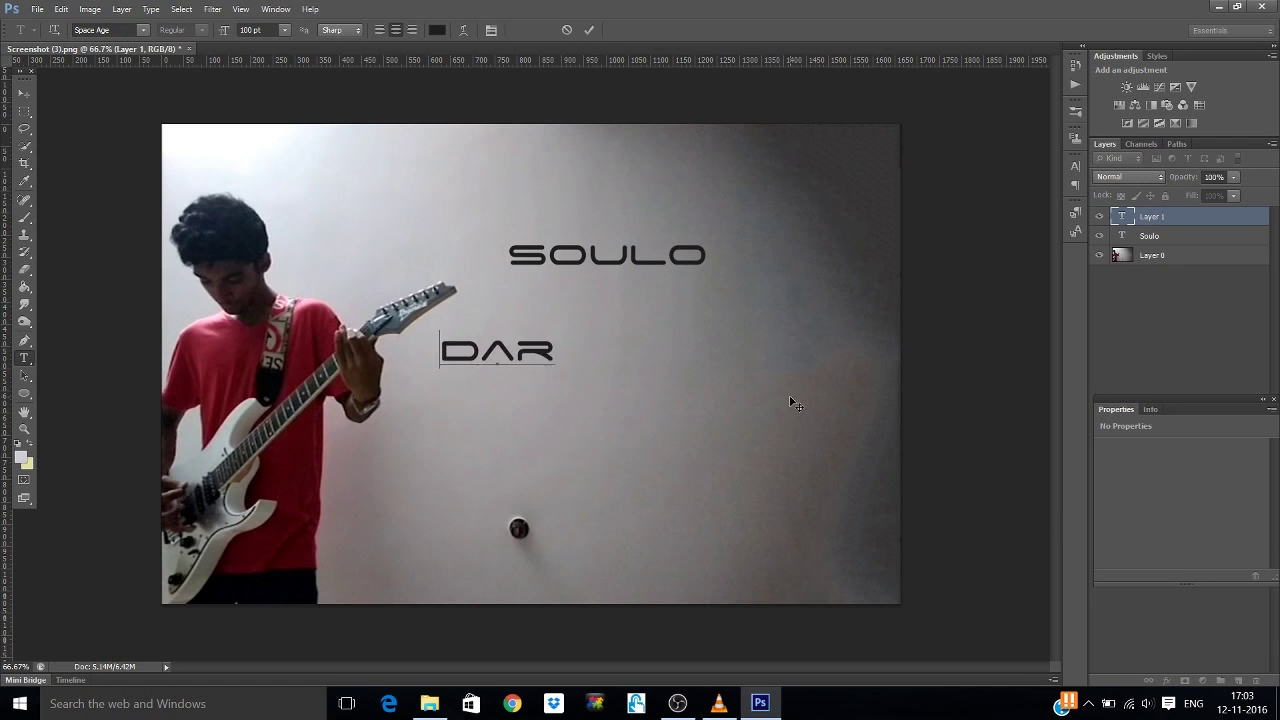
pyautogui.write('kened')
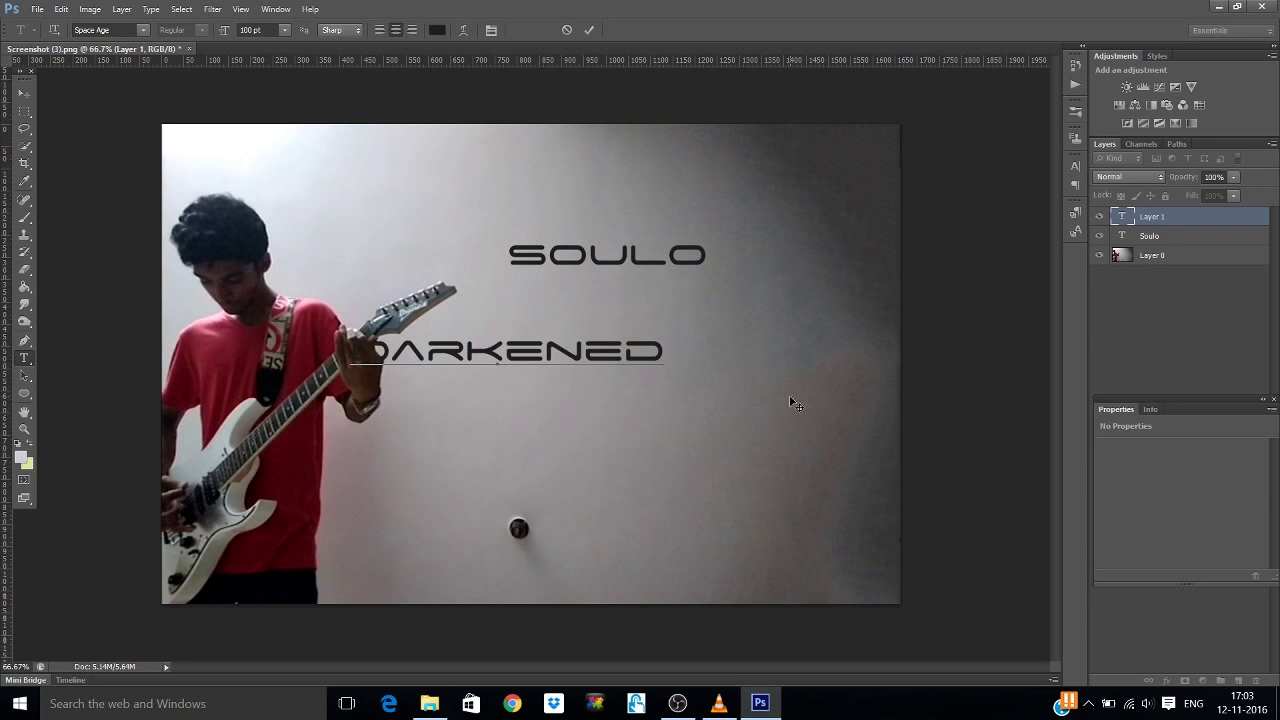
pyautogui.click(144, 34)
pyautogui.write('L')
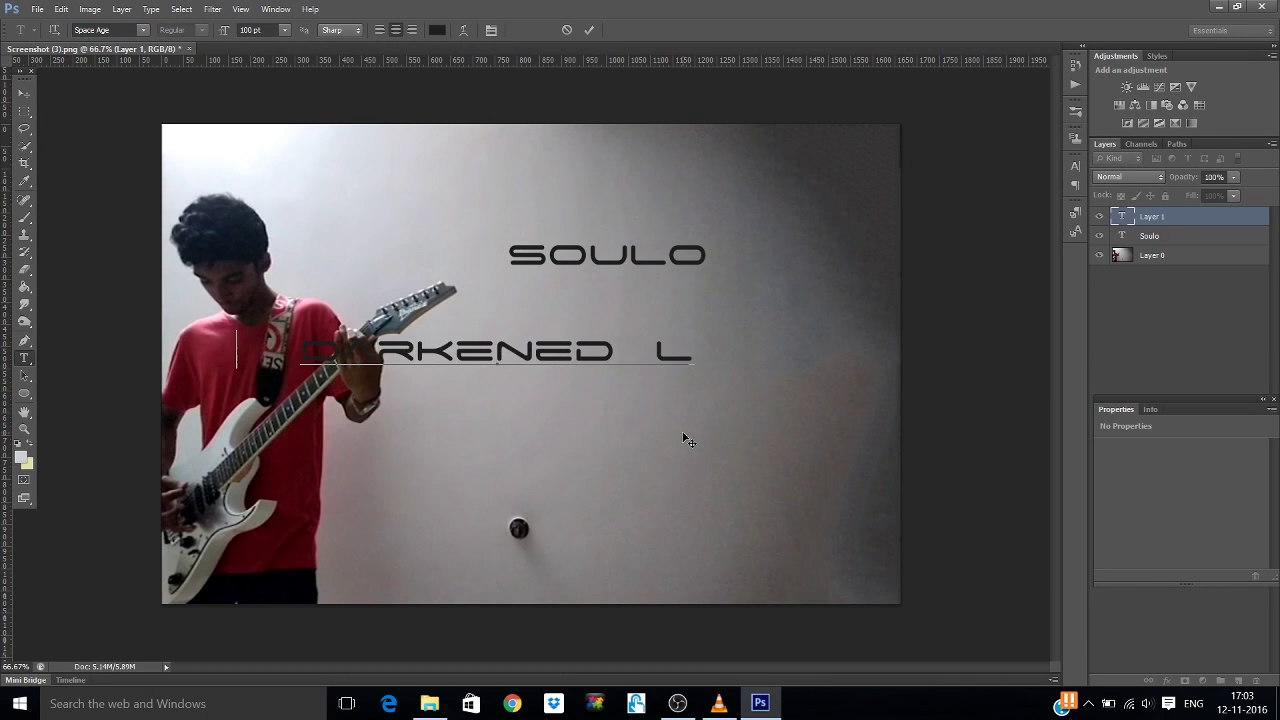
pyautogui.write('ight')
pyautogui.click(24, 93)
# Step: Scale DARKENED LIGHT down slightly and position it lower in the picture
pyautogui.moveTo(462, 362); pyautogui.dragTo(625, 435)
pyautogui.hotkey('ctrl', 't')
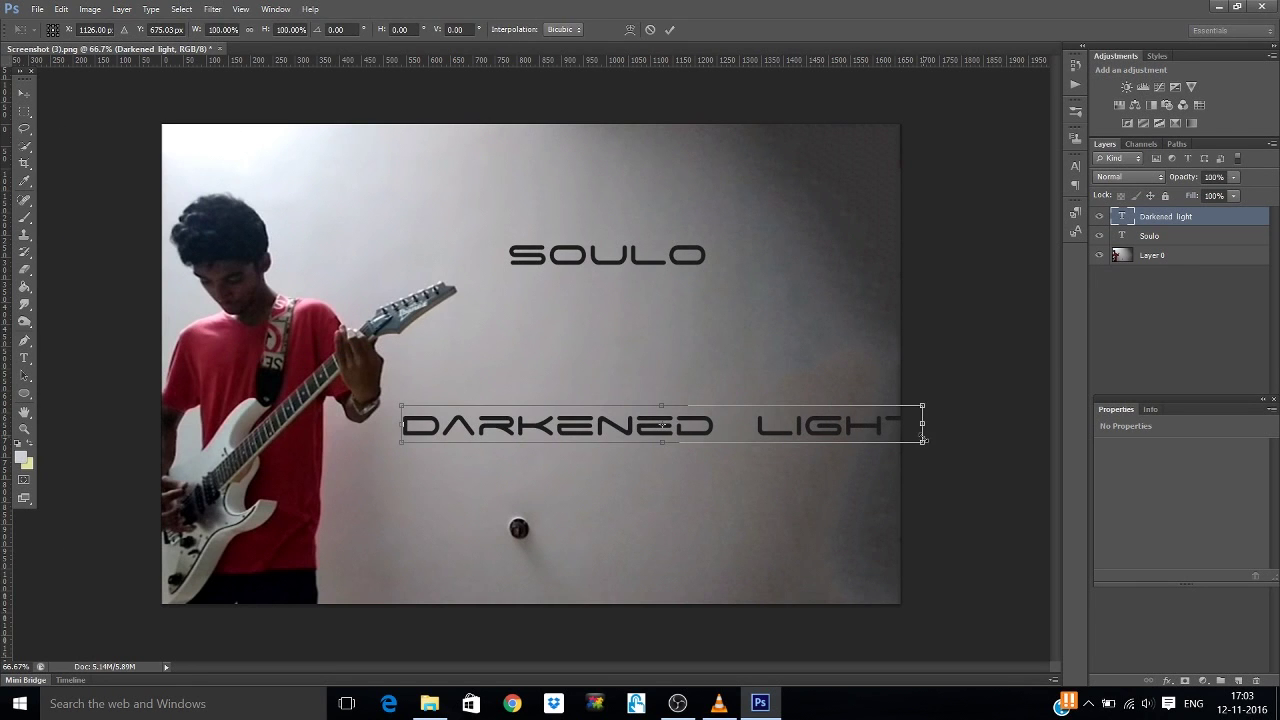
pyautogui.moveTo(918, 410); pyautogui.dragTo(884, 427)
pyautogui.moveTo(746, 431); pyautogui.dragTo(651, 464)
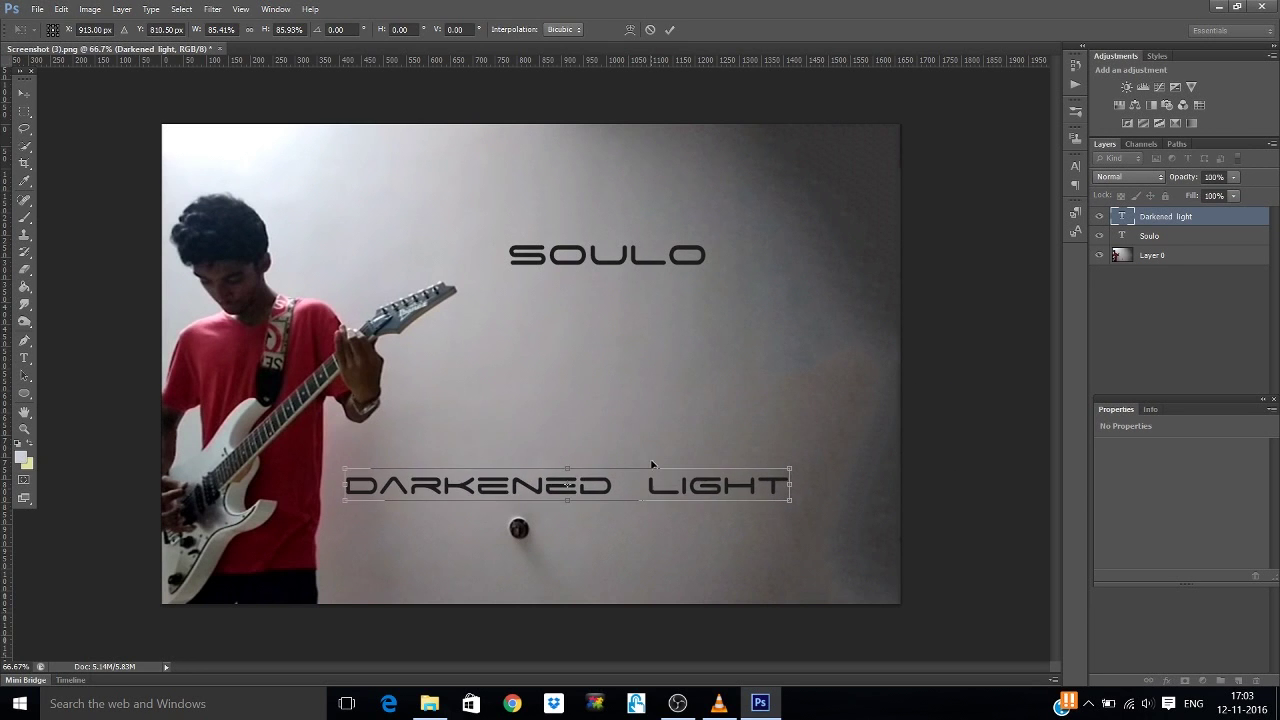
pyautogui.click(23, 93)
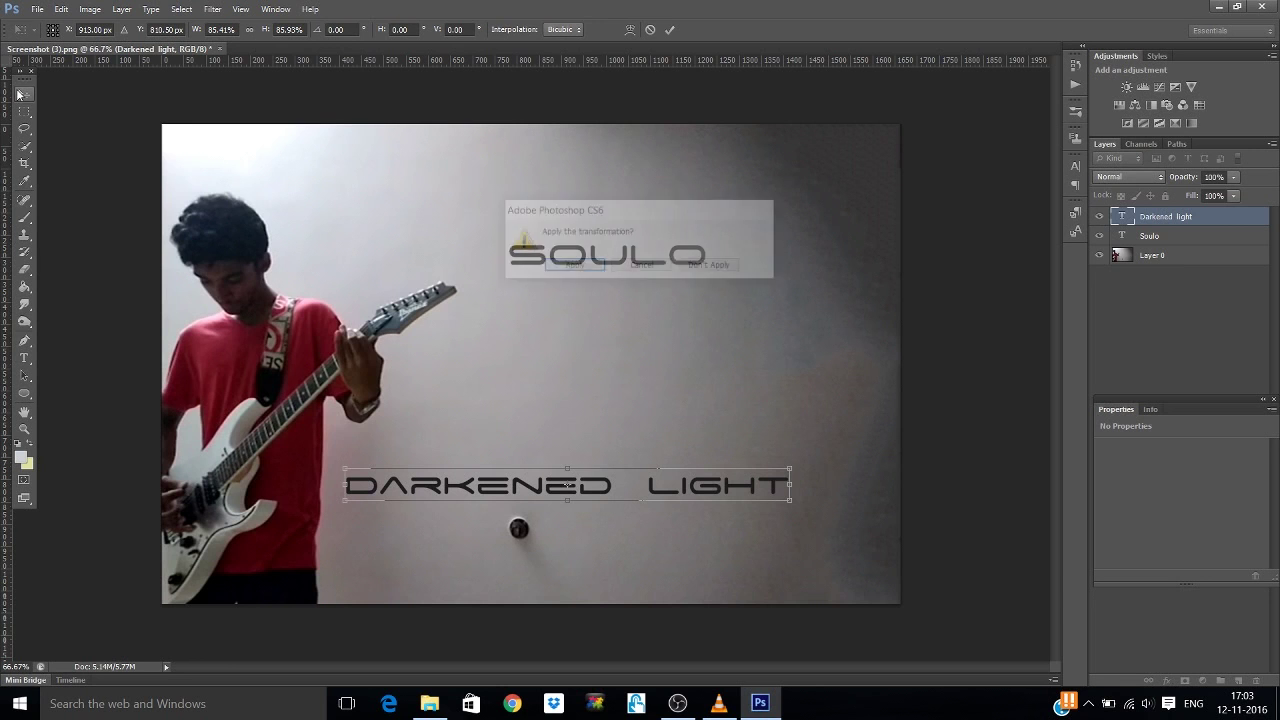
pyautogui.click(573, 266)
pyautogui.moveTo(634, 277); pyautogui.dragTo(437, 452)
# Step: Scale SOULO to about 86% and sit it left-aligned just above DARKENED LIGHT
pyautogui.click(1155, 234)
pyautogui.hotkey('ctrl', 't')
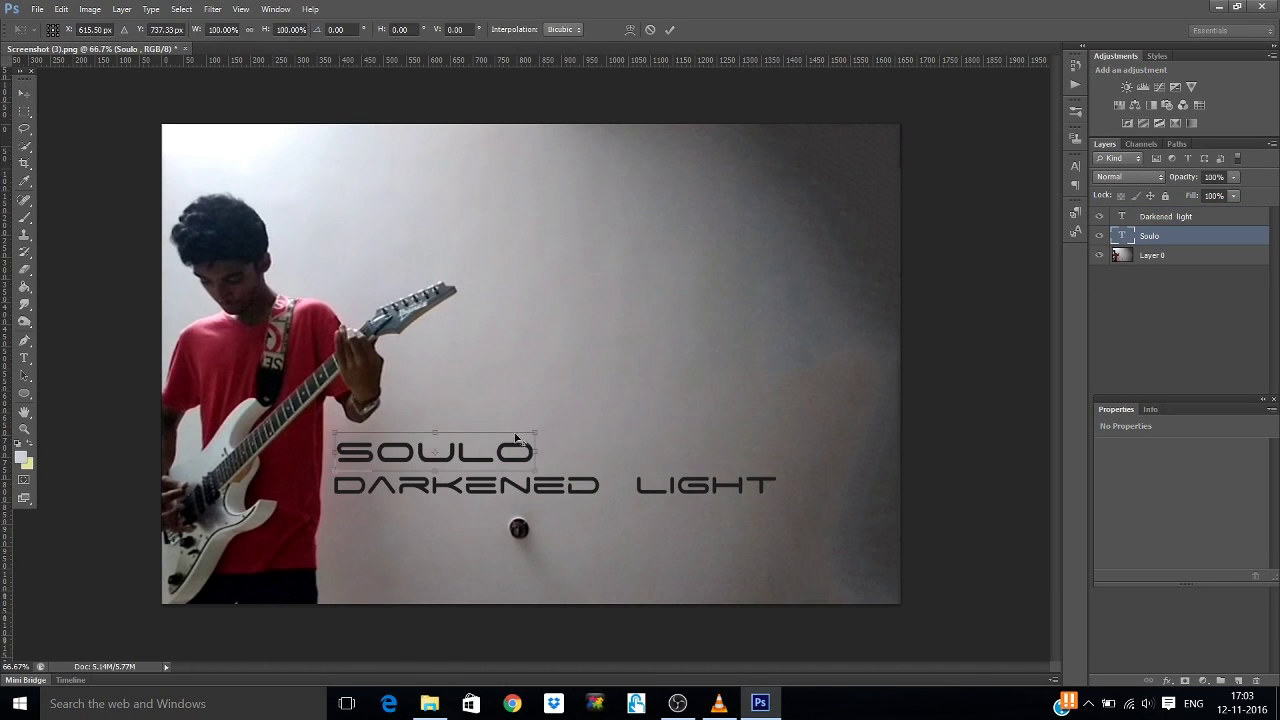
pyautogui.moveTo(533, 430); pyautogui.dragTo(495, 453)
pyautogui.press('Return')
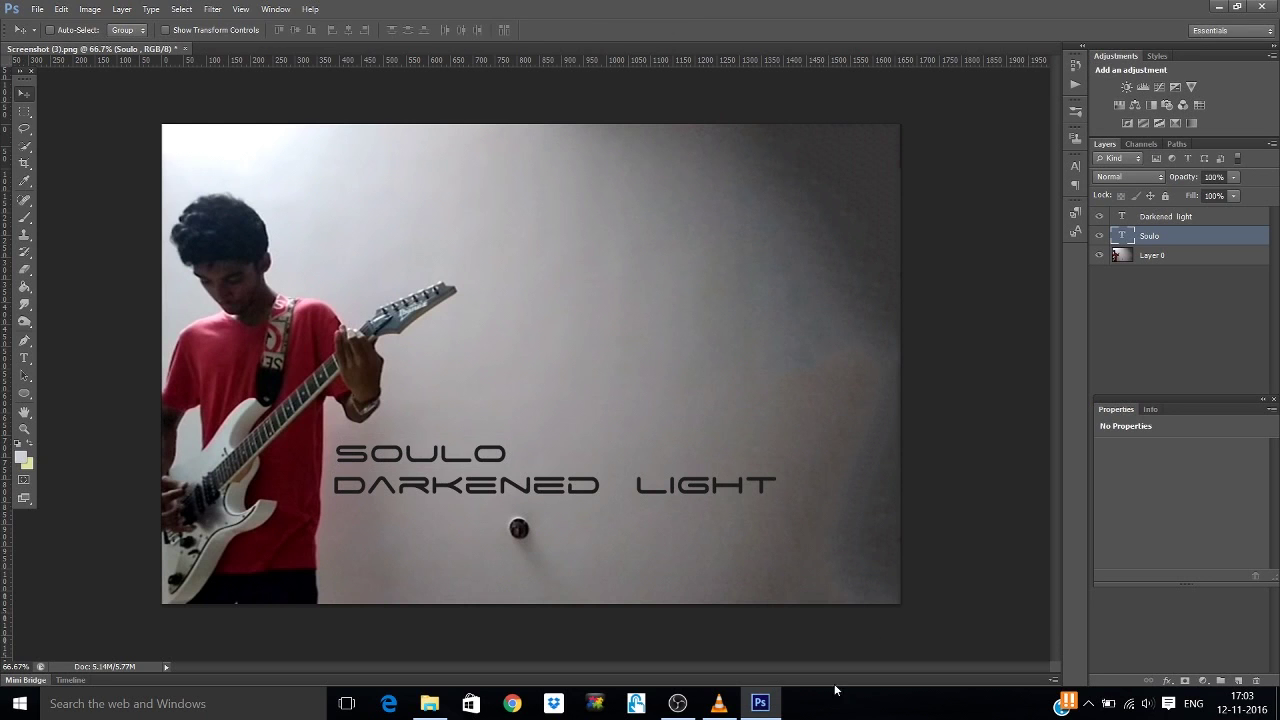
# Step: Lasso the dark spot below DARKENED LIGHT on the background layer and Content-Aware Fill it
pyautogui.click(24, 129)
pyautogui.moveTo(495, 513)
pyautogui.mouseDown()
pyautogui.moveTo(561, 522)
pyautogui.moveTo(510, 555)
pyautogui.moveTo(504, 522)
pyautogui.moveTo(556, 520)
pyautogui.mouseUp()
pyautogui.hotkey('ctrl', 'd')
pyautogui.click(1152, 255)
pyautogui.click(1150, 236)
pyautogui.click(1168, 217)
pyautogui.click(1175, 258)
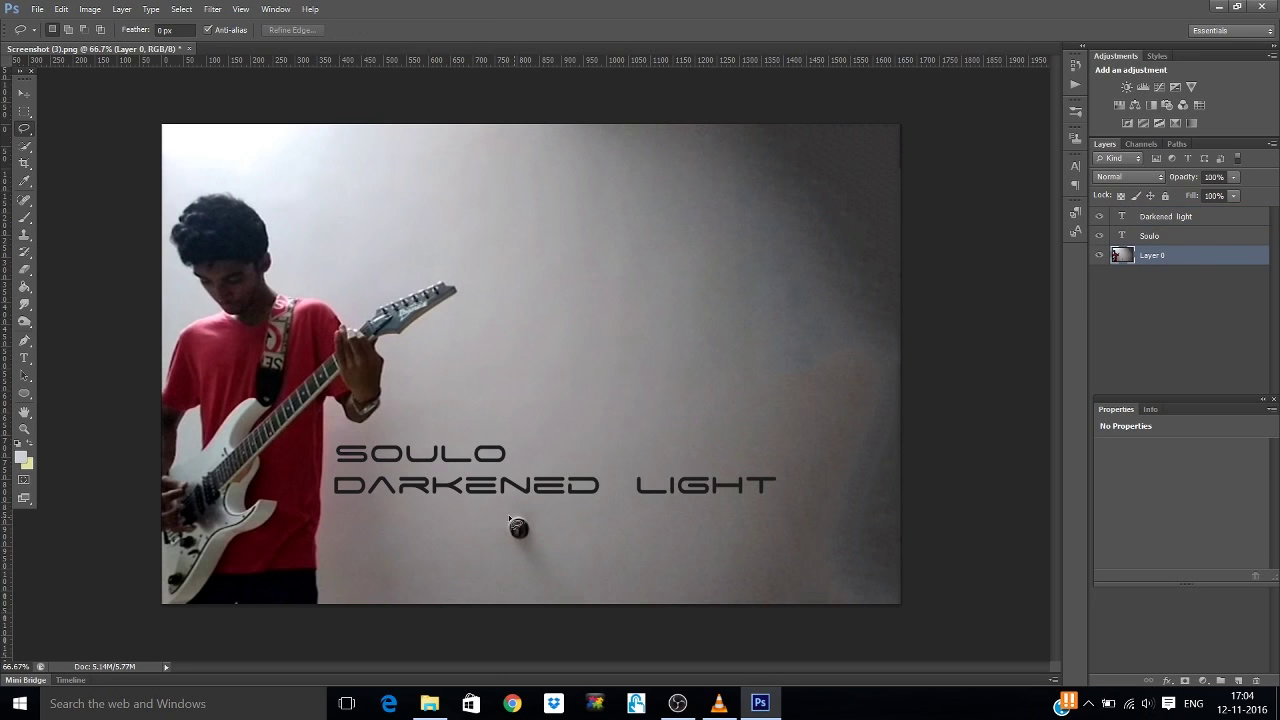
pyautogui.moveTo(506, 514)
pyautogui.mouseDown()
pyautogui.moveTo(545, 522)
pyautogui.moveTo(528, 552)
pyautogui.moveTo(508, 518)
pyautogui.moveTo(512, 528)
pyautogui.mouseUp()
pyautogui.press('i')
pyautogui.hotkey('shift', 'F5')
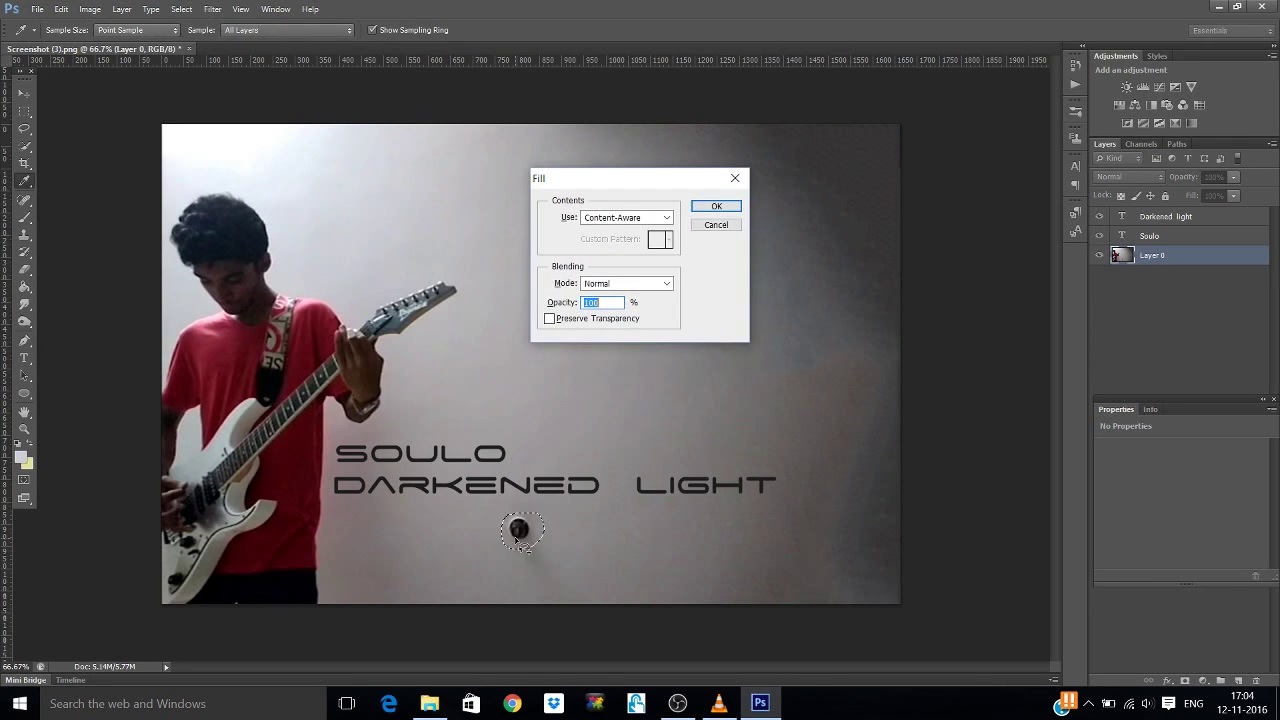
pyautogui.press('Return')
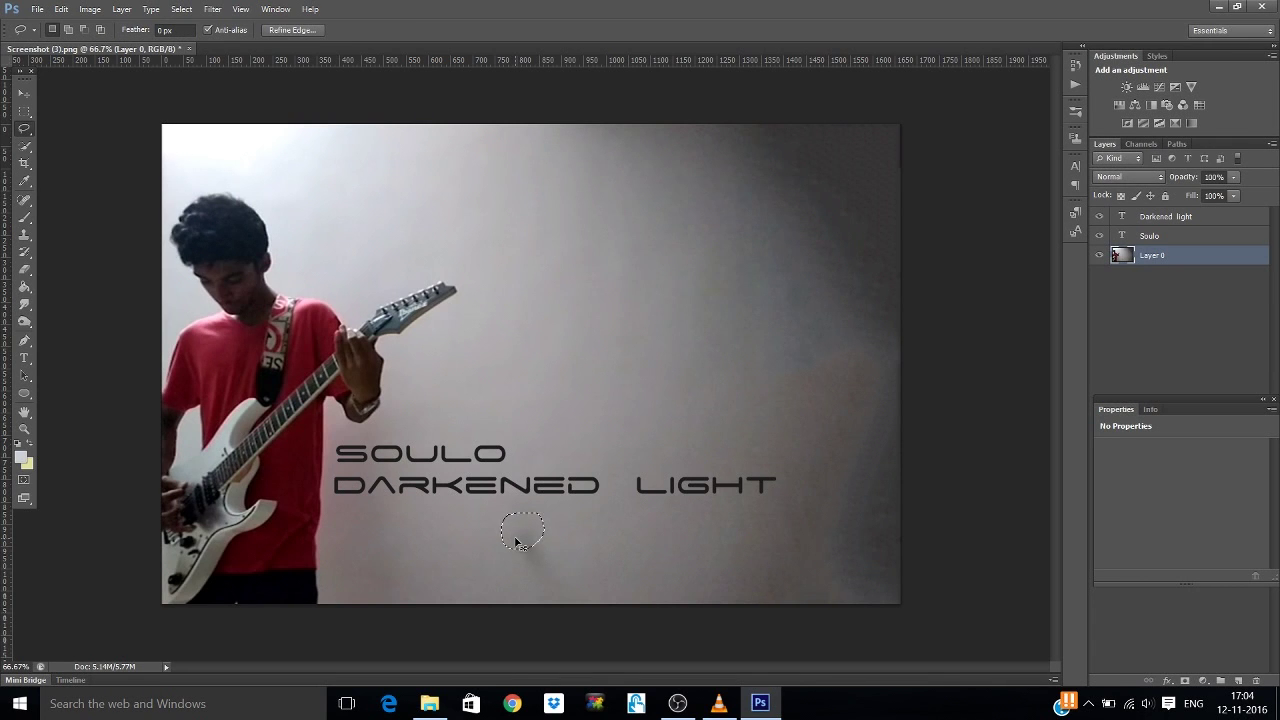
pyautogui.hotkey('ctrl', 'd')
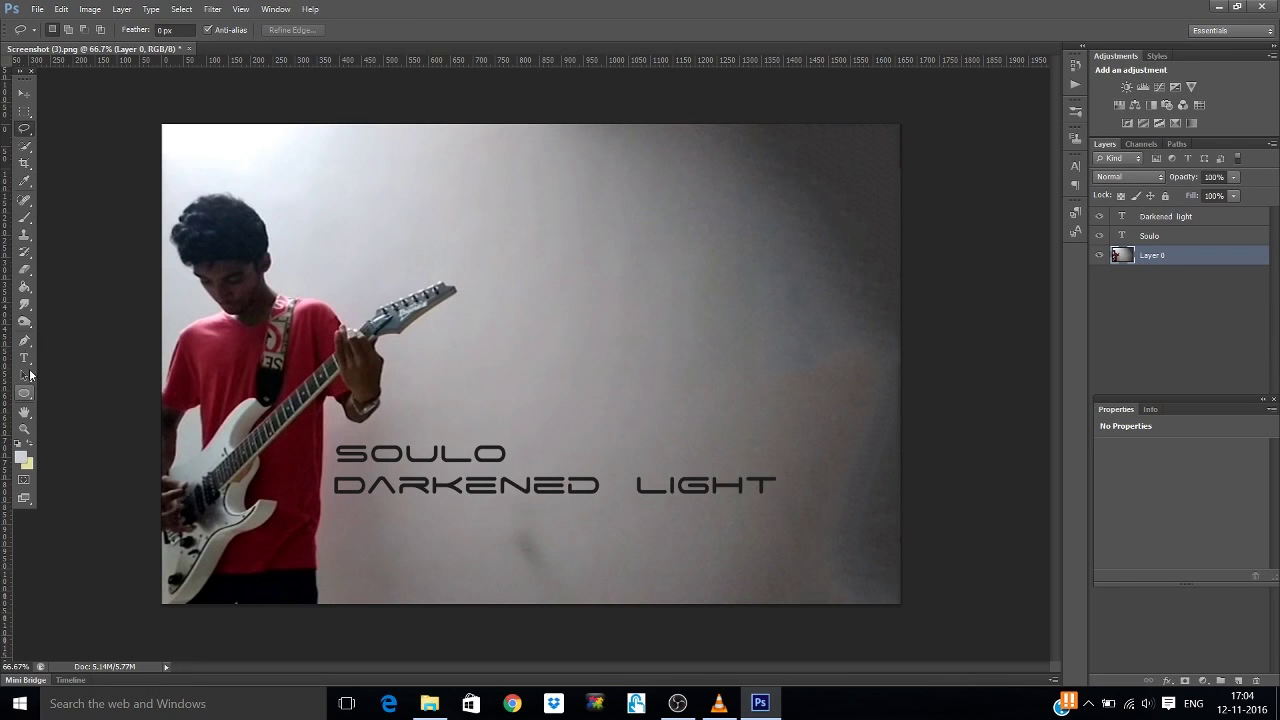
# Step: Clone Stamp at size 150 over the leftover smudge using nearby clean wall
pyautogui.click(25, 235)
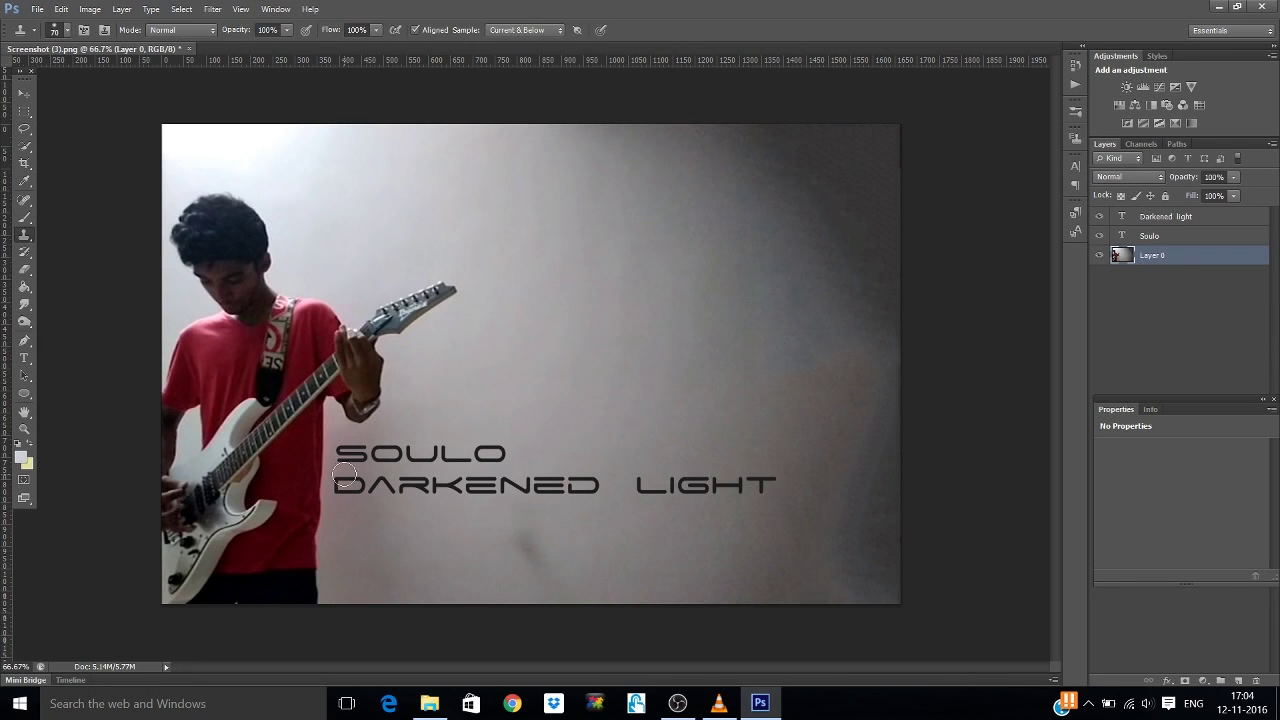
pyautogui.press(']')
pyautogui.press(']')
pyautogui.press(']')
pyautogui.press(']')
pyautogui.press(']')
pyautogui.keyDown('alt'); pyautogui.click(480, 540); pyautogui.keyUp('alt')
pyautogui.moveTo(480, 537); pyautogui.dragTo(535, 550)
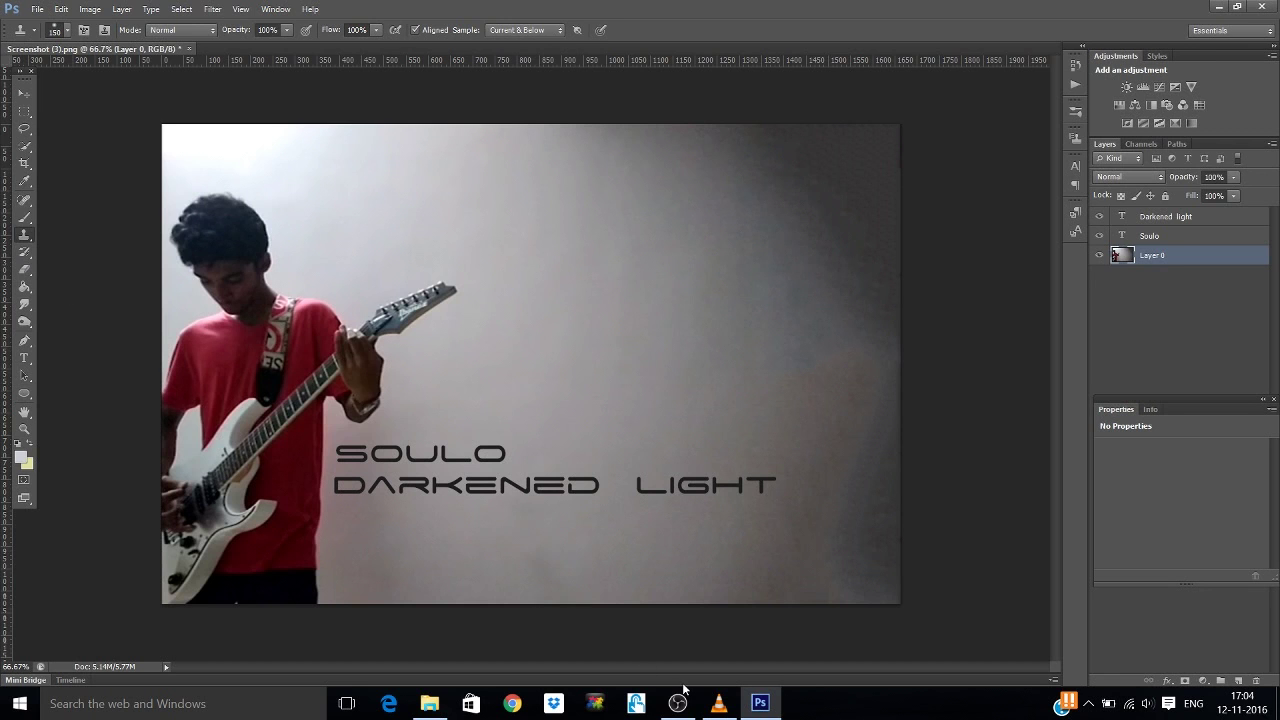
pyautogui.click(25, 98)
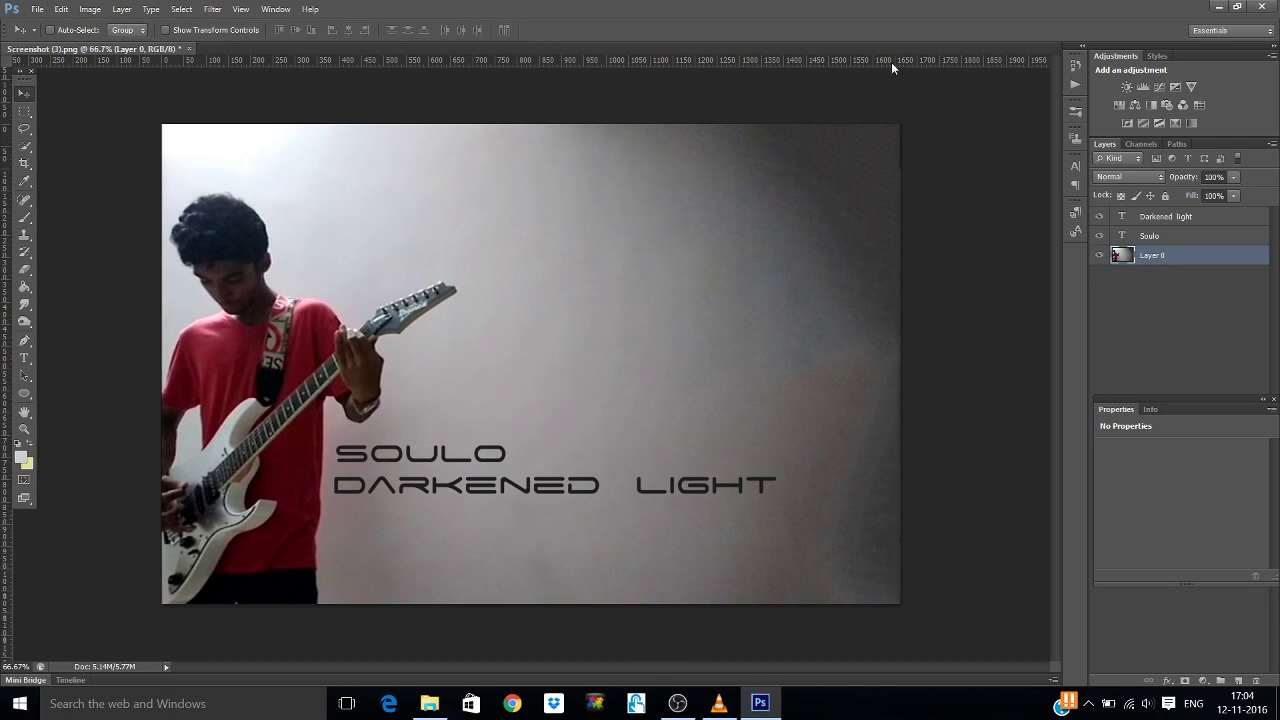
# Step: Save a JPEG copy, Screenshot (3).jpg, to the Desktop with default quality settings
pyautogui.click(46, 11)
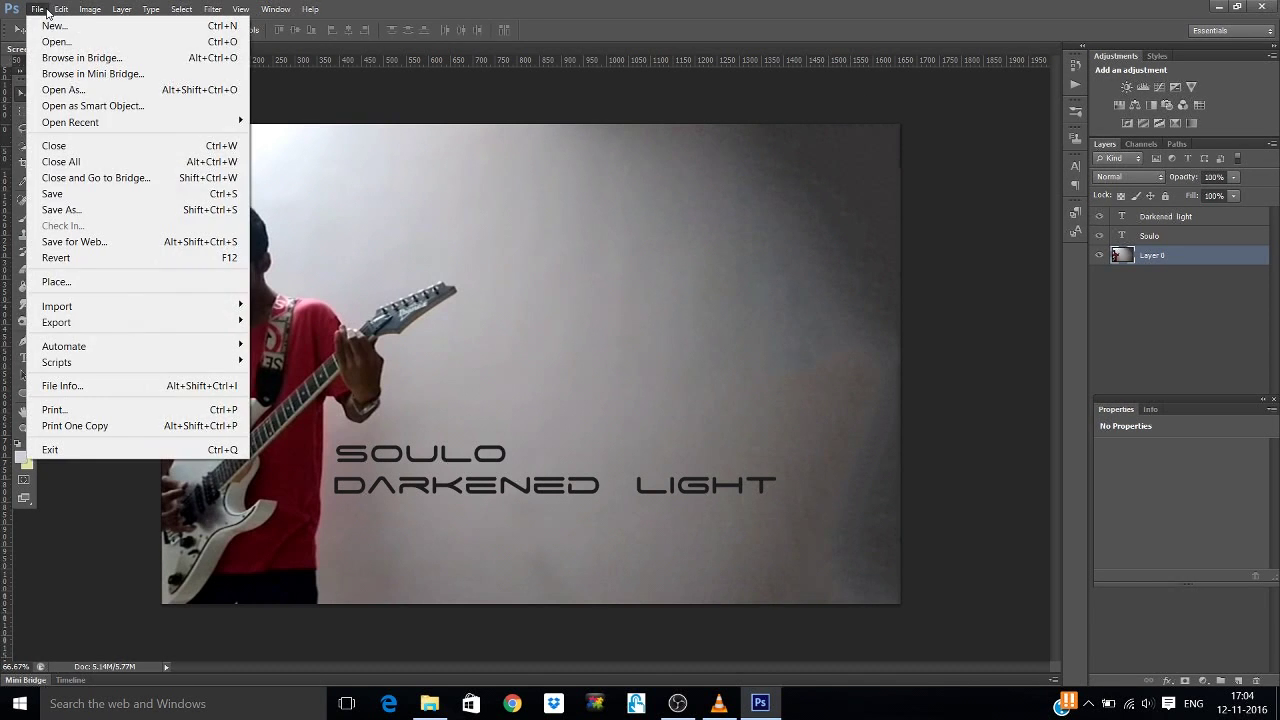
pyautogui.click(62, 209)
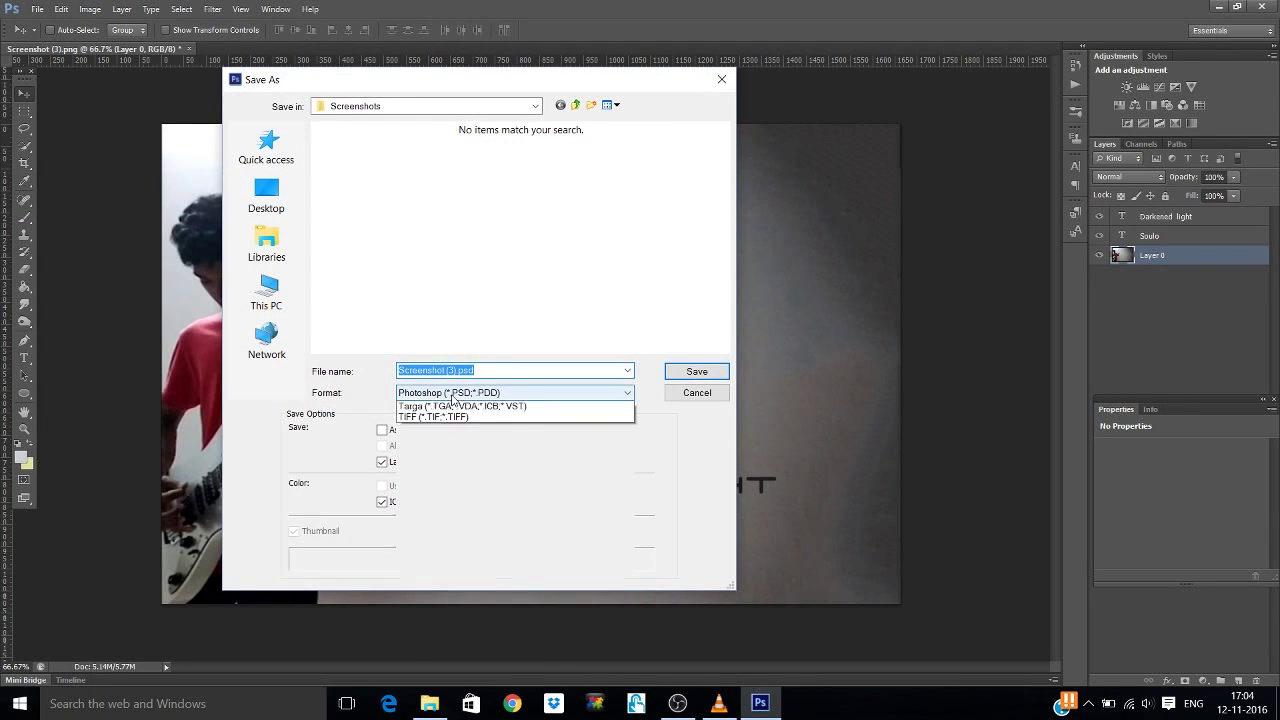
pyautogui.click(452, 397)
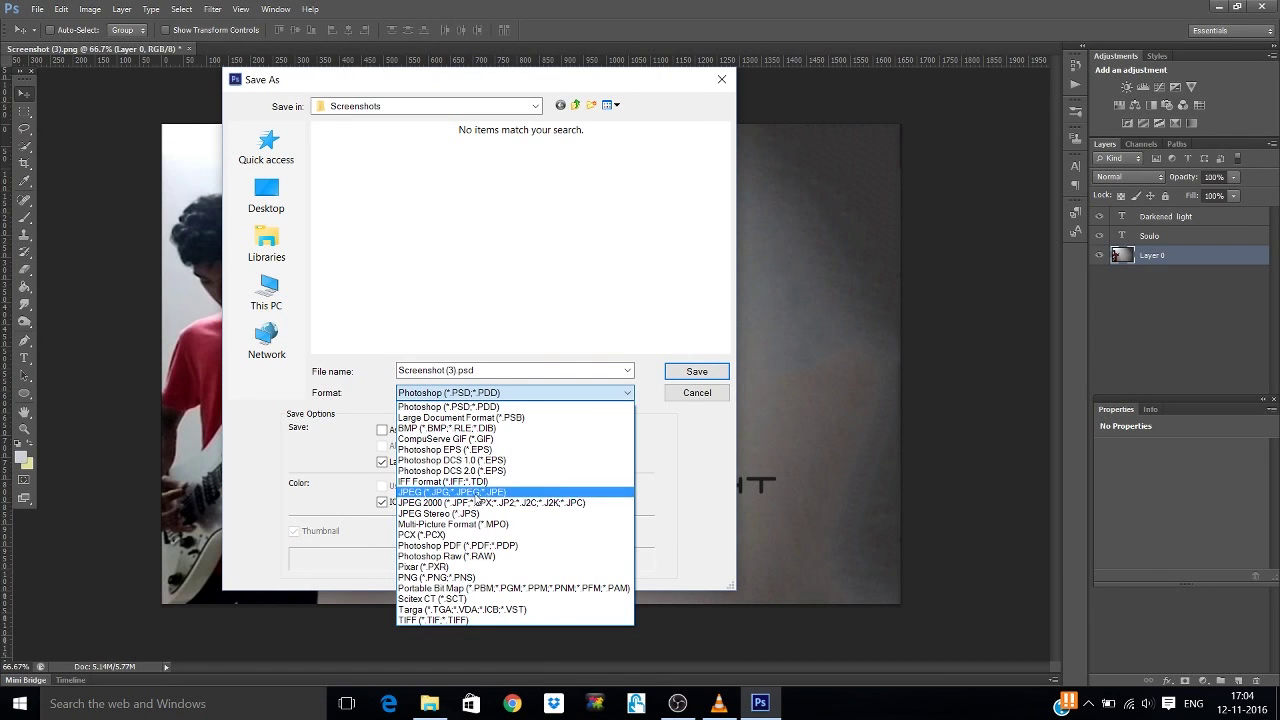
pyautogui.click(474, 495)
pyautogui.click(266, 193)
pyautogui.click(701, 370)
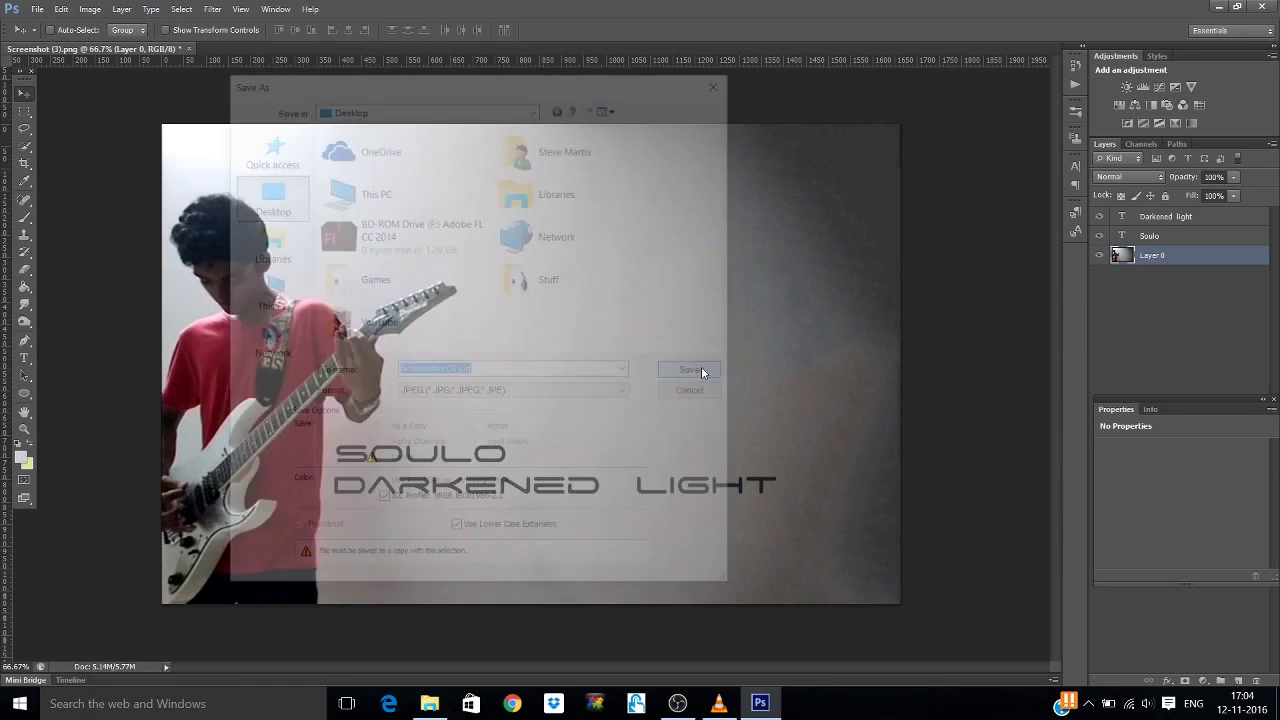
pyautogui.click(718, 189)
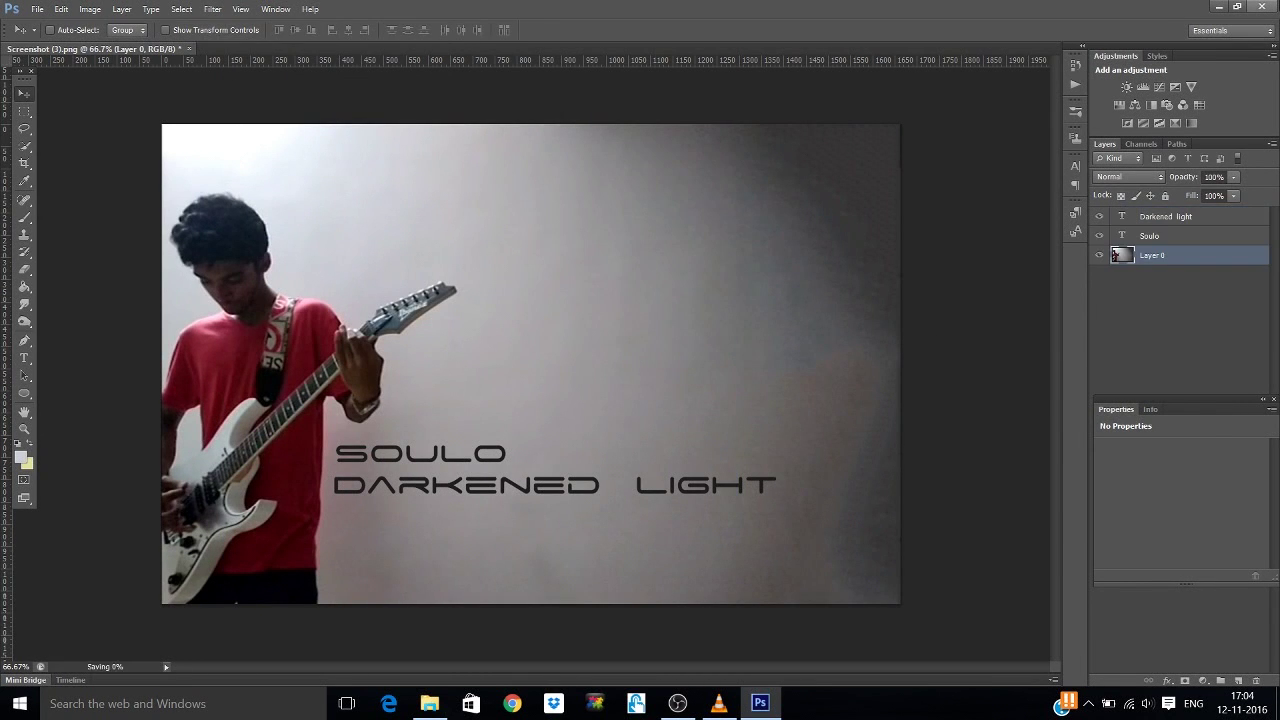
# Step: Quit Photoshop without saving the document, then relaunch it from the Stuff folder shortcut
pyautogui.click(1266, 6)
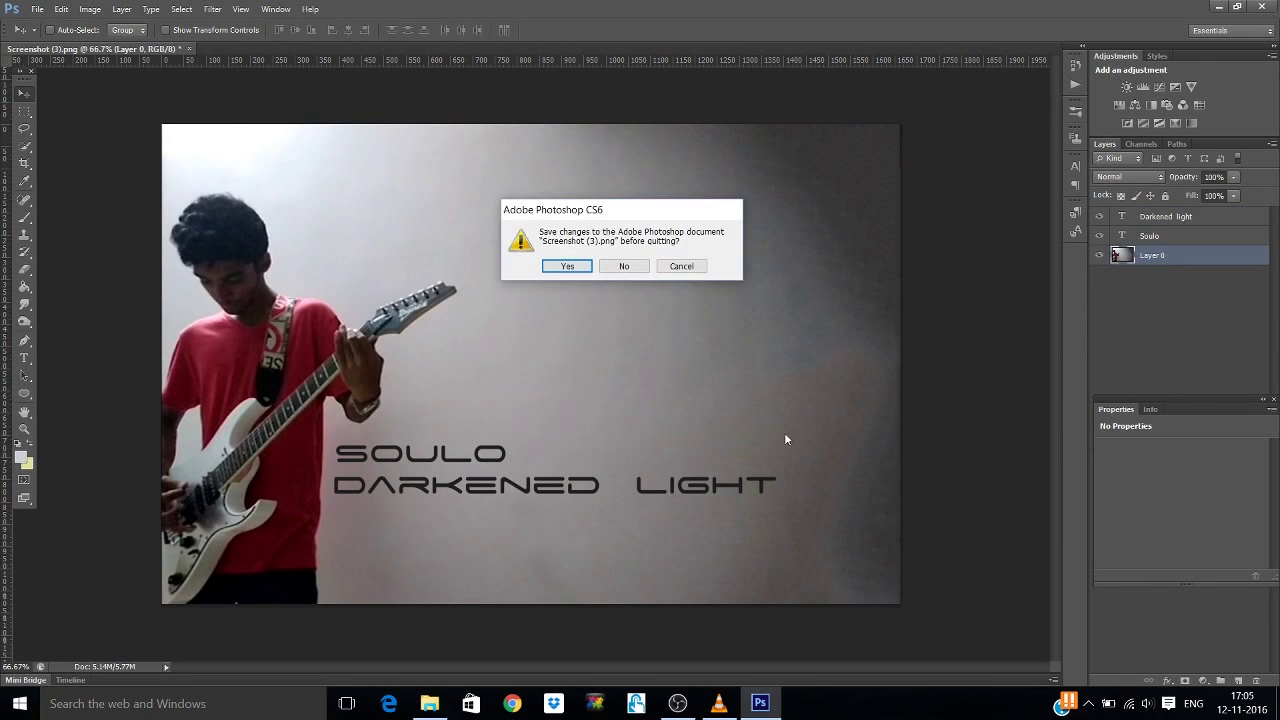
pyautogui.click(622, 267)
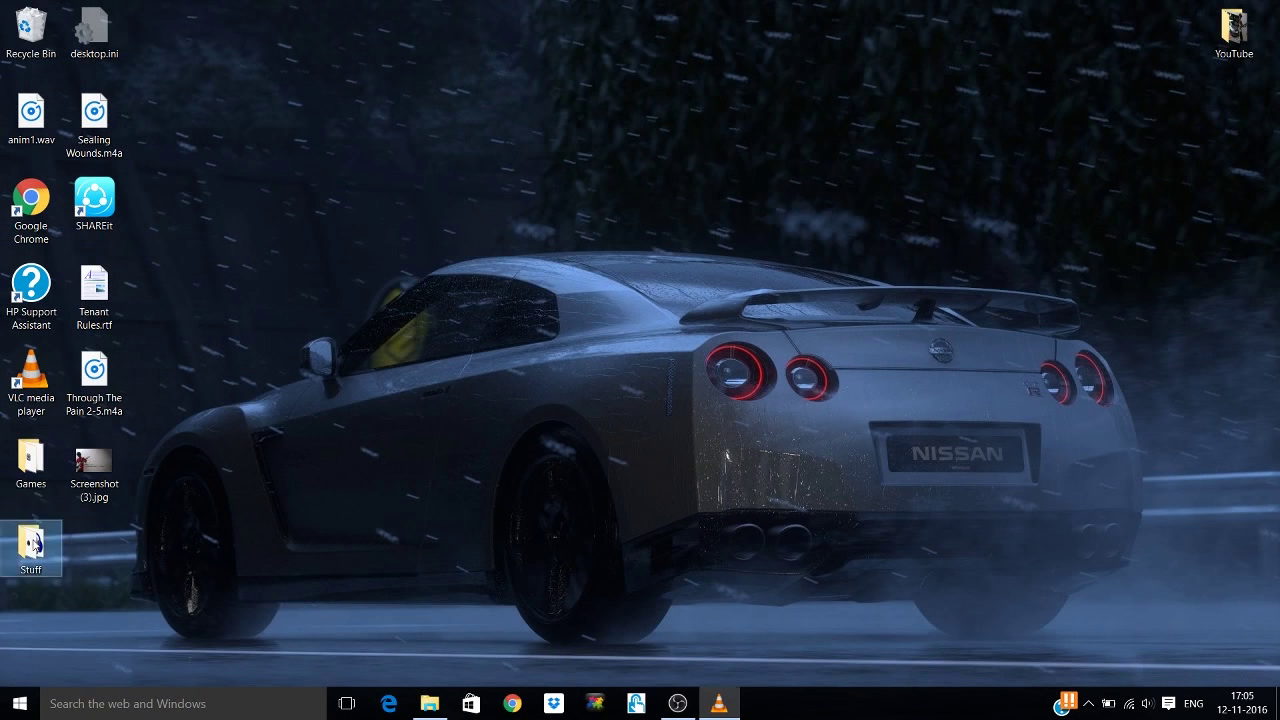
pyautogui.doubleClick(30, 545)
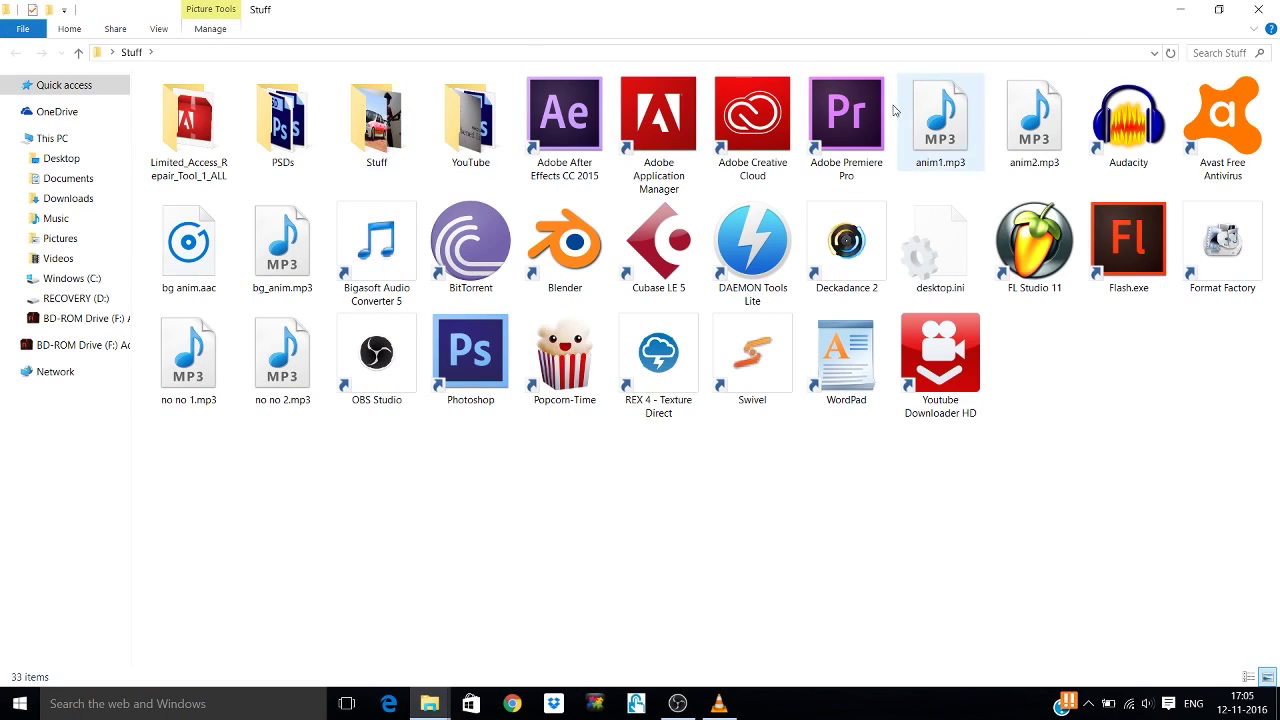
pyautogui.doubleClick(470, 350)
# Step: Relaunch Photoshop CS6 and wait for it to load to an empty workspace
pyautogui.click(1258, 9)
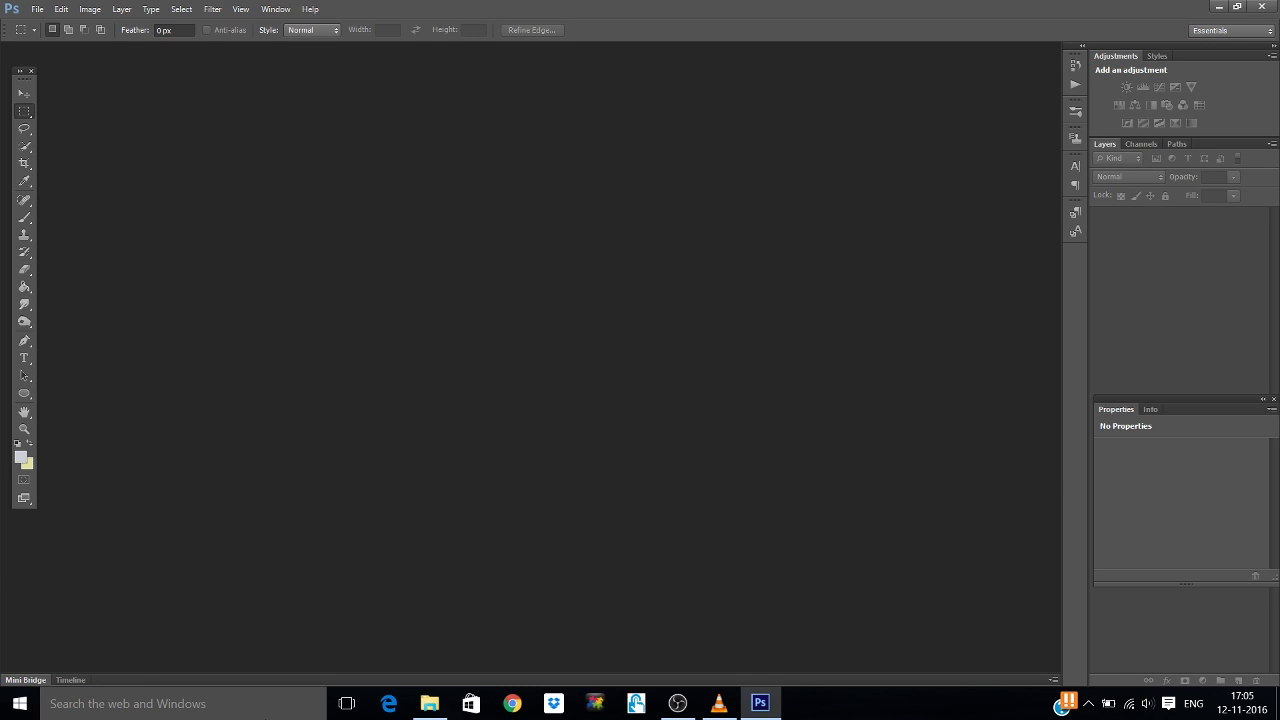
# Step: Open IMG_20160925_181752.jpg and Swift mod 5.jpg together from the Desktop's YouTube folder
pyautogui.click(37, 9)
pyautogui.click(60, 41)
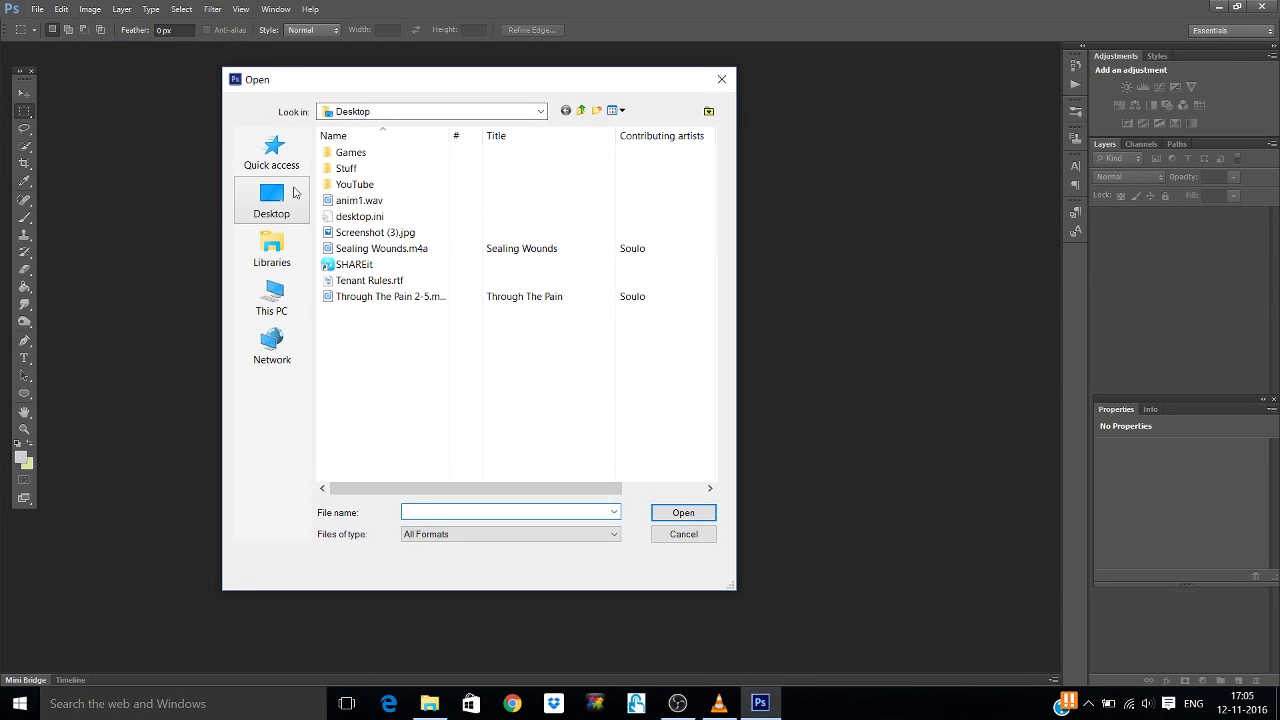
pyautogui.click(298, 202)
pyautogui.scroll(-1, 557, 283)
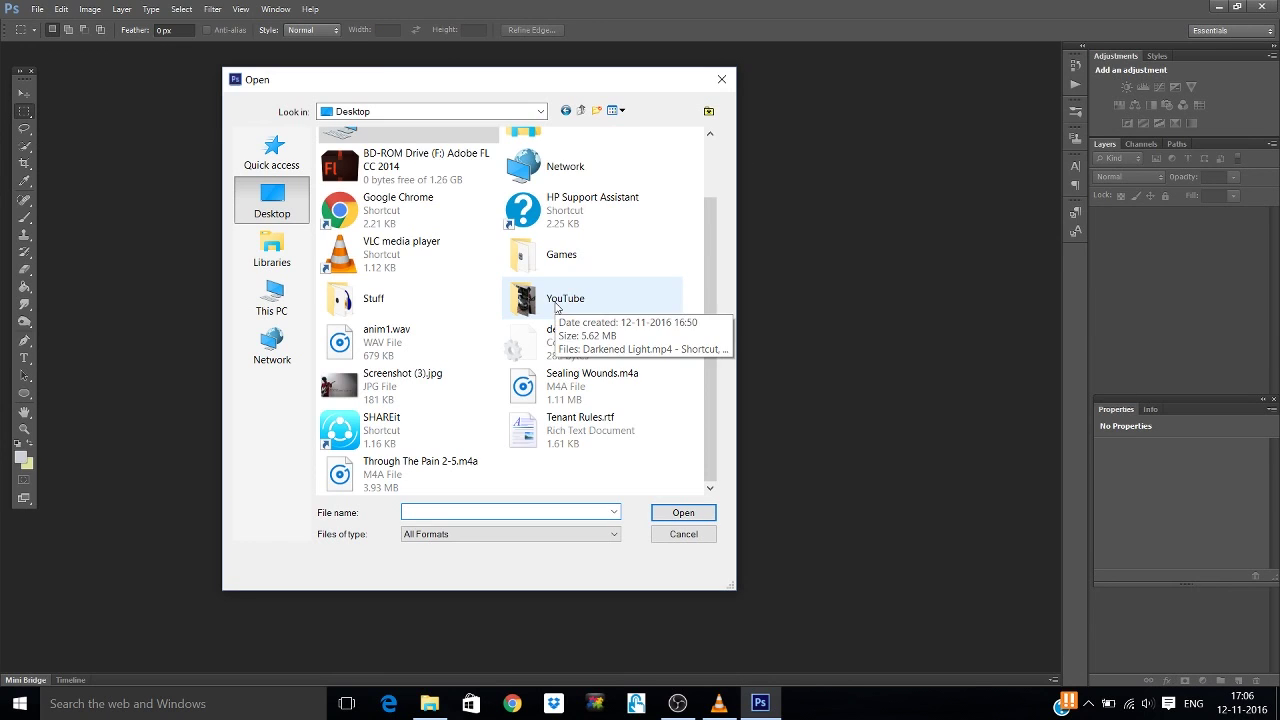
pyautogui.doubleClick(557, 302)
pyautogui.click(448, 188)
pyautogui.click(530, 200)
pyautogui.click(453, 202)
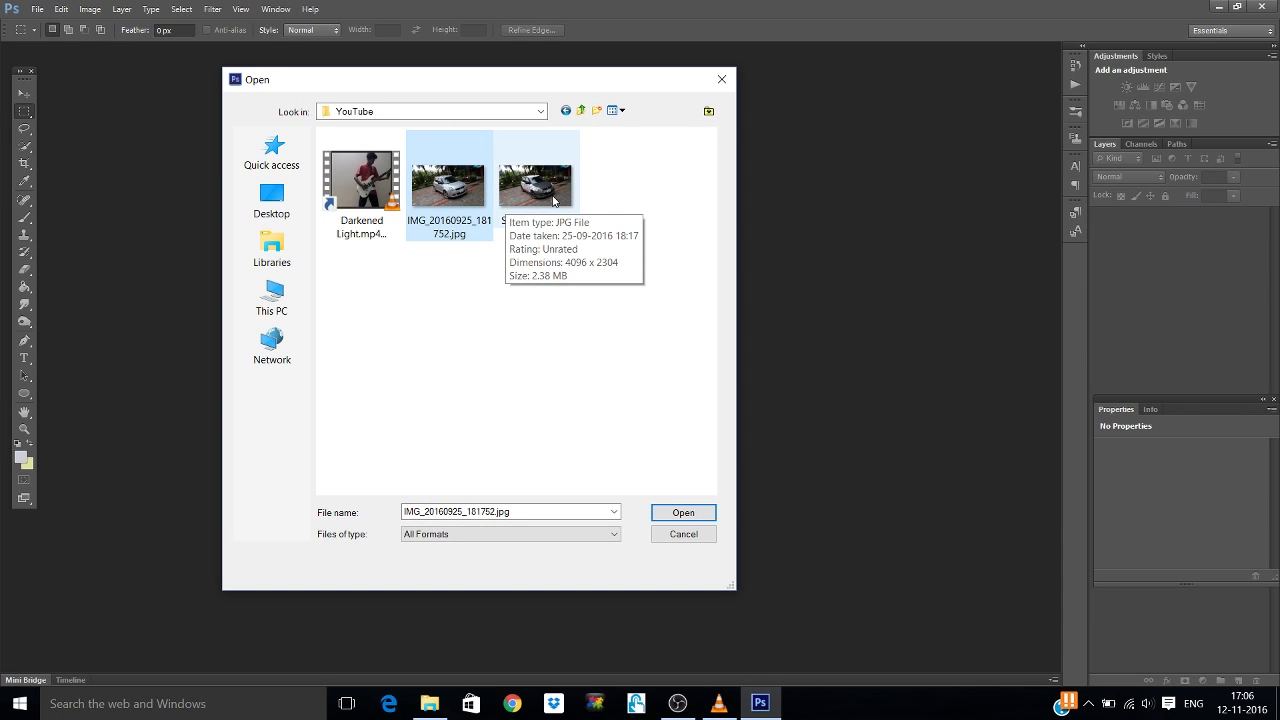
pyautogui.moveTo(551, 292); pyautogui.dragTo(448, 184)
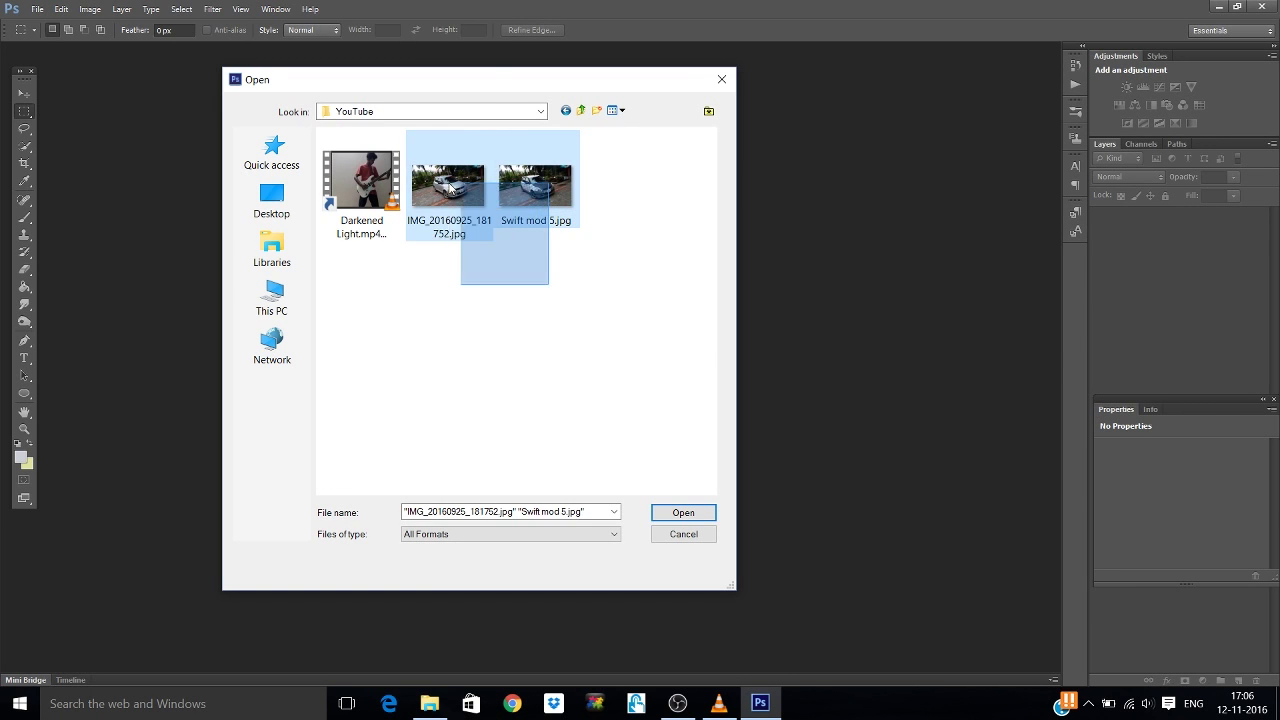
pyautogui.click(660, 510)
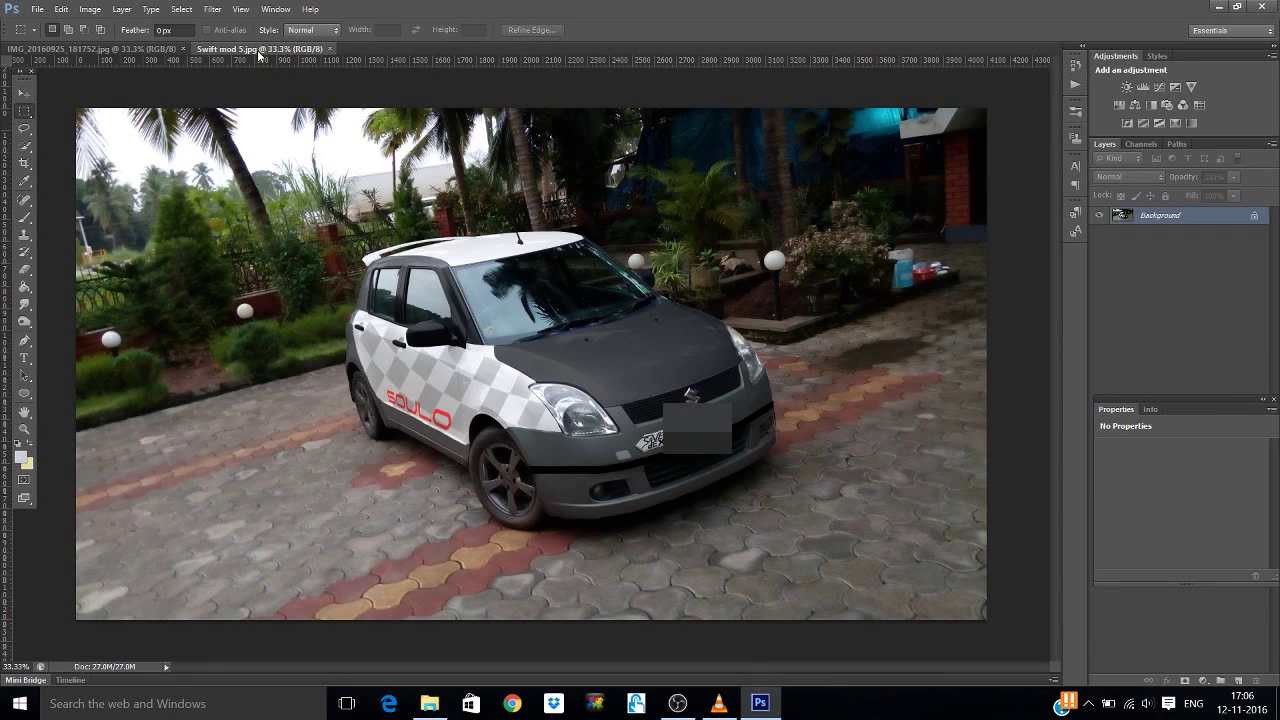
# Step: Flip between the two car photo tabs, ending on IMG_20160925_181752.jpg
pyautogui.click(130, 49)
pyautogui.click(226, 49)
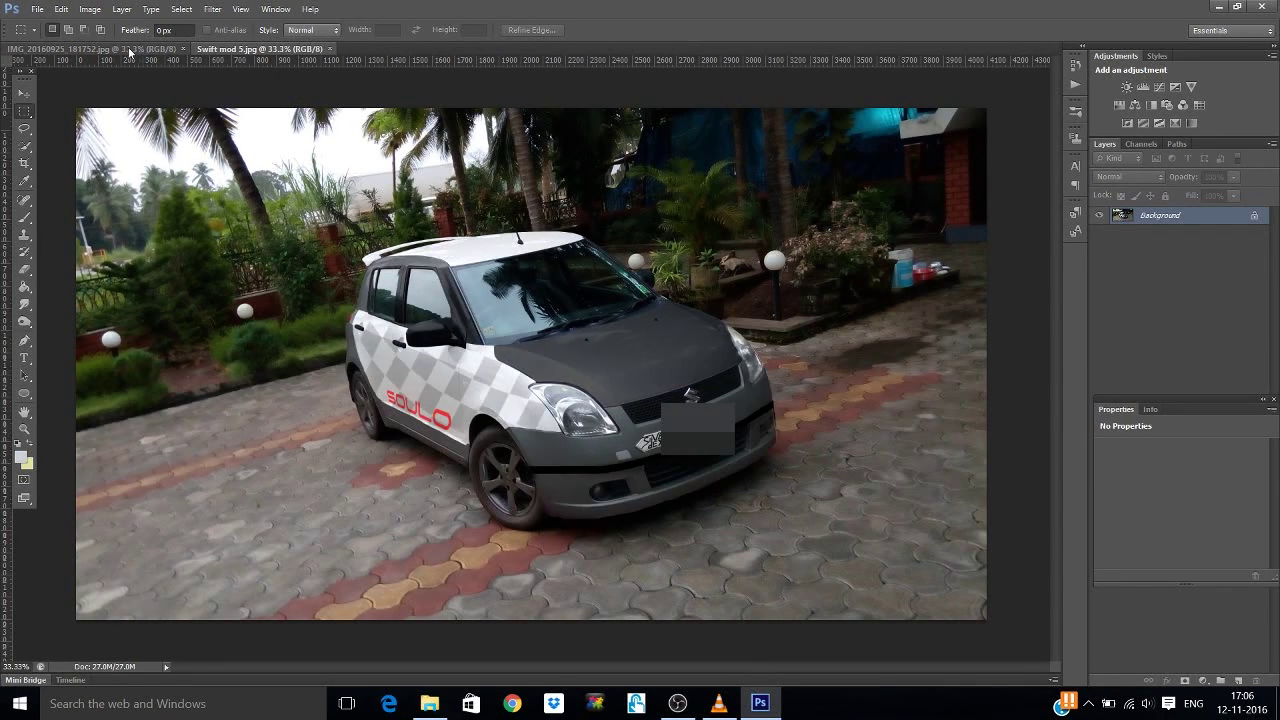
pyautogui.click(128, 50)
pyautogui.click(226, 49)
pyautogui.click(111, 50)
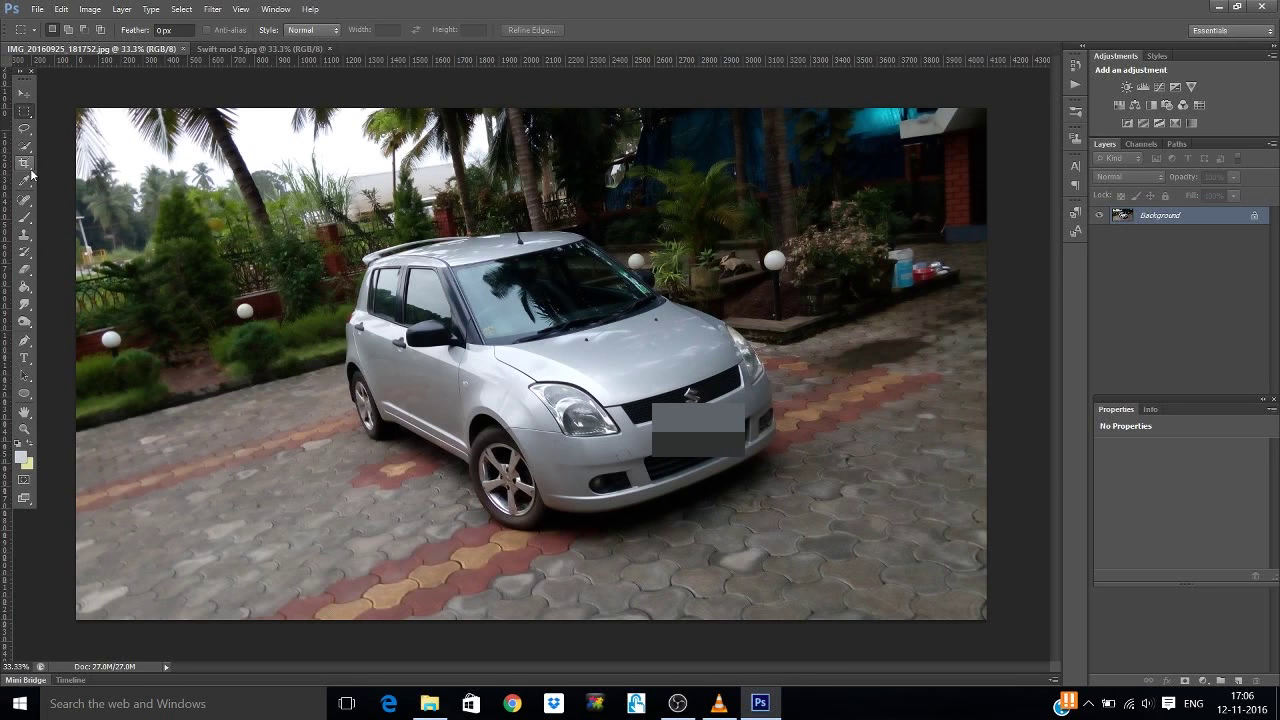
pyautogui.click(37, 9)
pyautogui.click(42, 30)
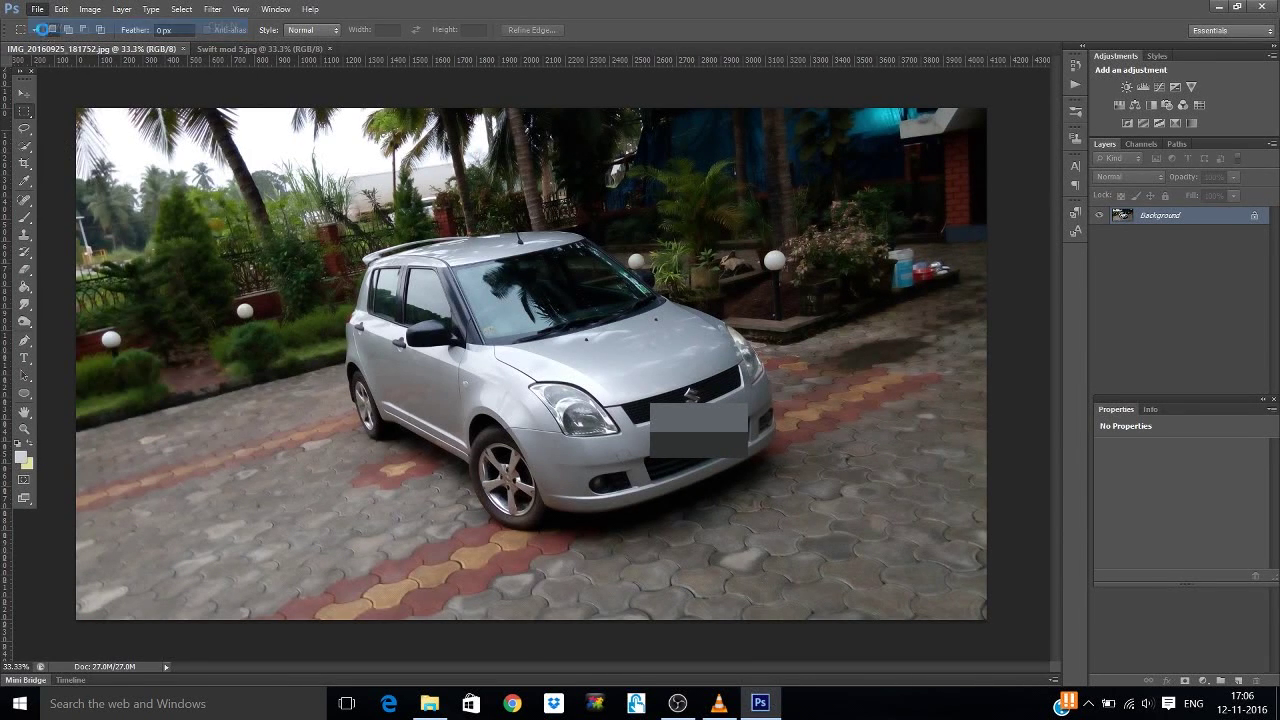
# Step: Create a blank white 1920×1080, 72 ppi document, then return to the silver car photo
pyautogui.hotkey('ctrl', 'n')
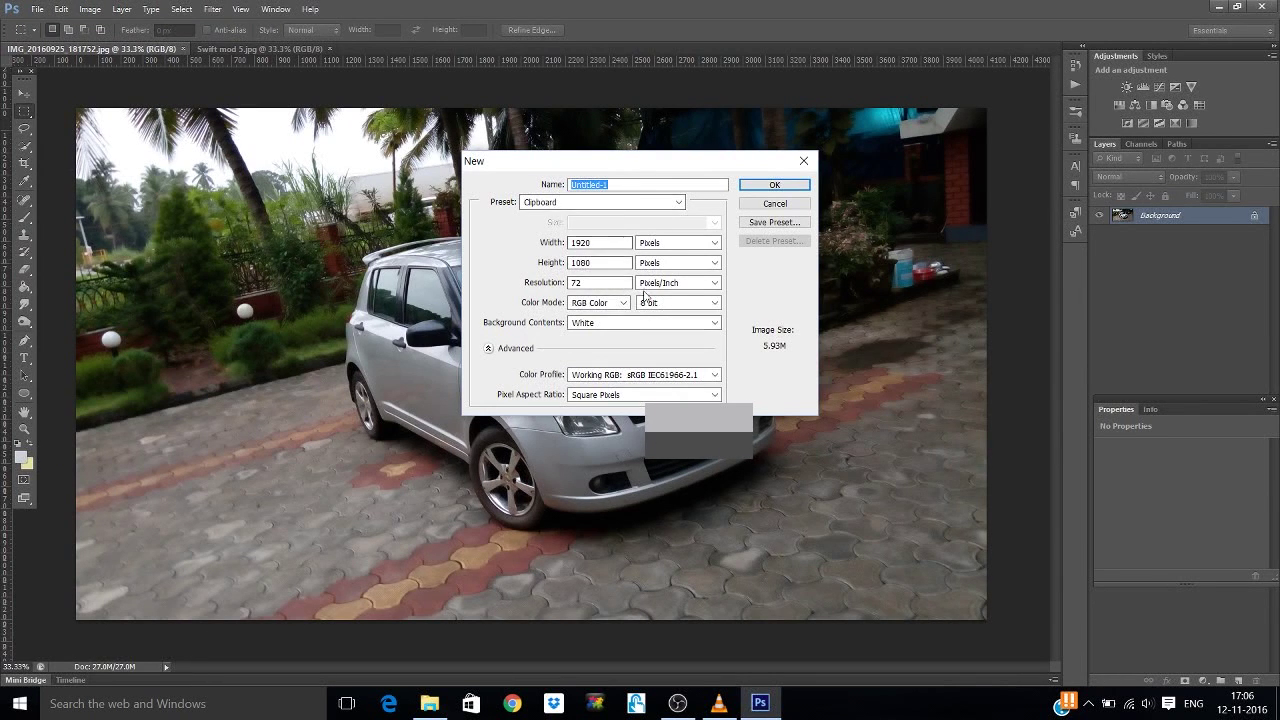
pyautogui.click(786, 187)
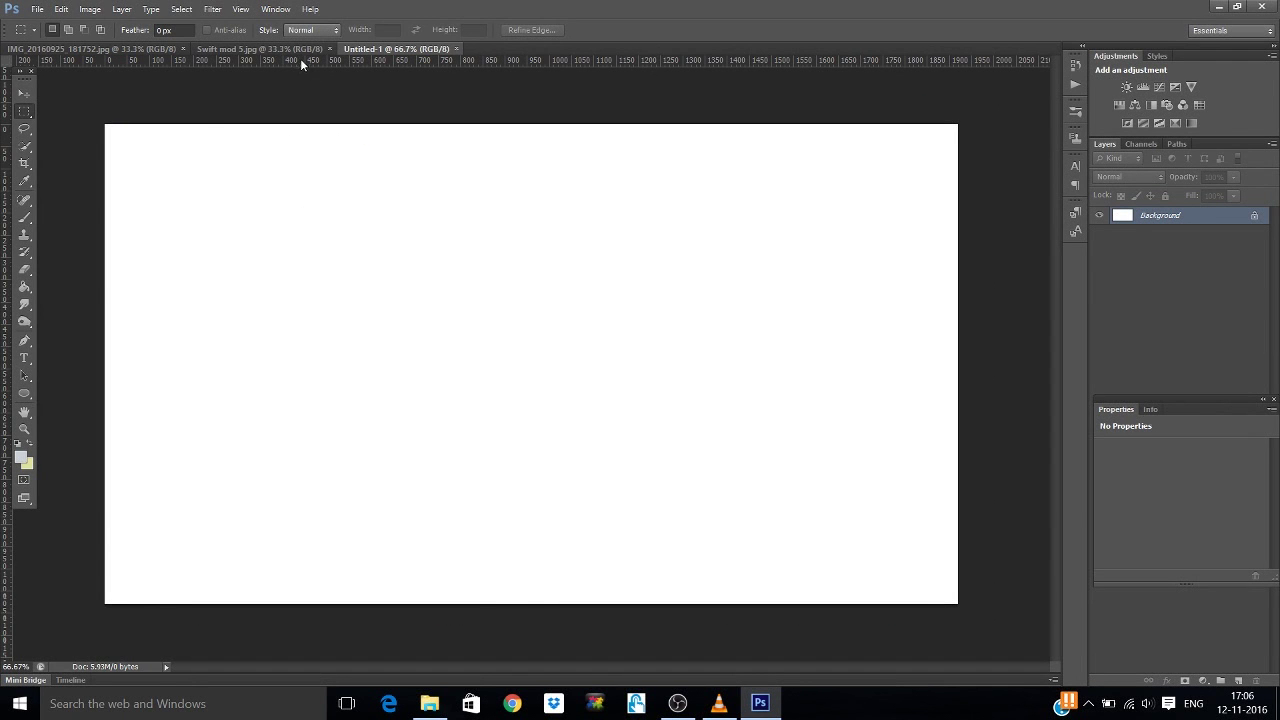
pyautogui.click(118, 49)
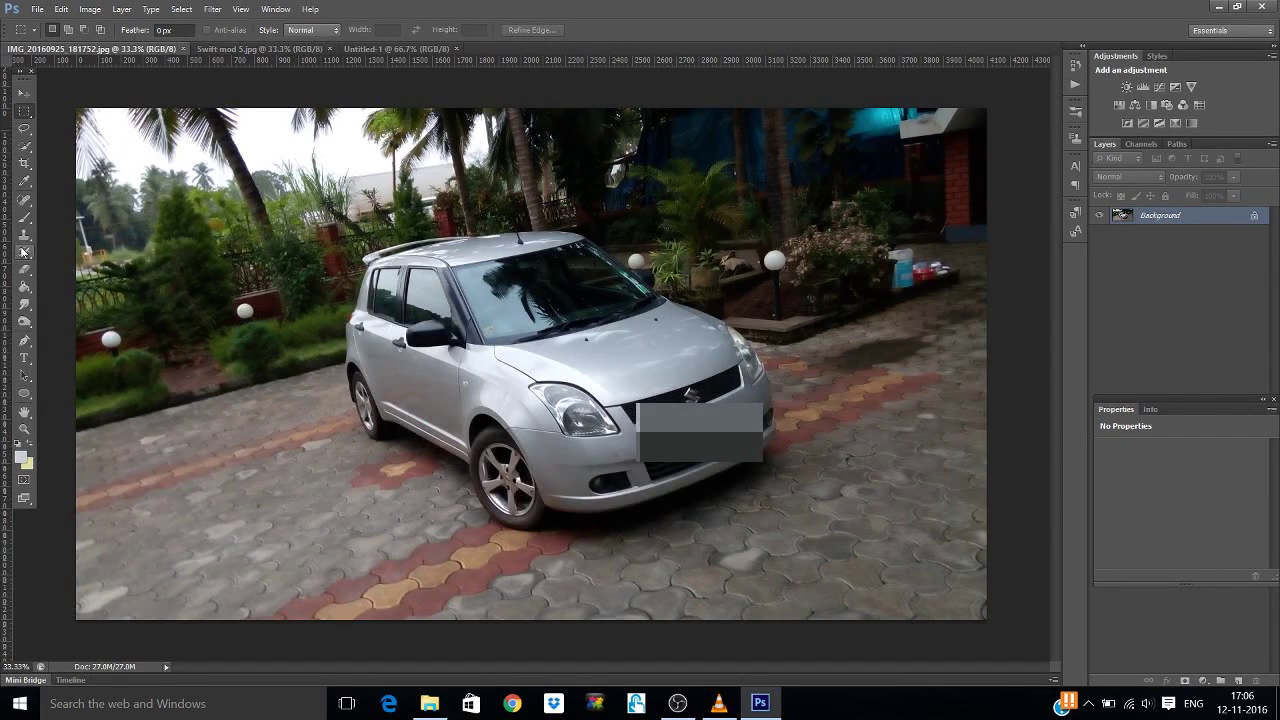
# Step: Crop the silver car photo by pulling all four edges in tight around the car
pyautogui.click(24, 165)
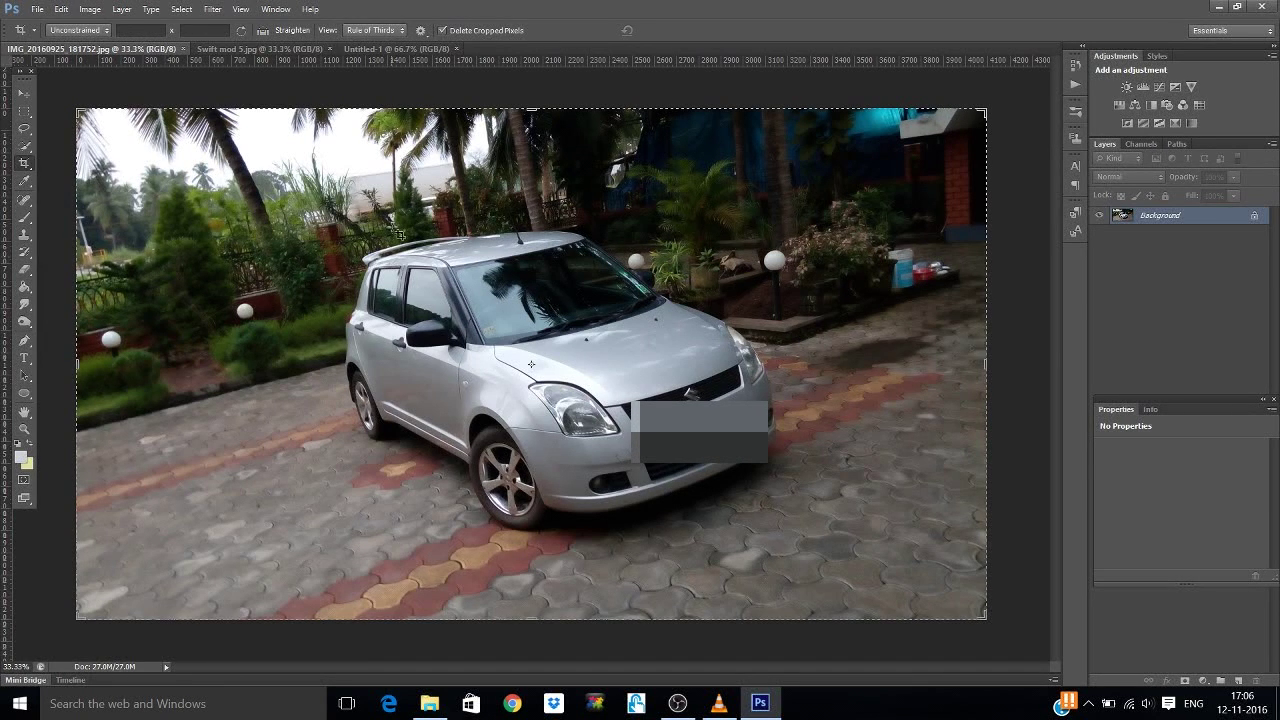
pyautogui.moveTo(534, 112); pyautogui.dragTo(657, 191)
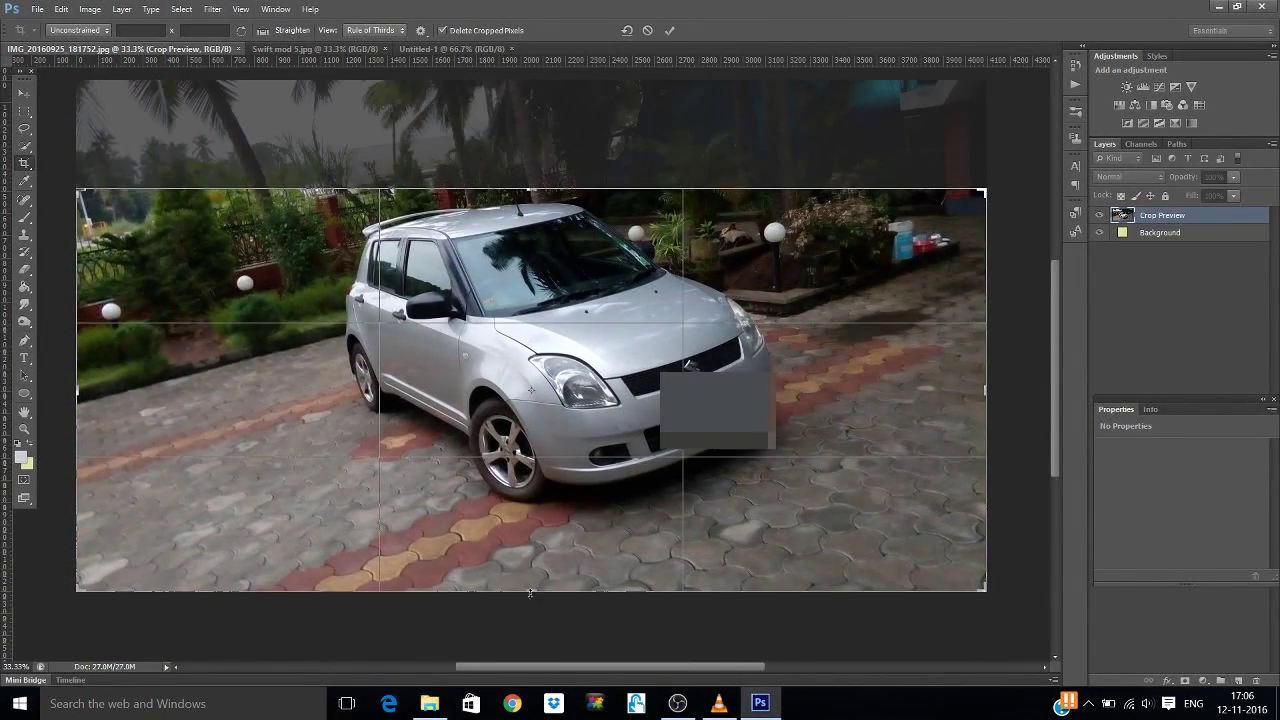
pyautogui.moveTo(530, 592); pyautogui.dragTo(536, 549)
pyautogui.moveTo(985, 370); pyautogui.dragTo(884, 368)
pyautogui.moveTo(180, 368); pyautogui.dragTo(306, 370)
pyautogui.press('Return')
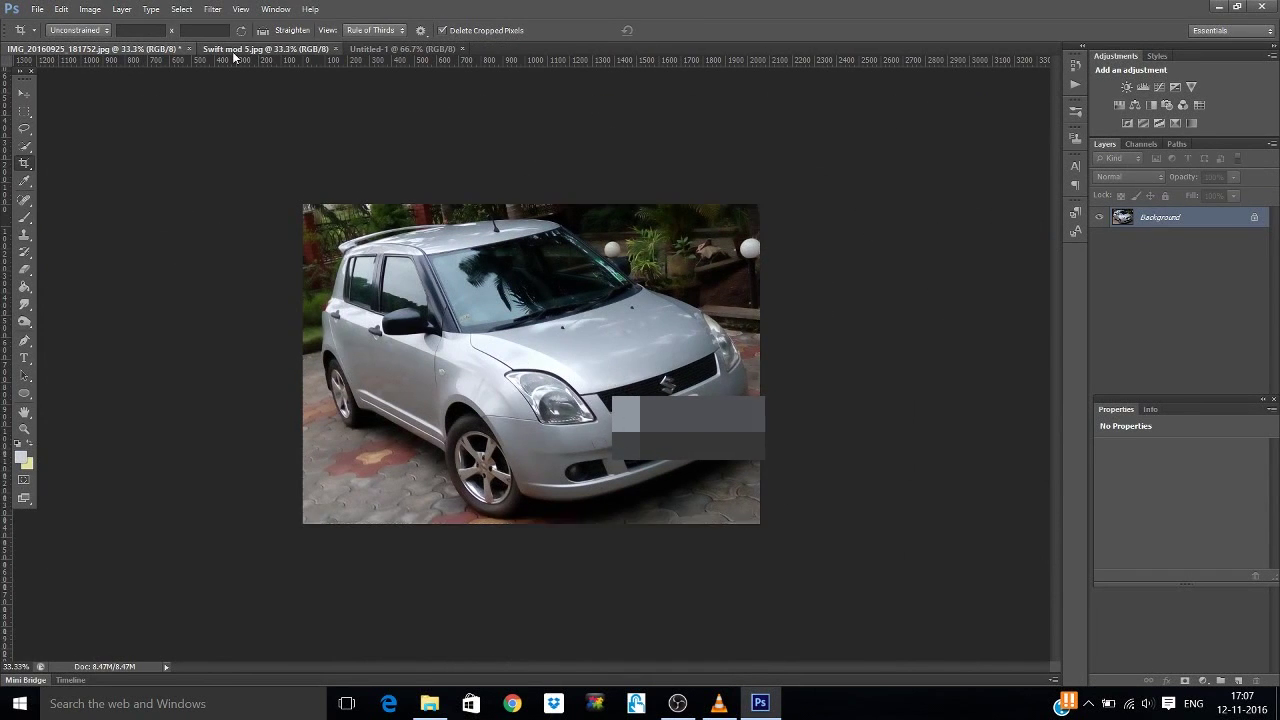
# Step: Crop Swift mod 5.jpg by pulling all four edges in tight around the car
pyautogui.click(240, 49)
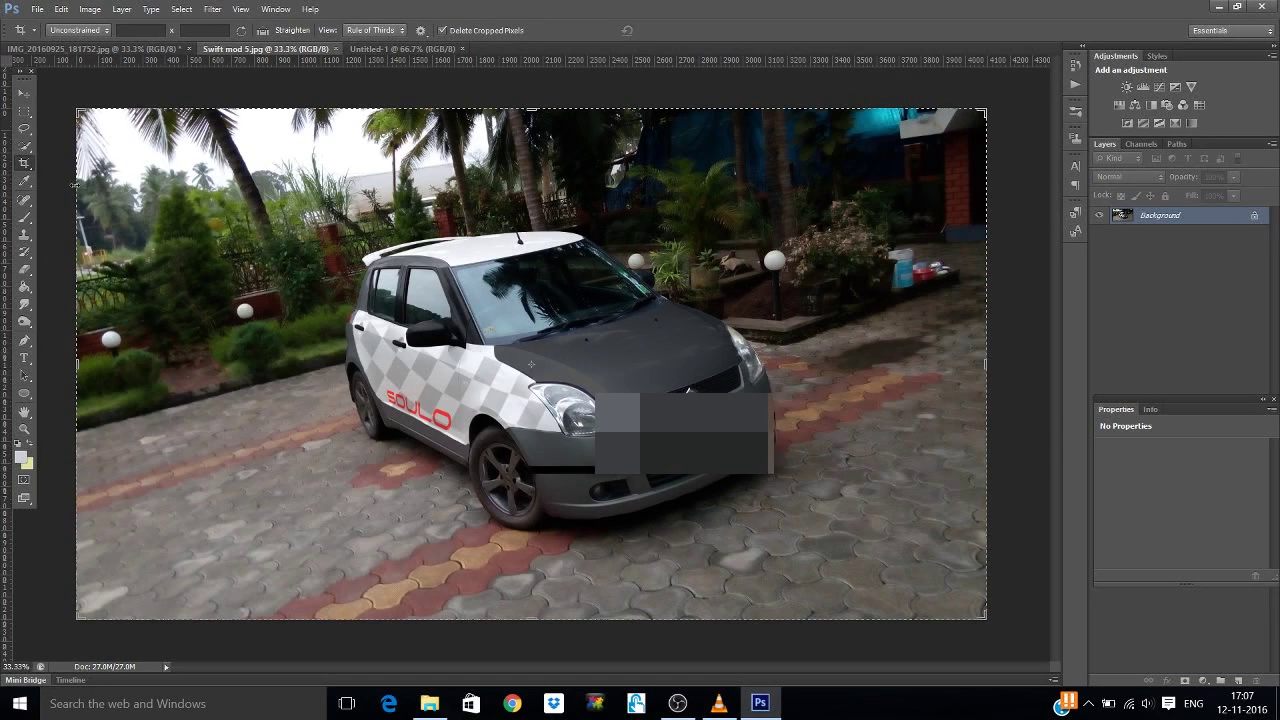
pyautogui.moveTo(78, 365); pyautogui.dragTo(192, 365)
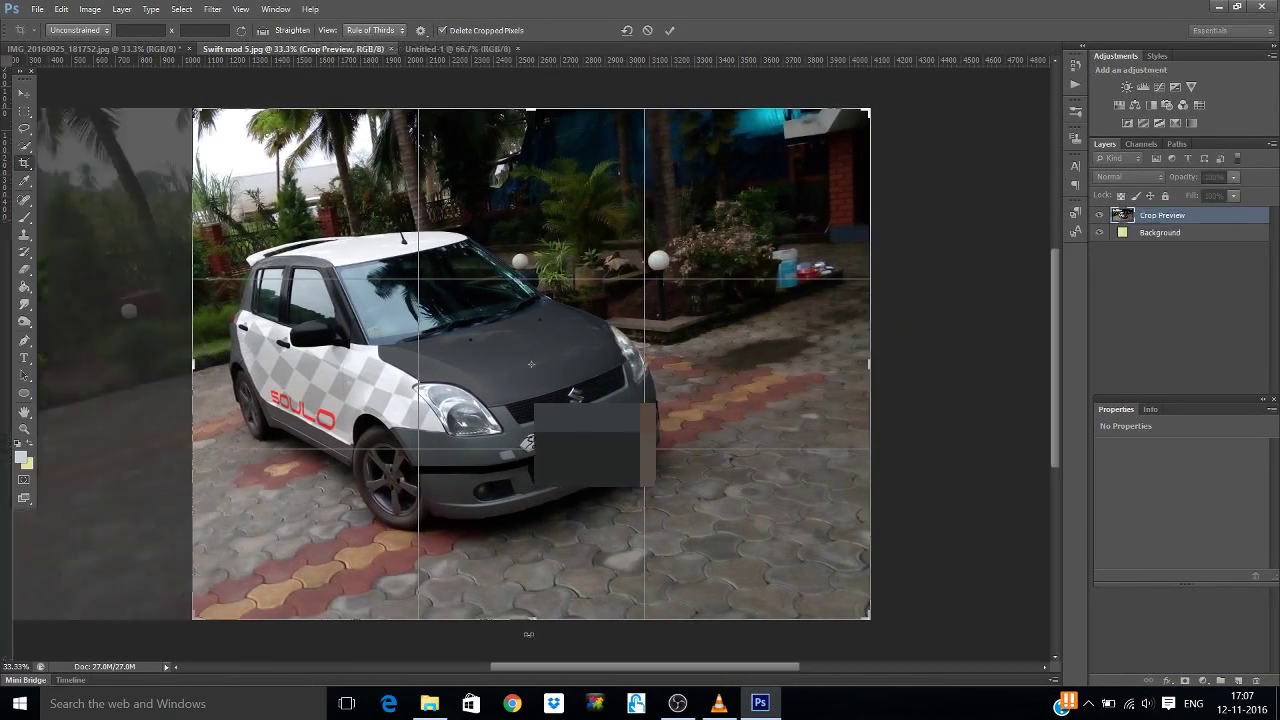
pyautogui.moveTo(531, 619); pyautogui.dragTo(531, 578)
pyautogui.moveTo(869, 366); pyautogui.dragTo(772, 384)
pyautogui.moveTo(531, 151); pyautogui.dragTo(531, 204)
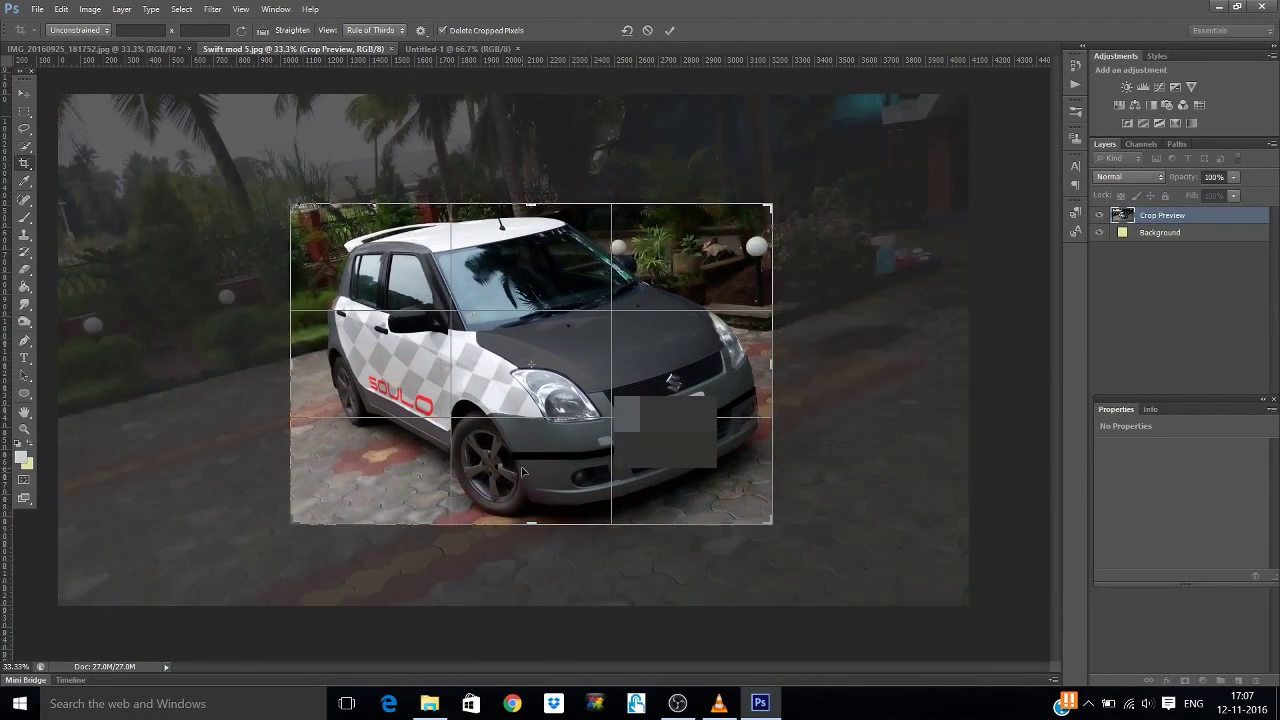
pyautogui.press('Return')
# Step: Compare the two cropped photos and the blank document, ending on the silver car
pyautogui.click(95, 48)
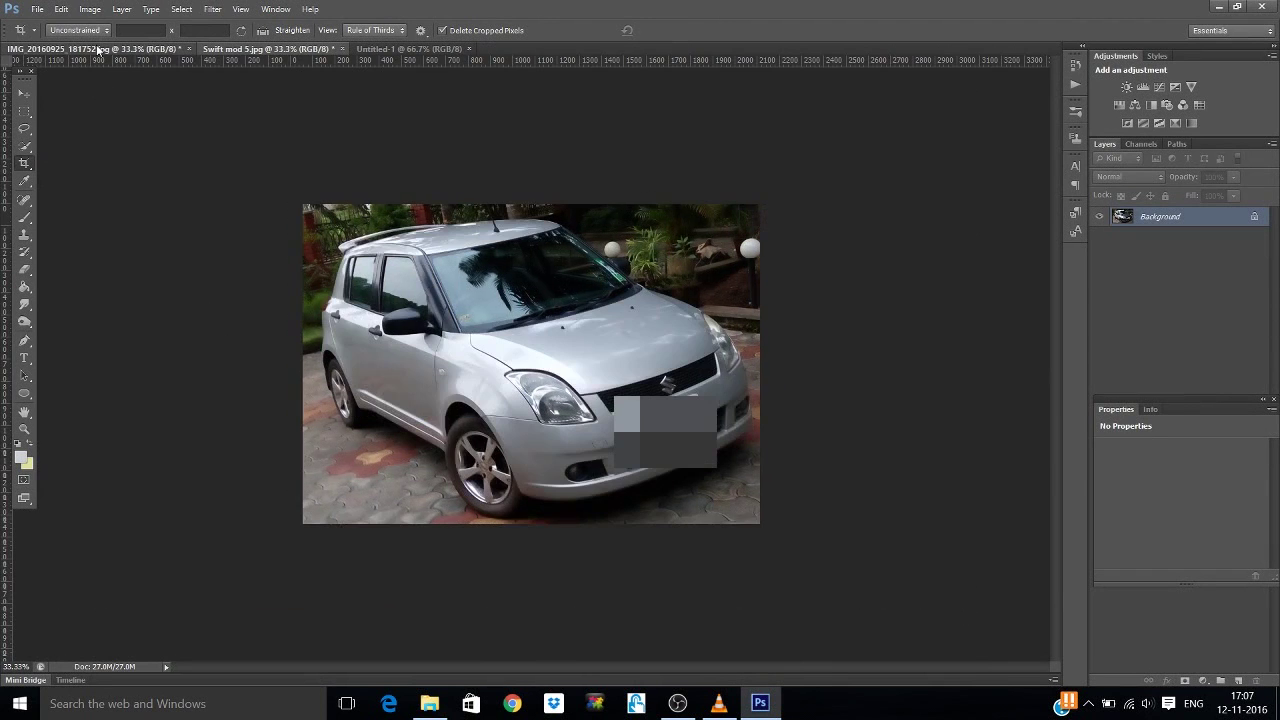
pyautogui.click(275, 50)
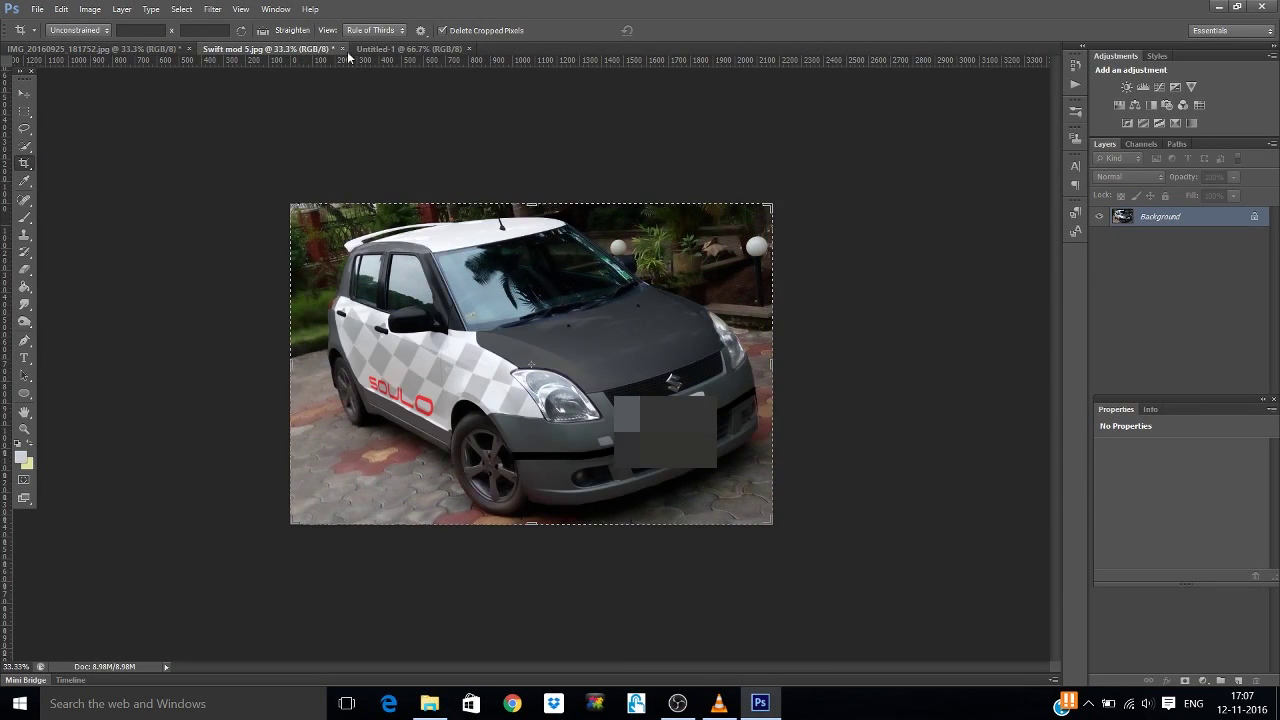
pyautogui.click(125, 50)
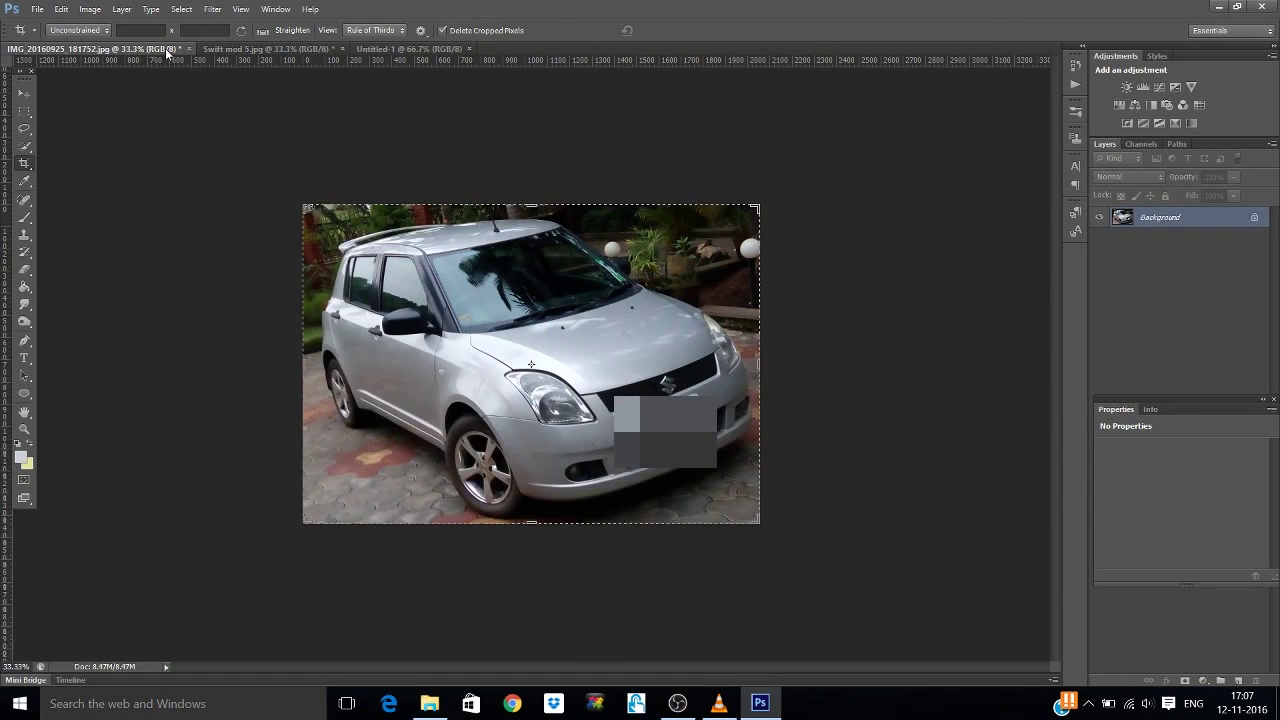
pyautogui.click(233, 50)
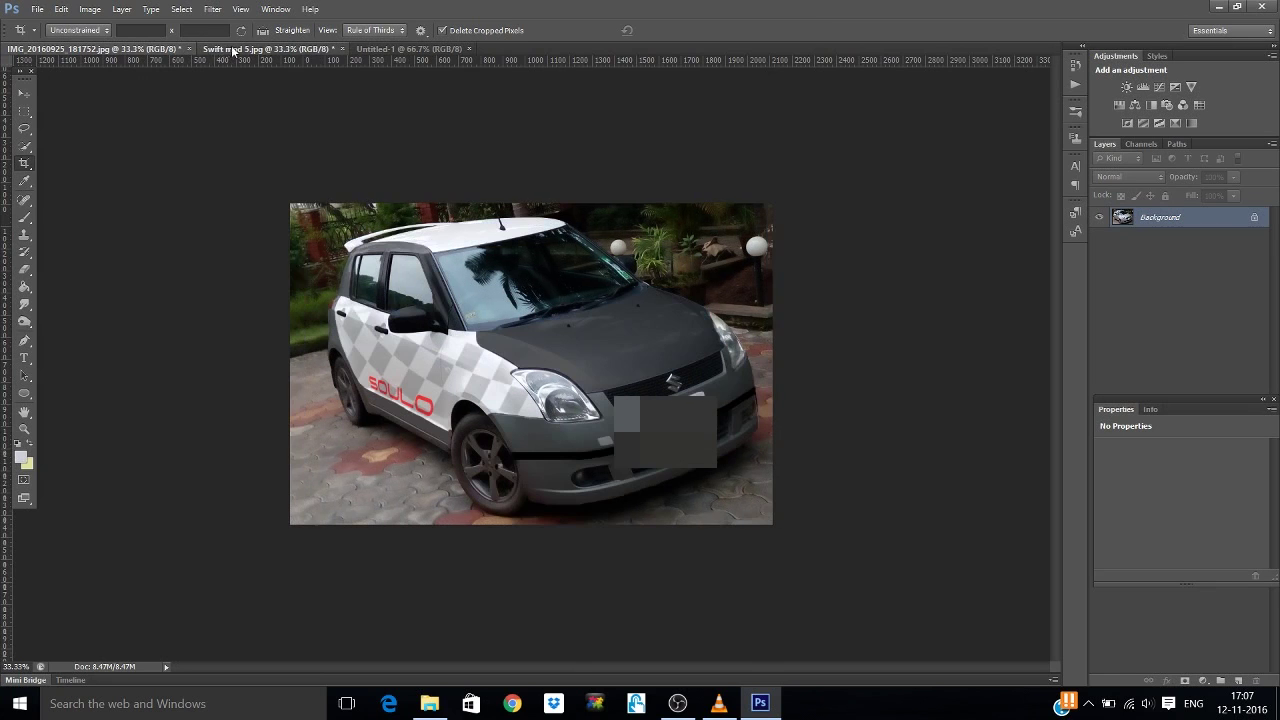
pyautogui.click(400, 48)
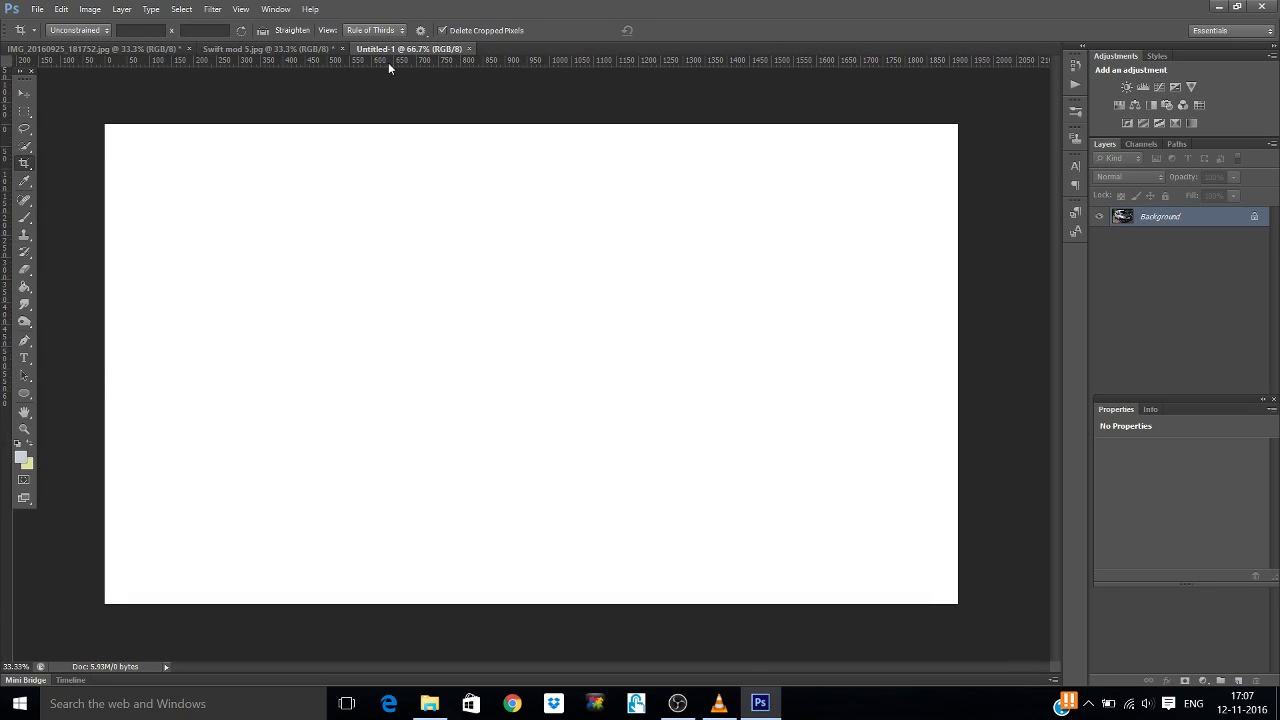
pyautogui.click(210, 49)
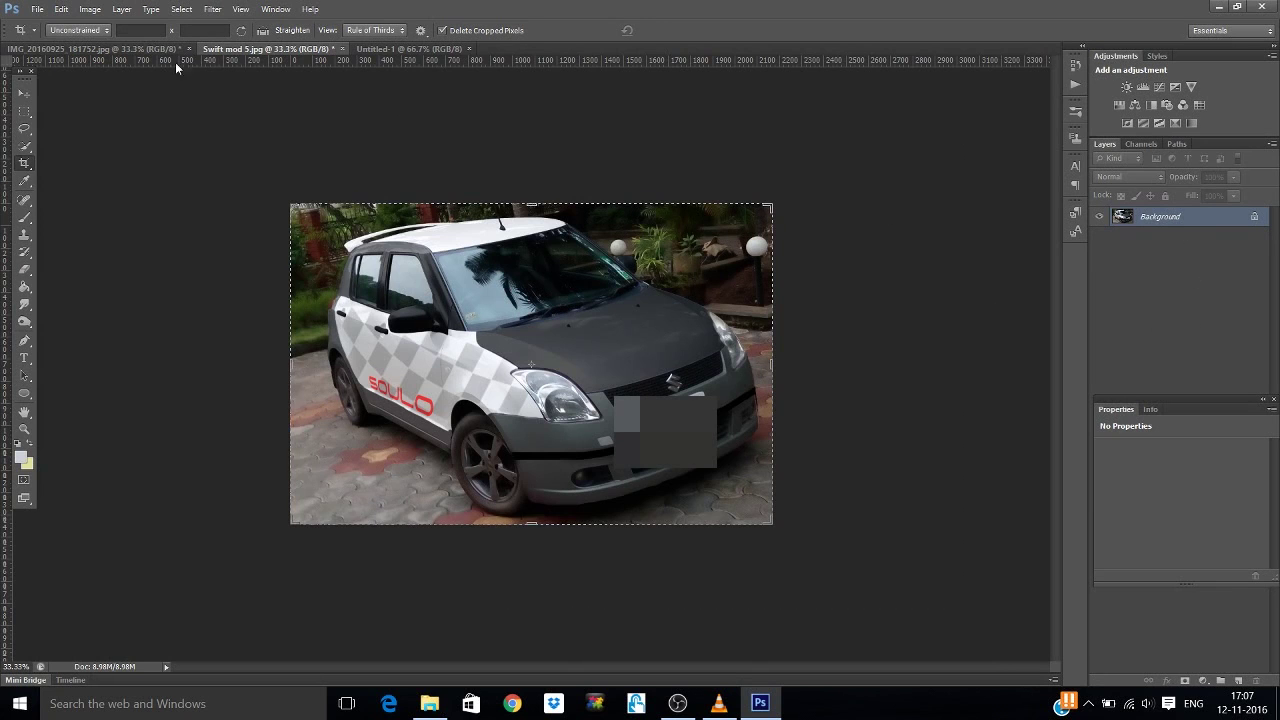
pyautogui.click(60, 49)
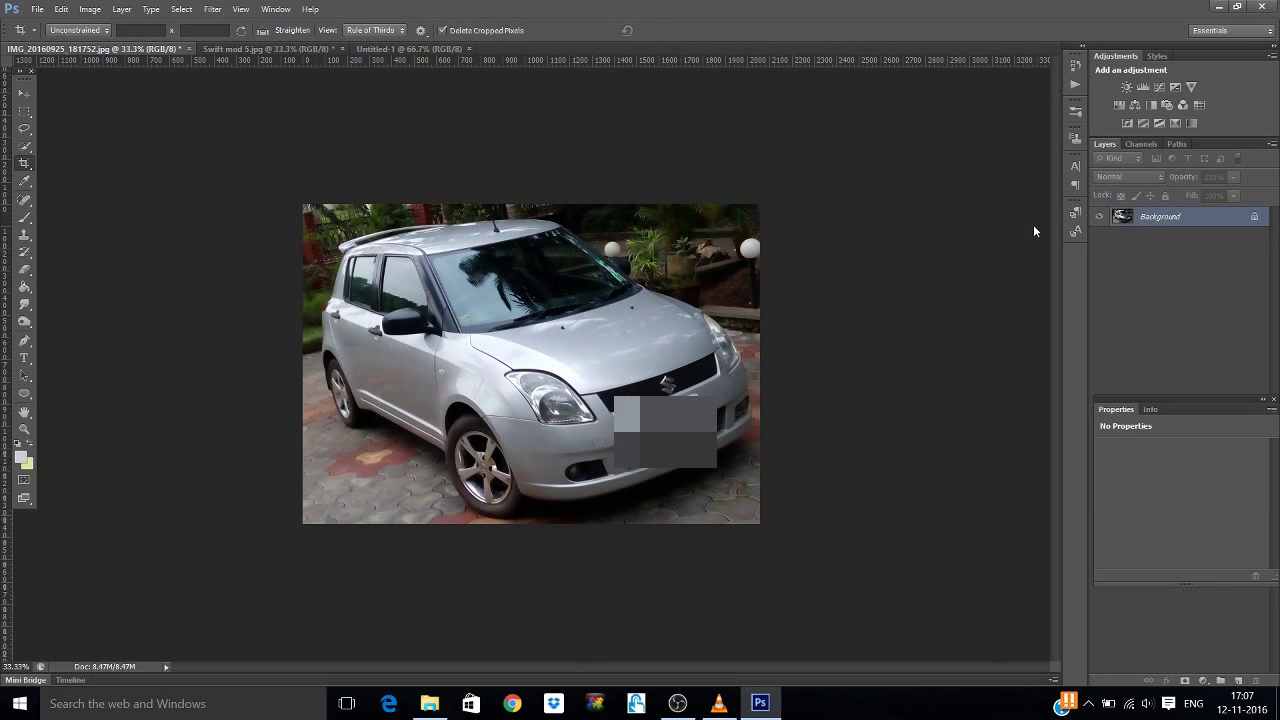
# Step: Duplicate the silver car's Background layer and drag the copy into Untitled-1
pyautogui.rightClick(1148, 228)
pyautogui.press('Escape')
pyautogui.click(24, 92)
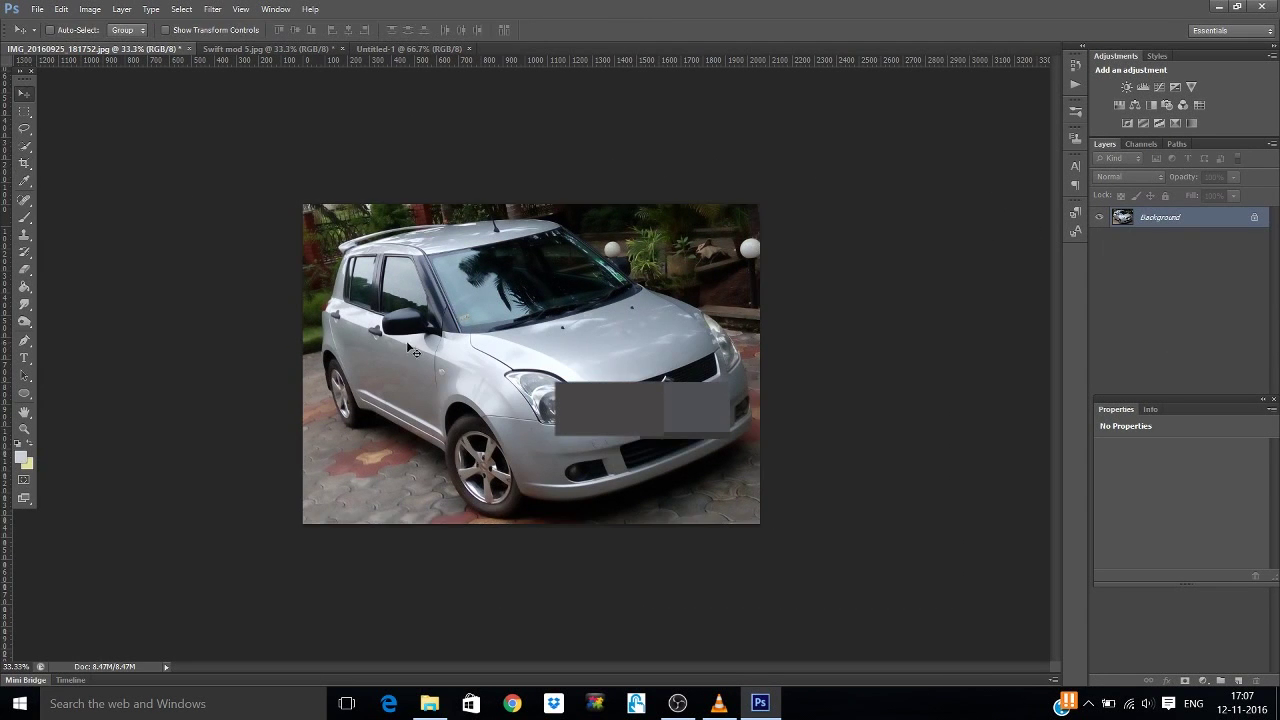
pyautogui.rightClick(1230, 218)
pyautogui.click(1190, 251)
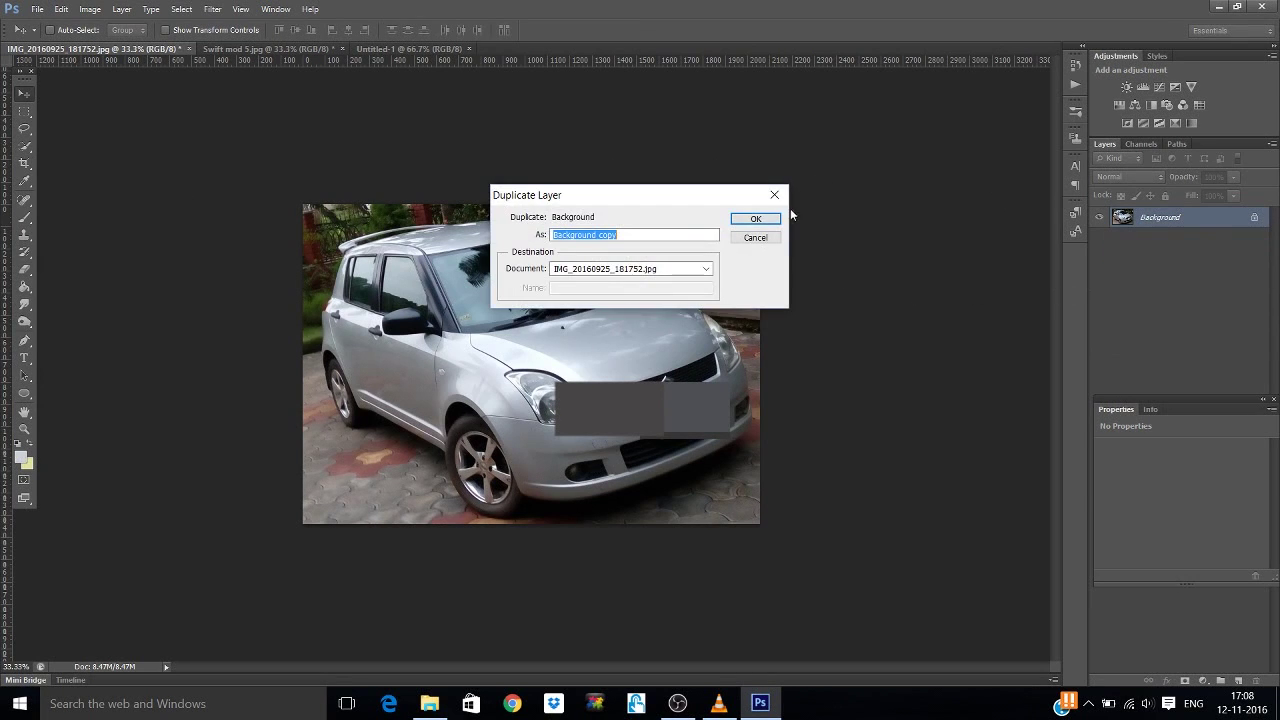
pyautogui.click(756, 218)
pyautogui.moveTo(420, 430); pyautogui.dragTo(487, 326)
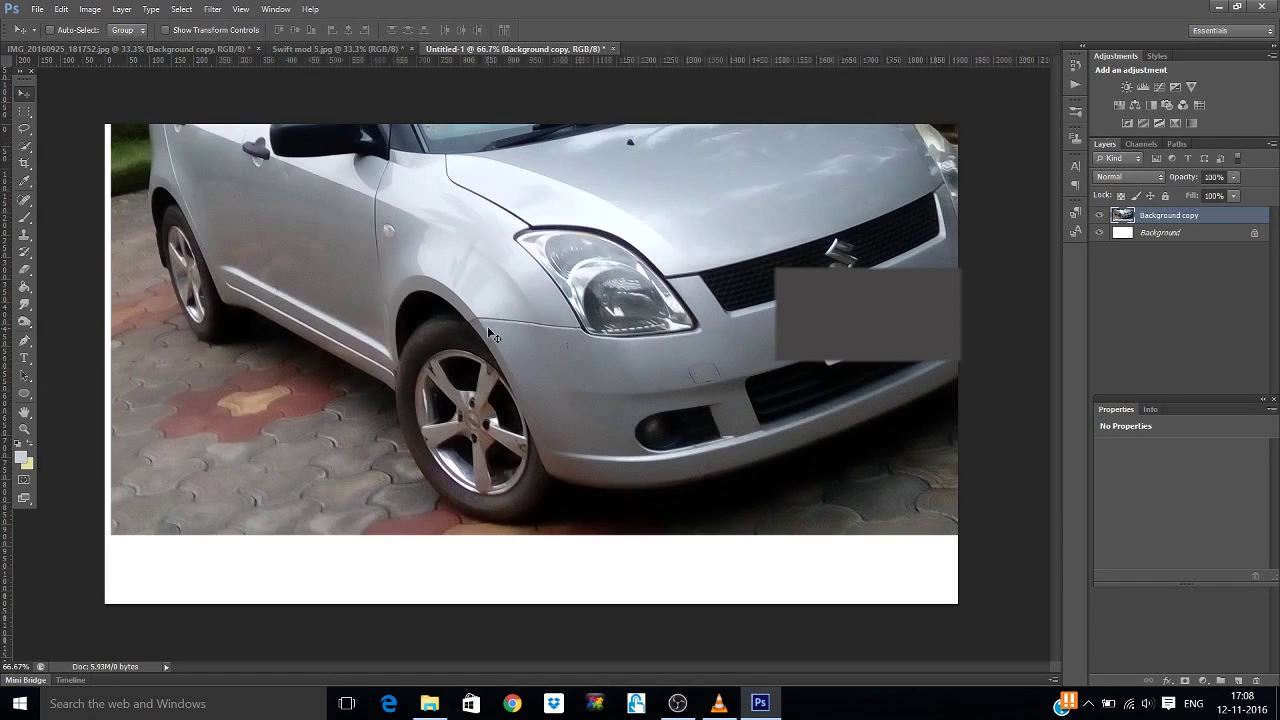
# Step: Duplicate the wrapped car's Background layer and drag that copy into Untitled-1
pyautogui.click(327, 50)
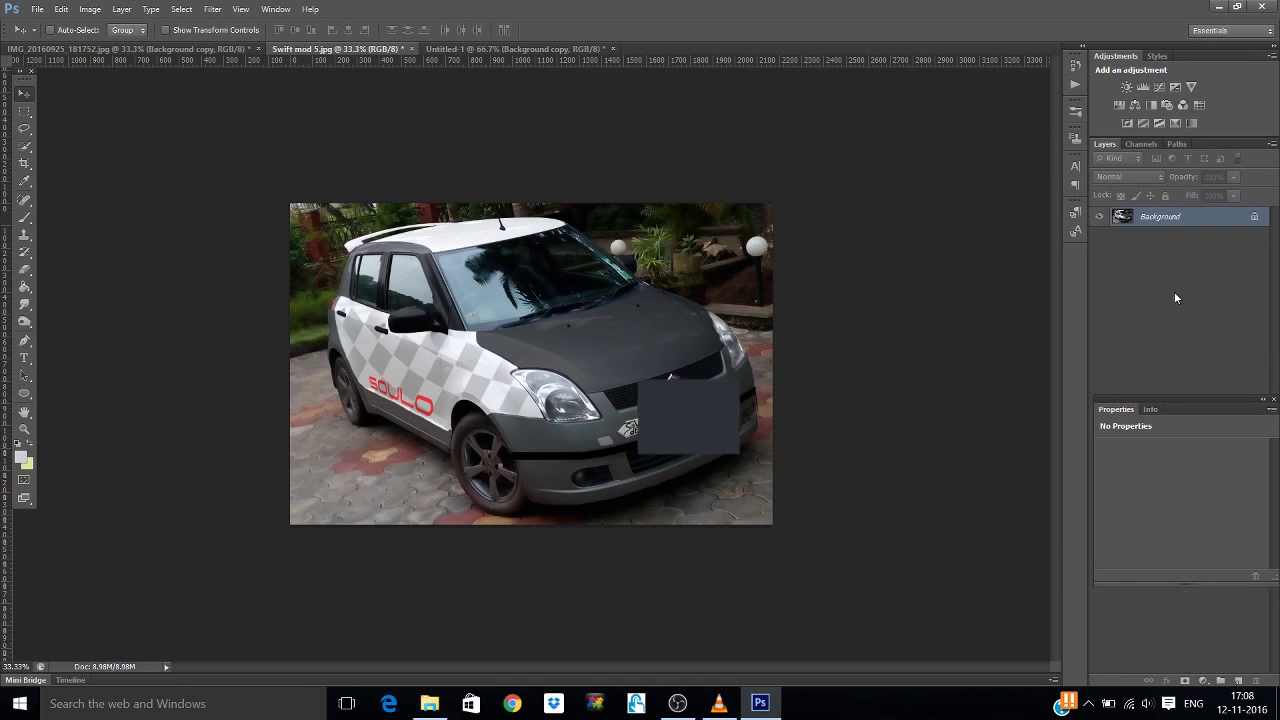
pyautogui.rightClick(1172, 222)
pyautogui.click(1168, 248)
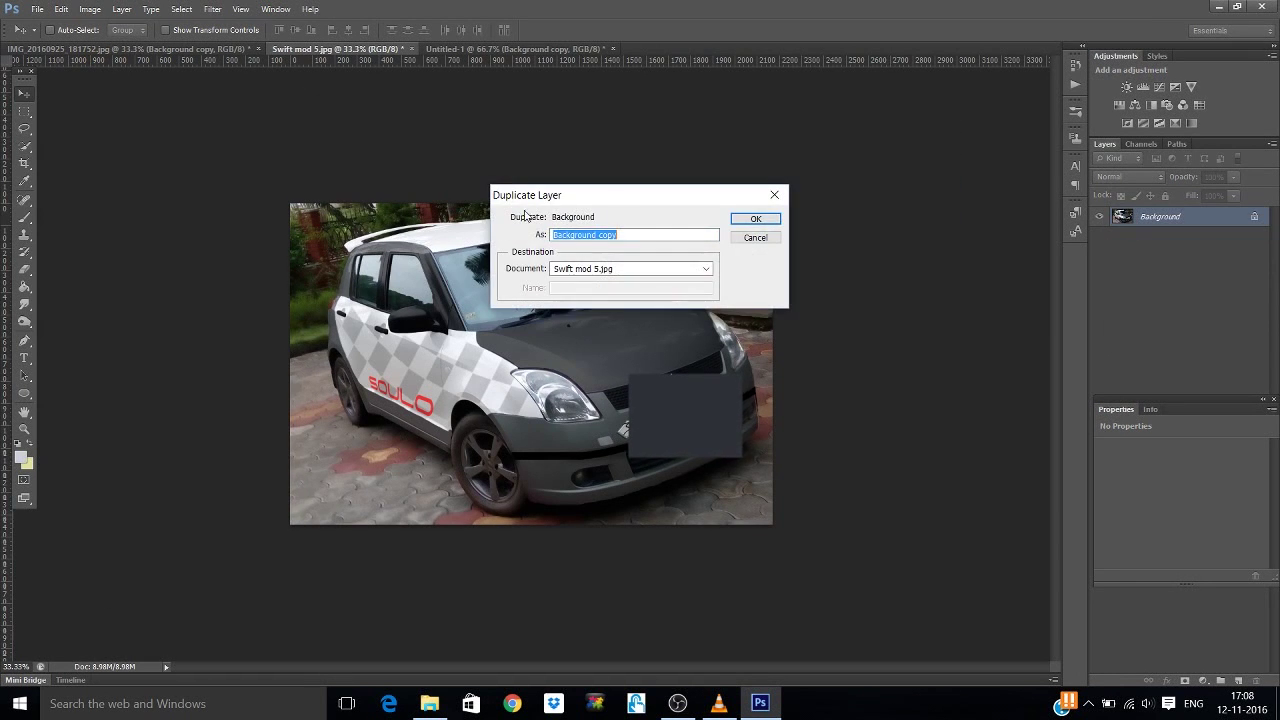
pyautogui.click(756, 218)
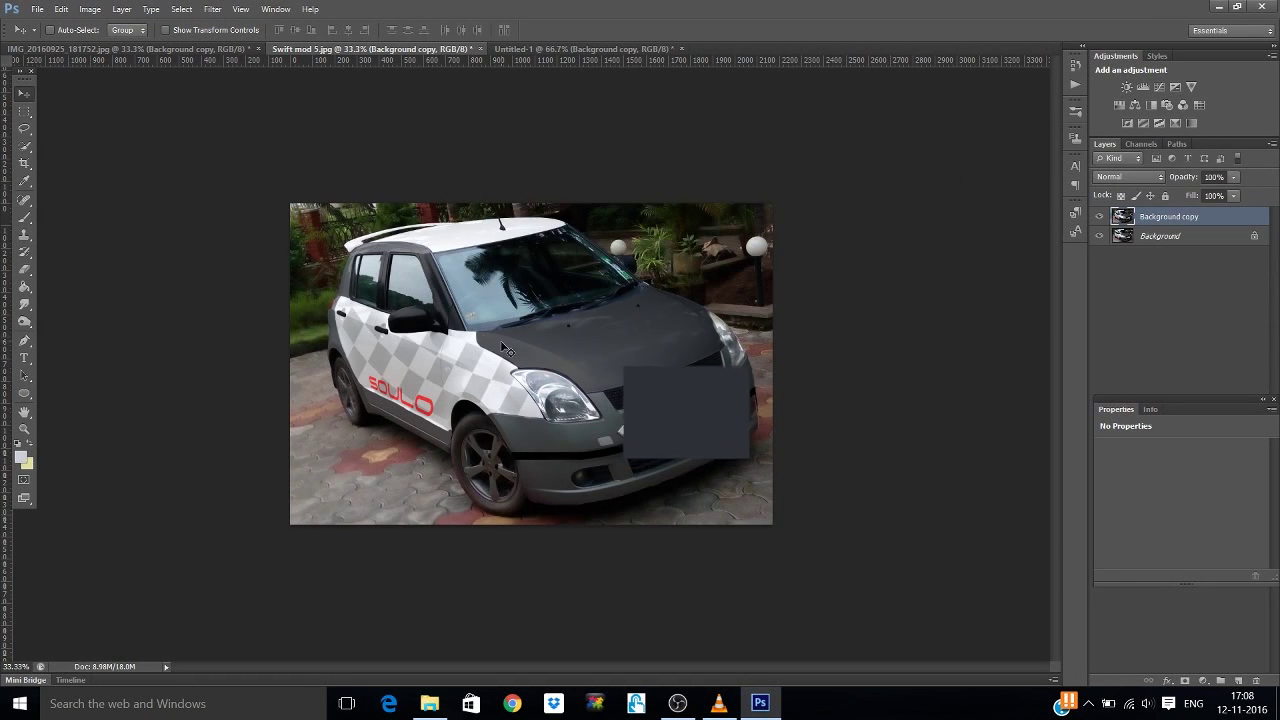
pyautogui.moveTo(505, 349); pyautogui.dragTo(522, 310)
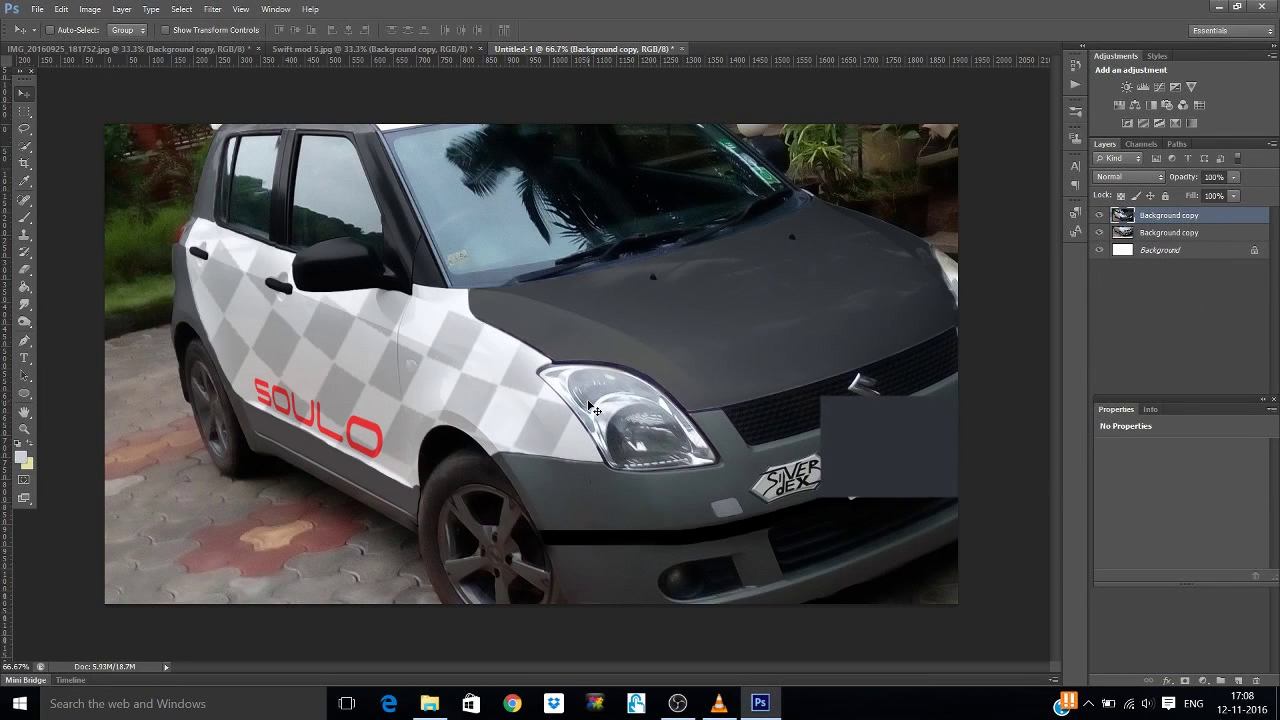
# Step: Scale the checkered car layer down to about half size
pyautogui.hotkey('ctrl', 't')
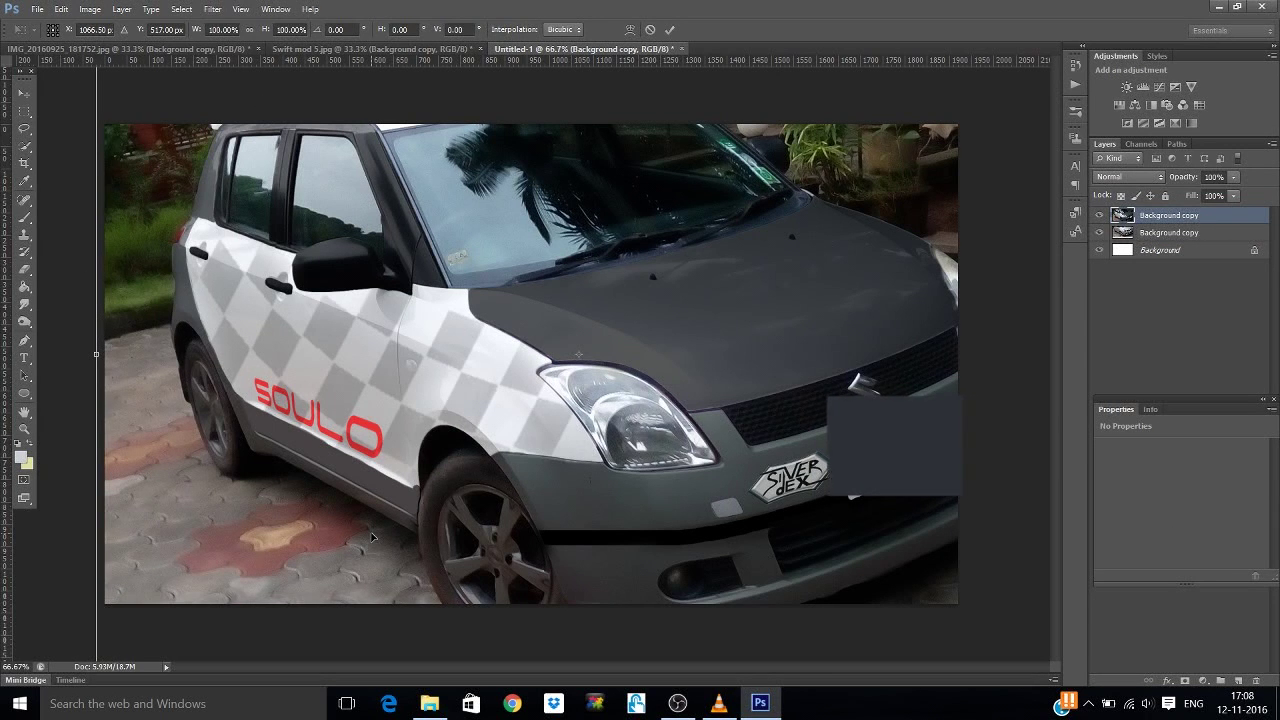
pyautogui.hotkey('ctrl', '0')
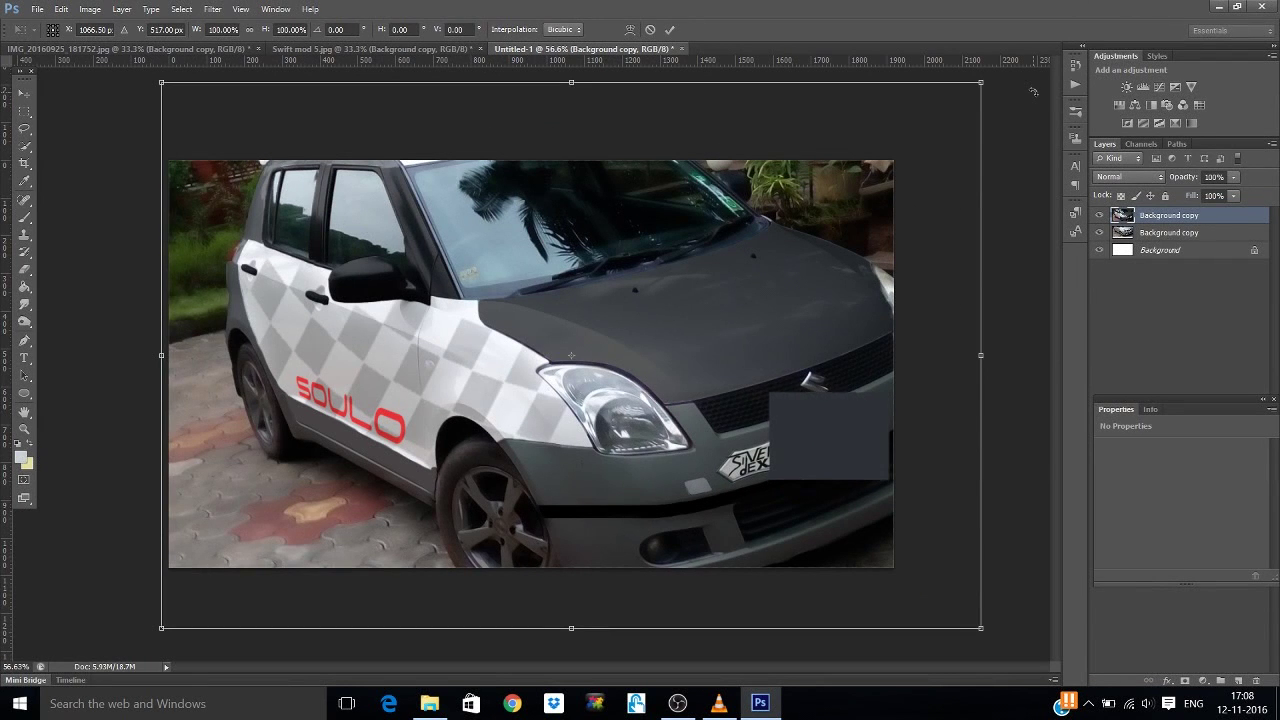
pyautogui.moveTo(980, 82); pyautogui.dragTo(766, 279)
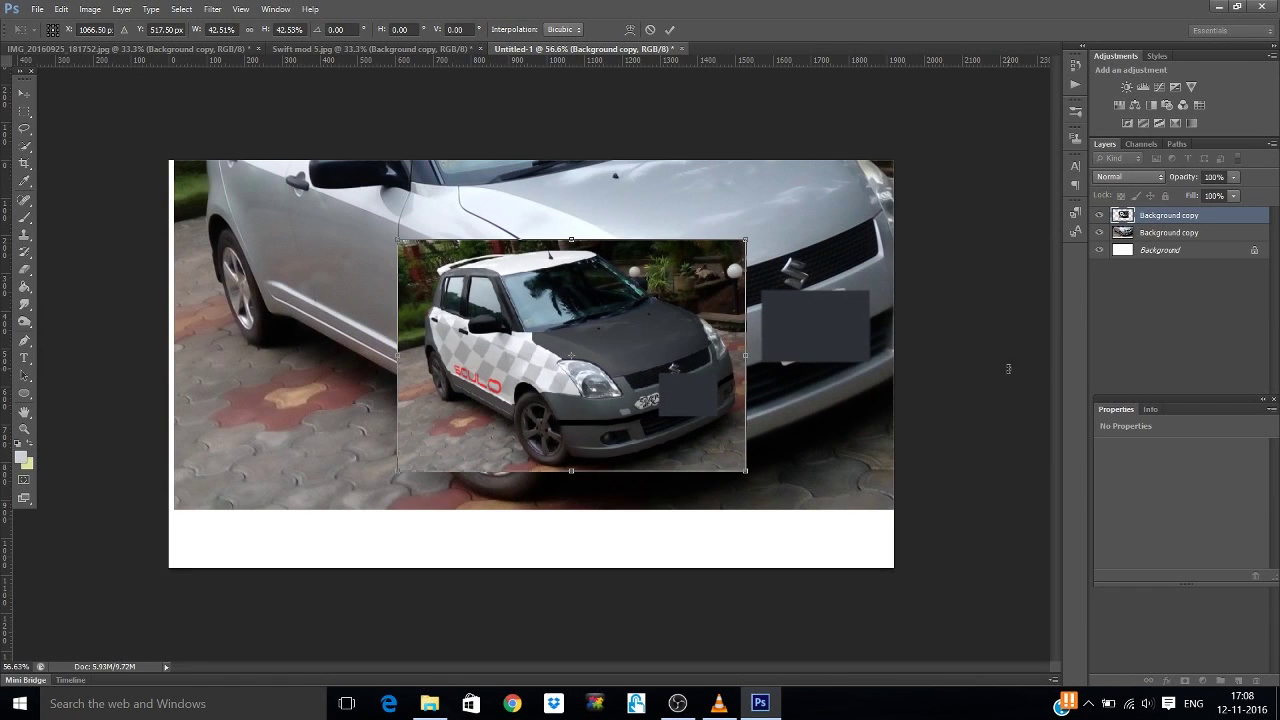
pyautogui.press('Return')
# Step: Scale the silver car to about half size and move it to the canvas's left side
pyautogui.click(1150, 233)
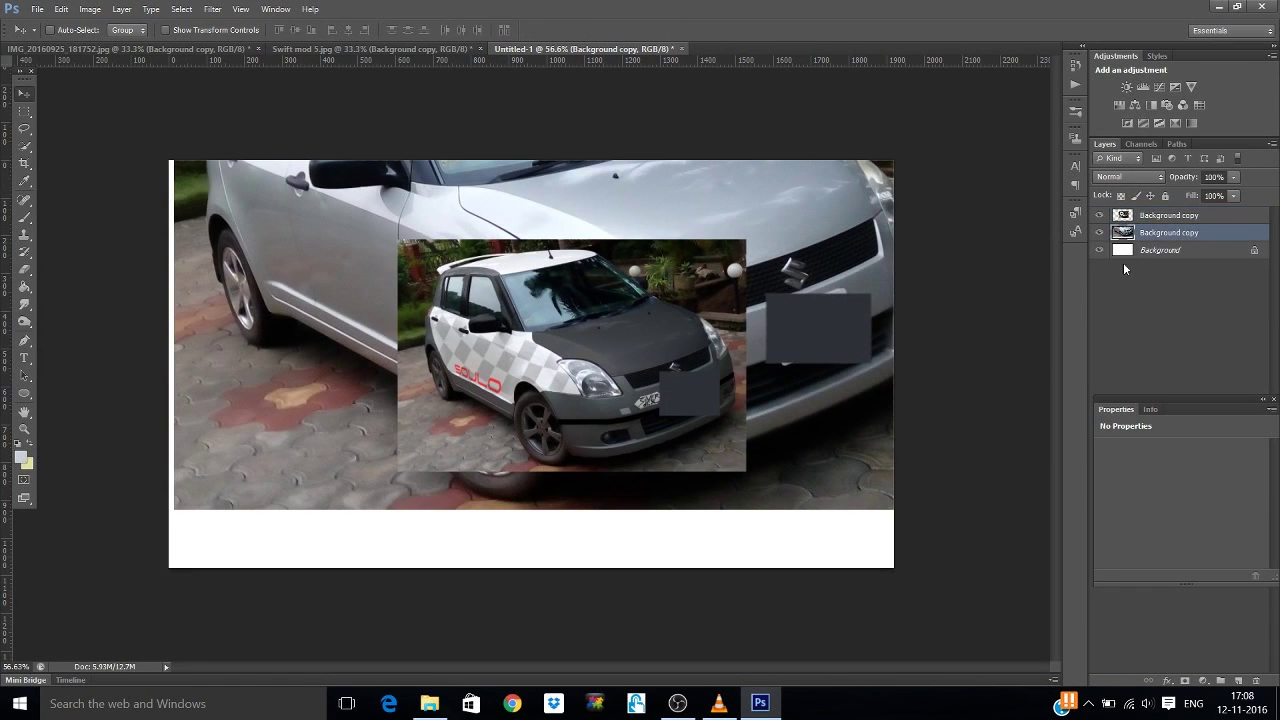
pyautogui.hotkey('ctrl', 't')
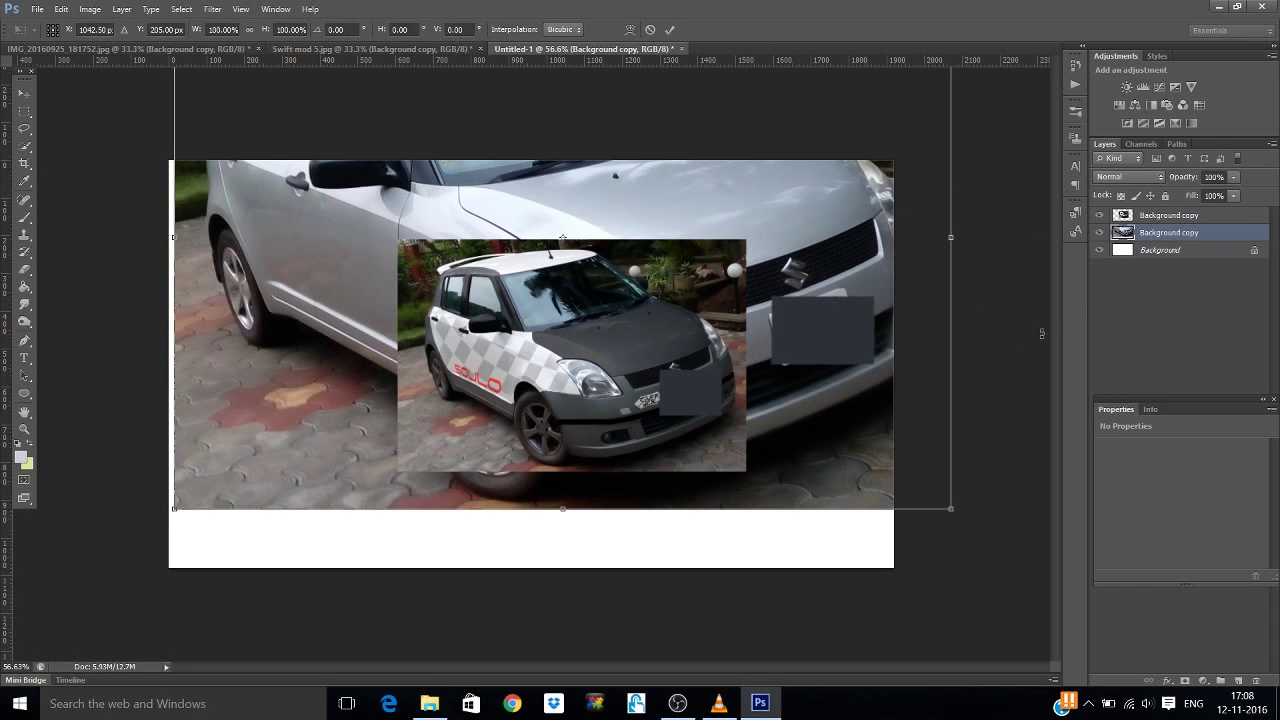
pyautogui.moveTo(955, 505); pyautogui.dragTo(700, 328)
pyautogui.moveTo(612, 199); pyautogui.dragTo(356, 302)
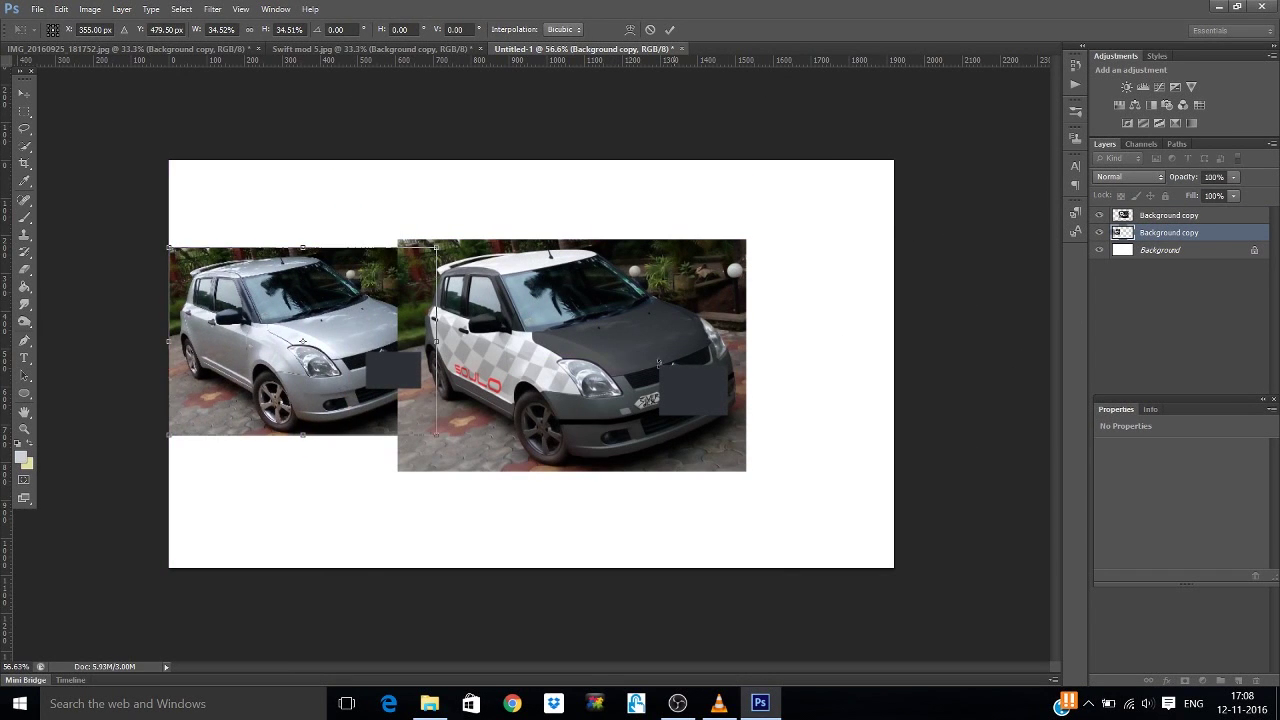
pyautogui.press('Return')
# Step: Shrink the checkered car to about 77% and place it on the canvas's right half
pyautogui.click(1190, 218)
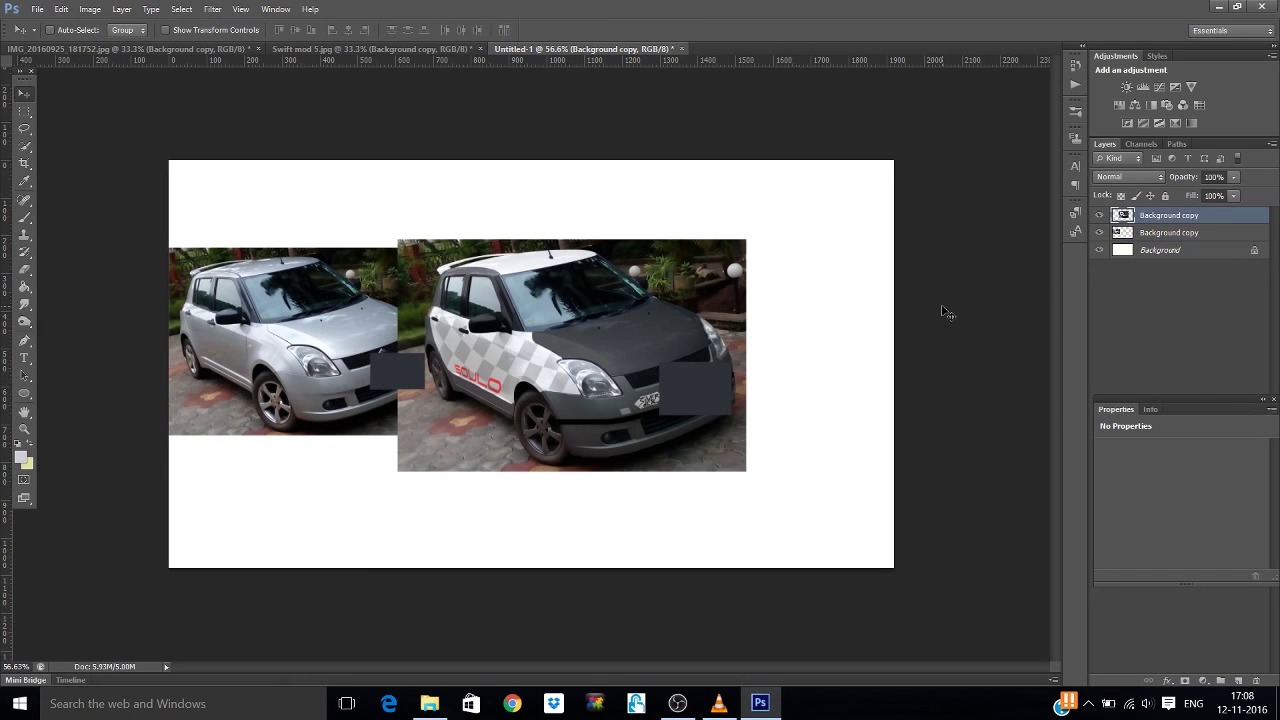
pyautogui.hotkey('ctrl', 't')
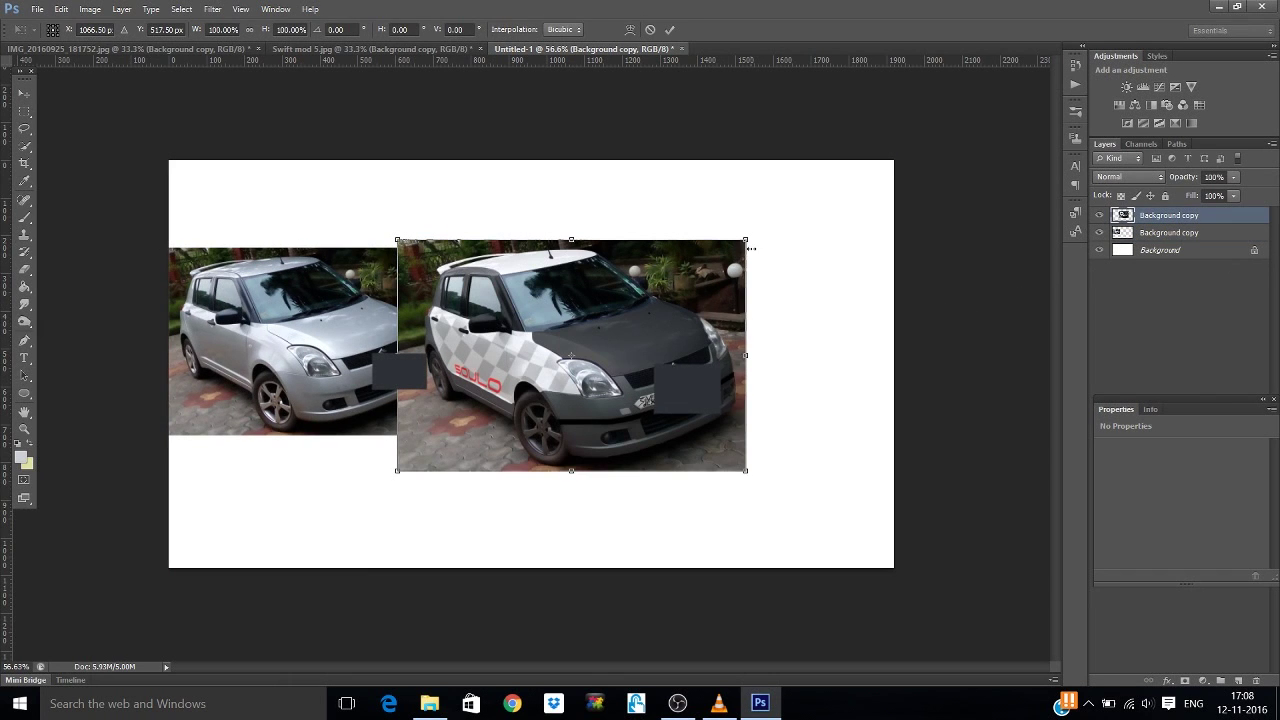
pyautogui.moveTo(750, 241); pyautogui.dragTo(708, 266)
pyautogui.moveTo(572, 344); pyautogui.dragTo(391, 342)
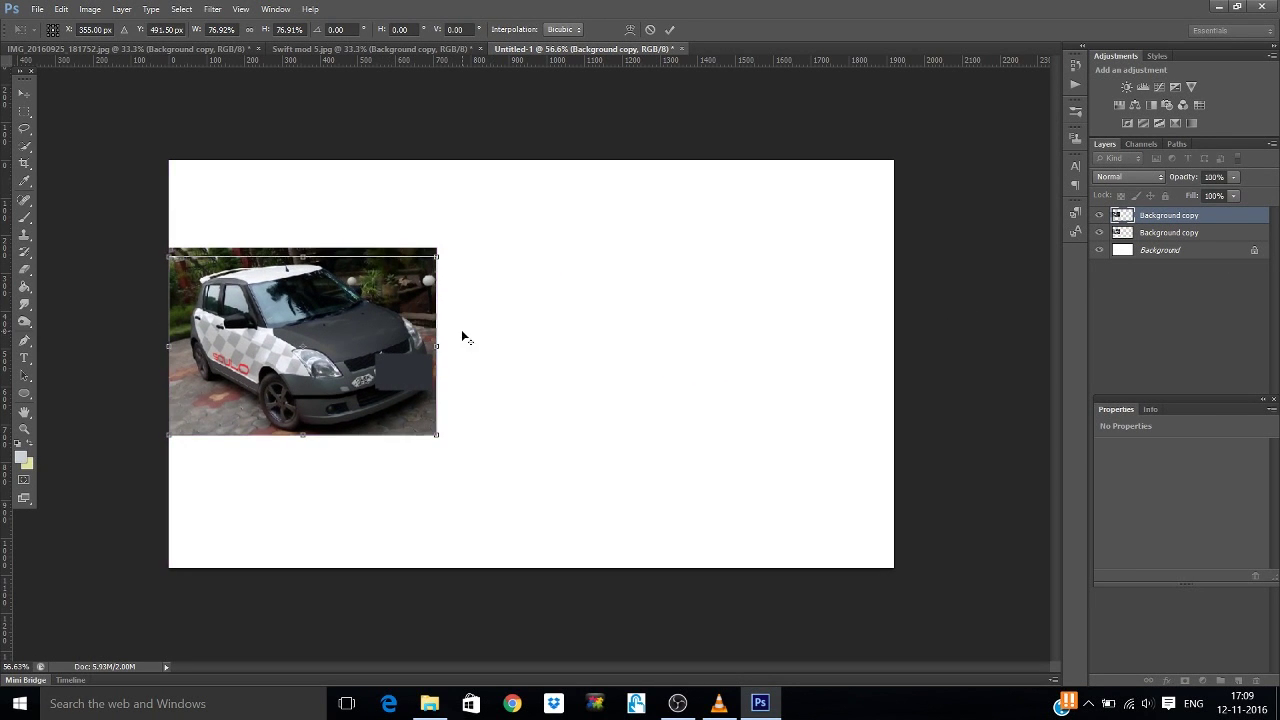
pyautogui.moveTo(435, 257); pyautogui.dragTo(440, 254)
pyautogui.moveTo(377, 332); pyautogui.dragTo(747, 320)
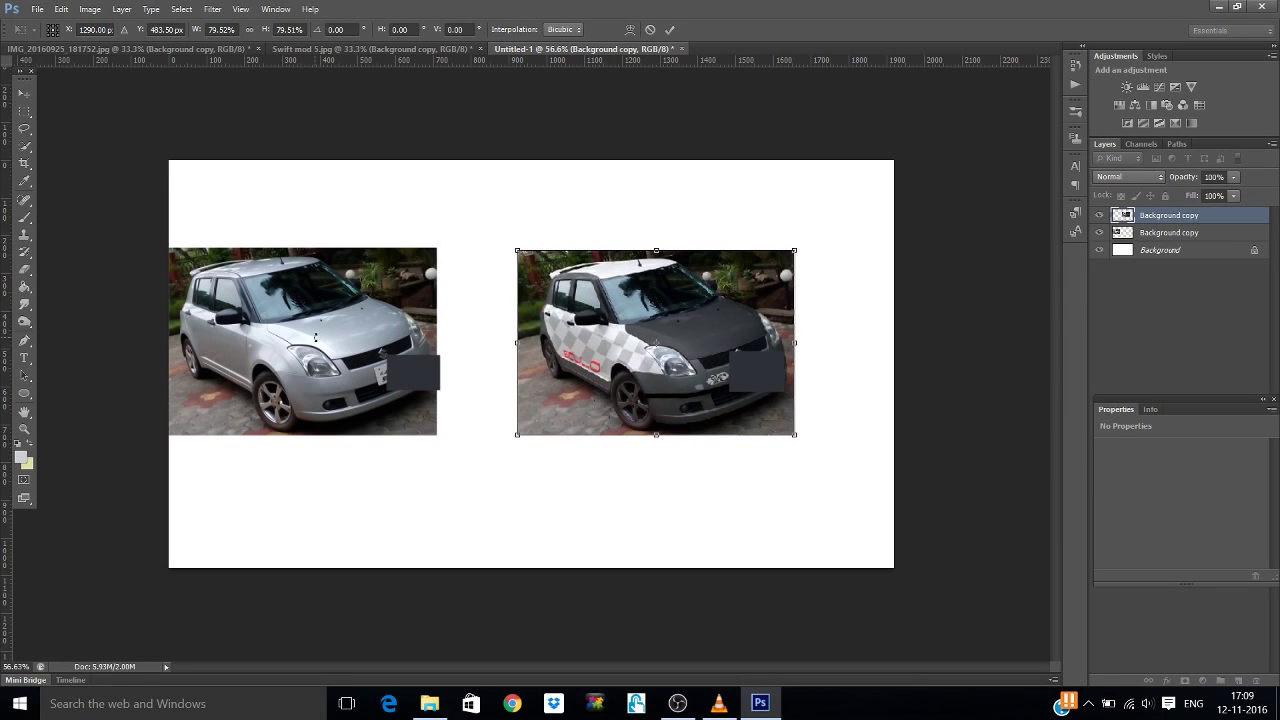
pyautogui.click(24, 92)
pyautogui.click(568, 265)
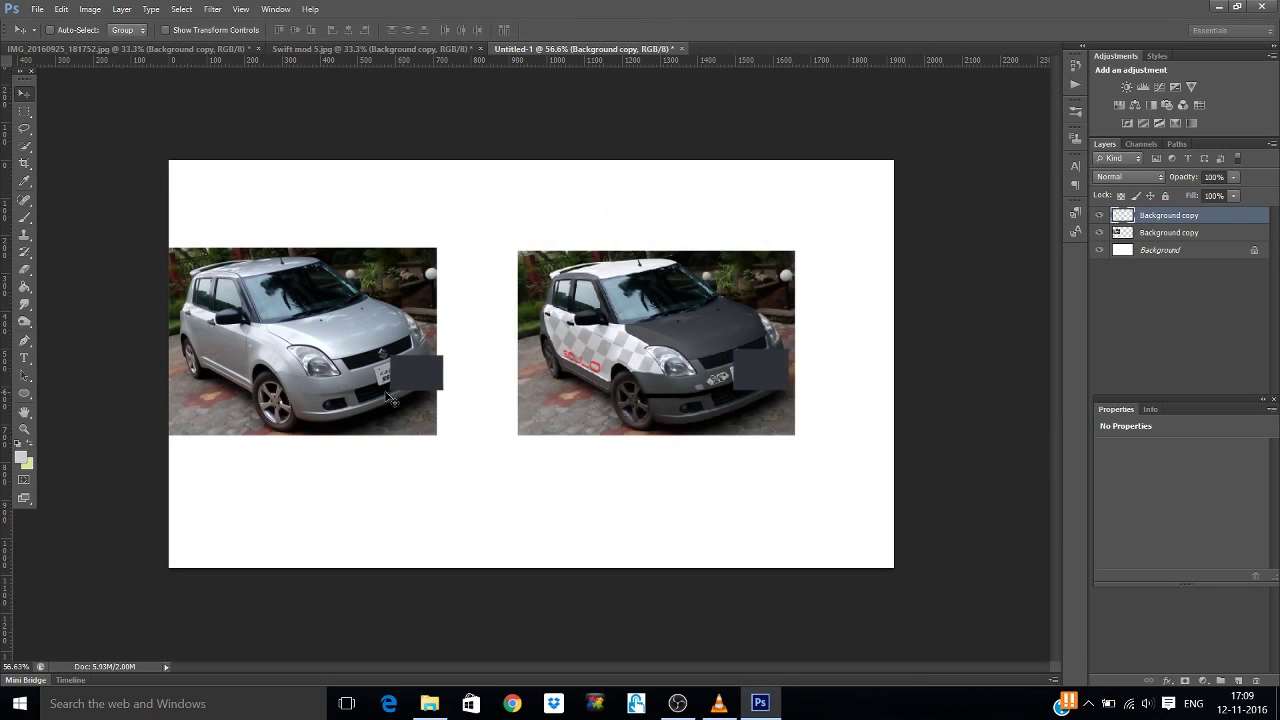
# Step: Drag the silver and checkered cars into a level side-by-side row across the canvas middle
pyautogui.moveTo(345, 356); pyautogui.dragTo(406, 358)
pyautogui.click(1196, 234)
pyautogui.moveTo(337, 379); pyautogui.dragTo(275, 288)
pyautogui.moveTo(828, 465); pyautogui.dragTo(334, 455)
pyautogui.click(1168, 215)
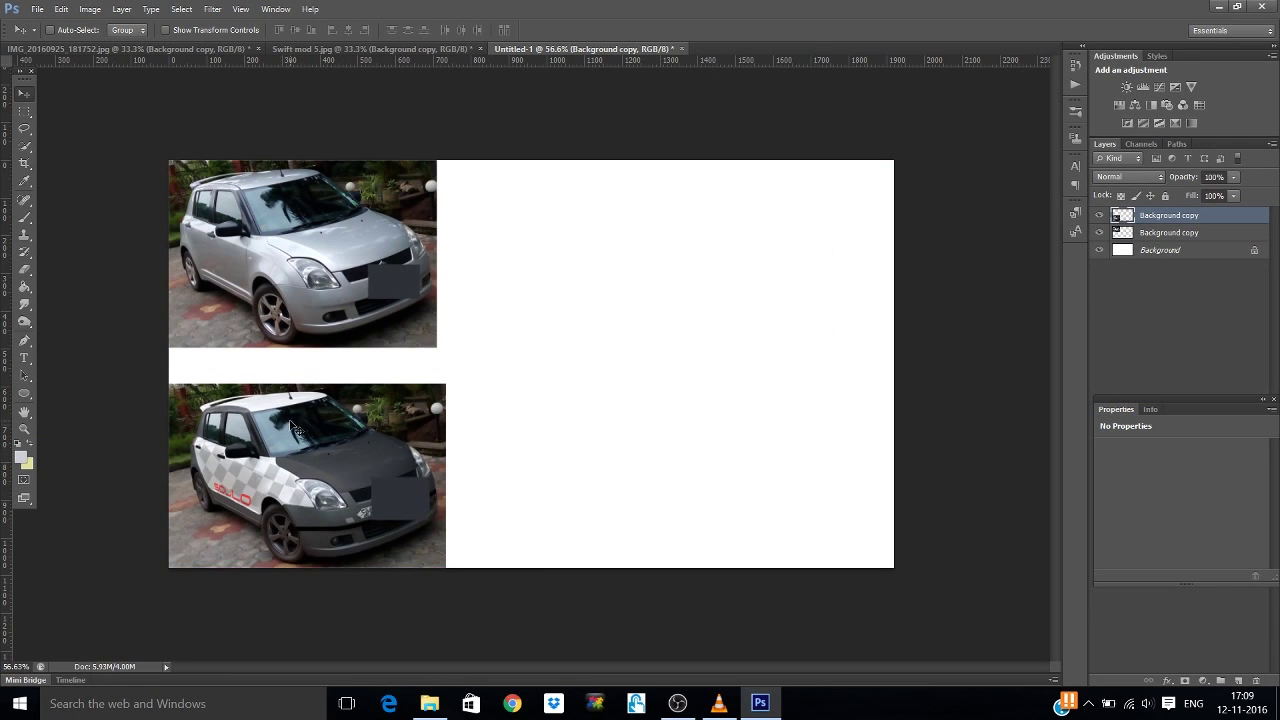
pyautogui.moveTo(292, 428); pyautogui.dragTo(641, 299)
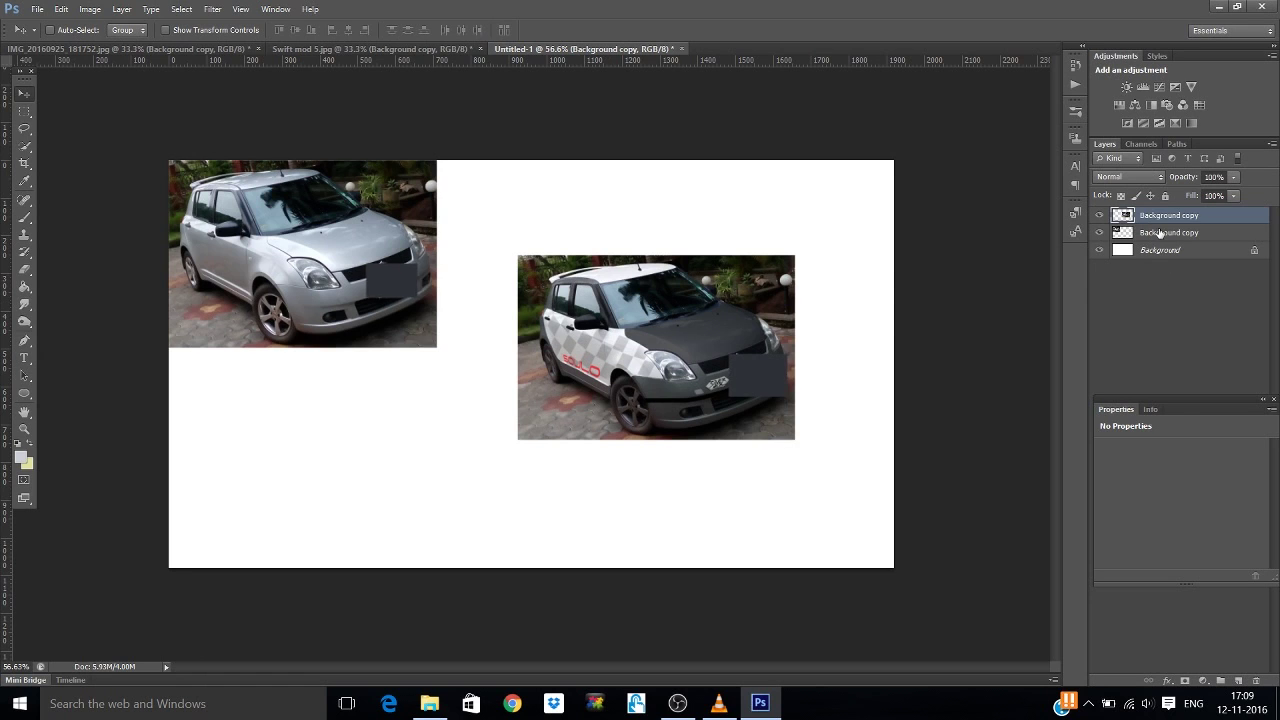
pyautogui.click(1160, 232)
pyautogui.moveTo(353, 236); pyautogui.dragTo(405, 337)
pyautogui.moveTo(584, 318); pyautogui.dragTo(625, 345)
pyautogui.click(1176, 219)
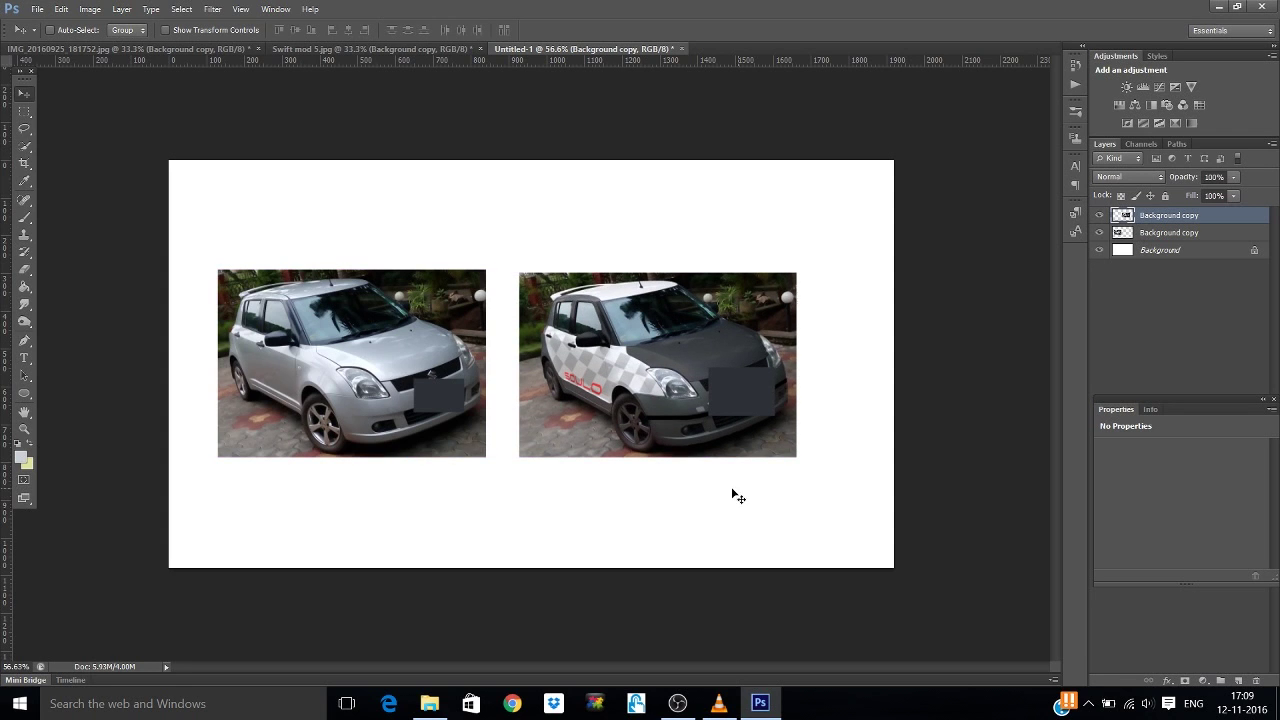
# Step: Add a new layer and type the text PHOTOSHOP above the cars
pyautogui.click(1239, 681)
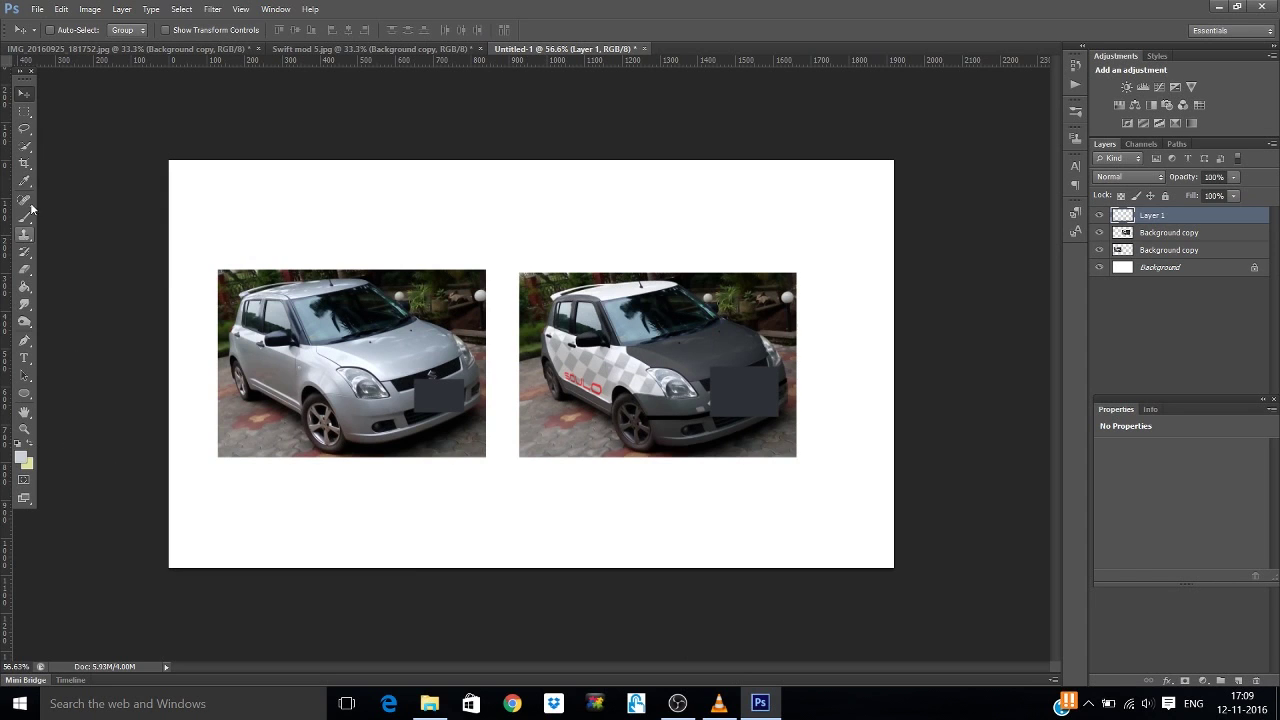
pyautogui.click(24, 357)
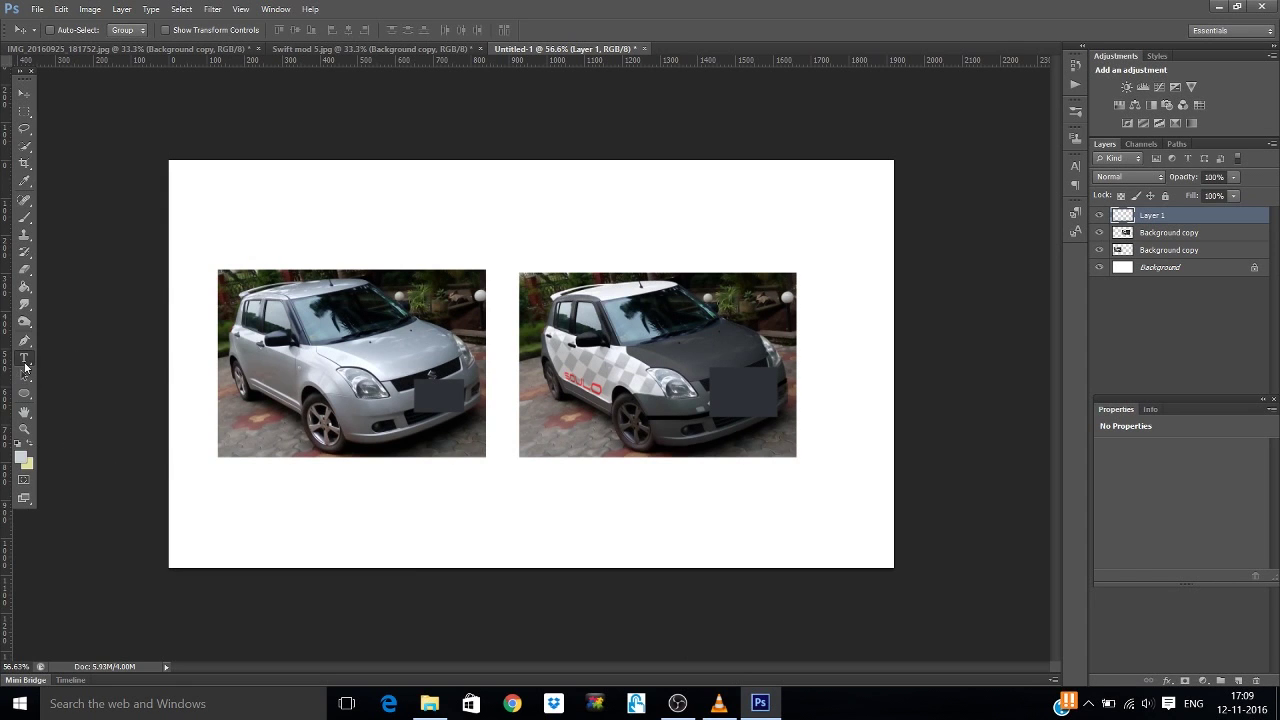
pyautogui.click(408, 201)
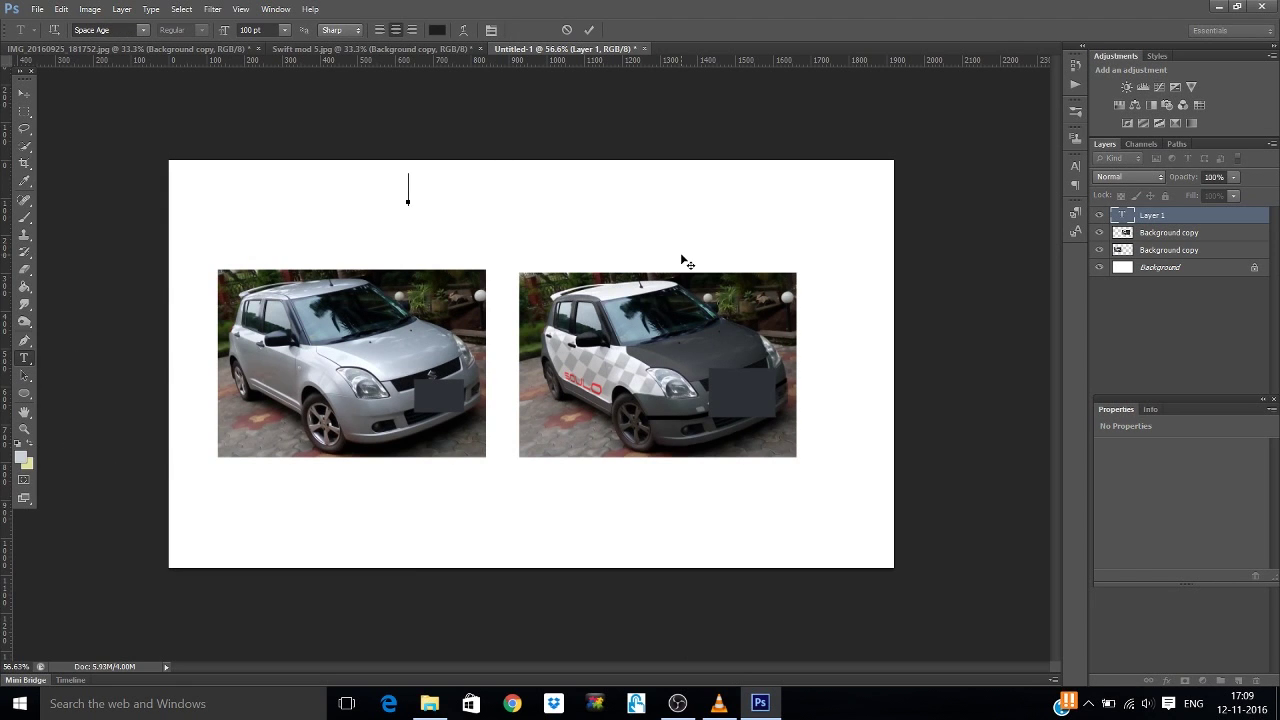
pyautogui.write('PHOTO')
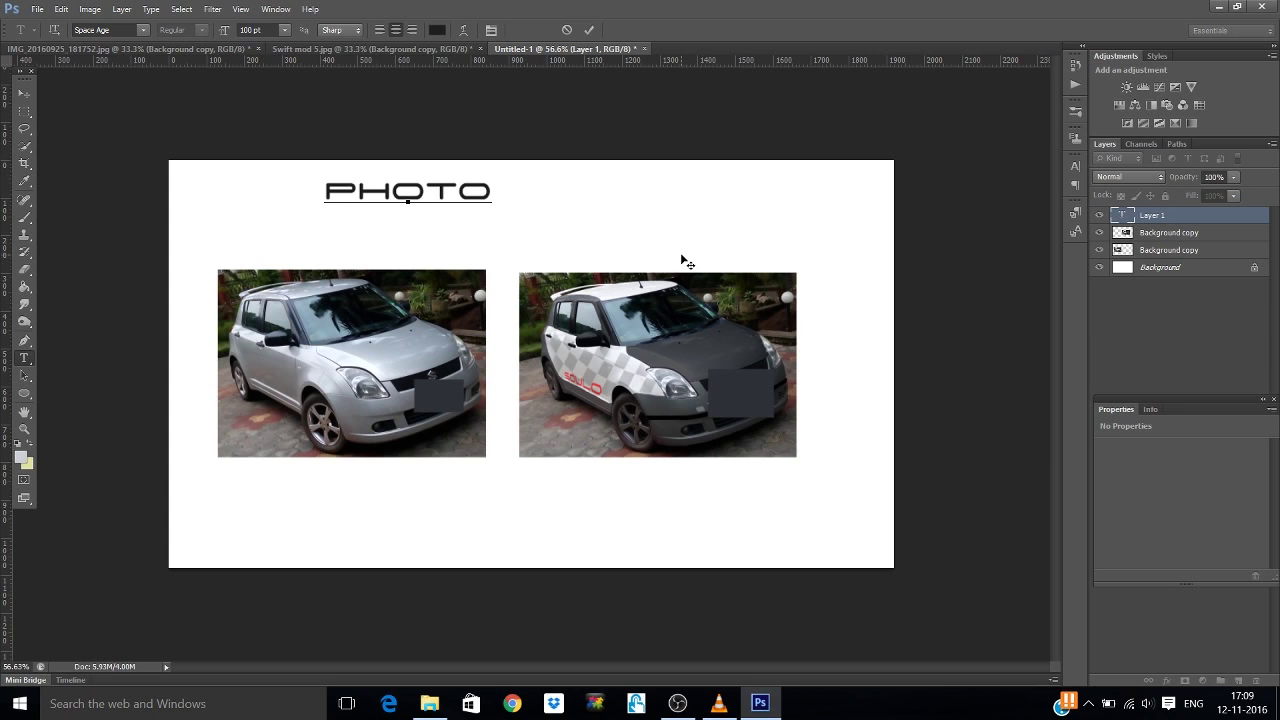
pyautogui.write('SH')
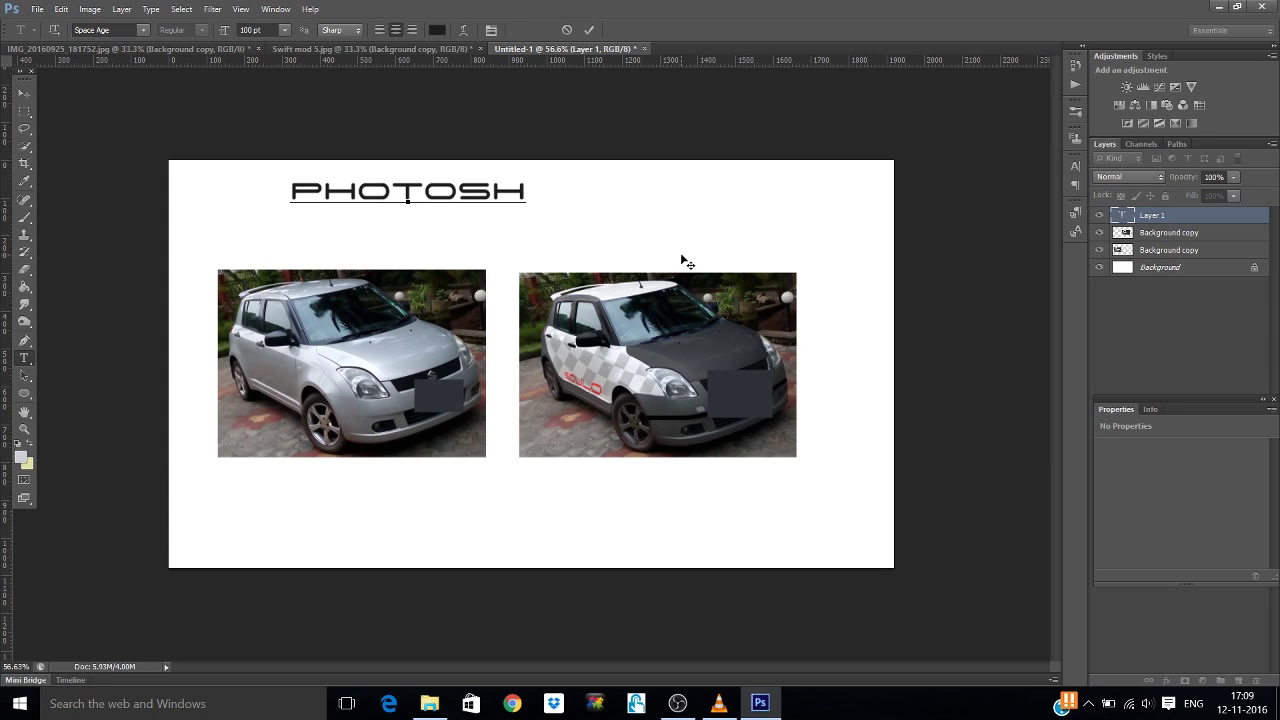
pyautogui.write('OP')
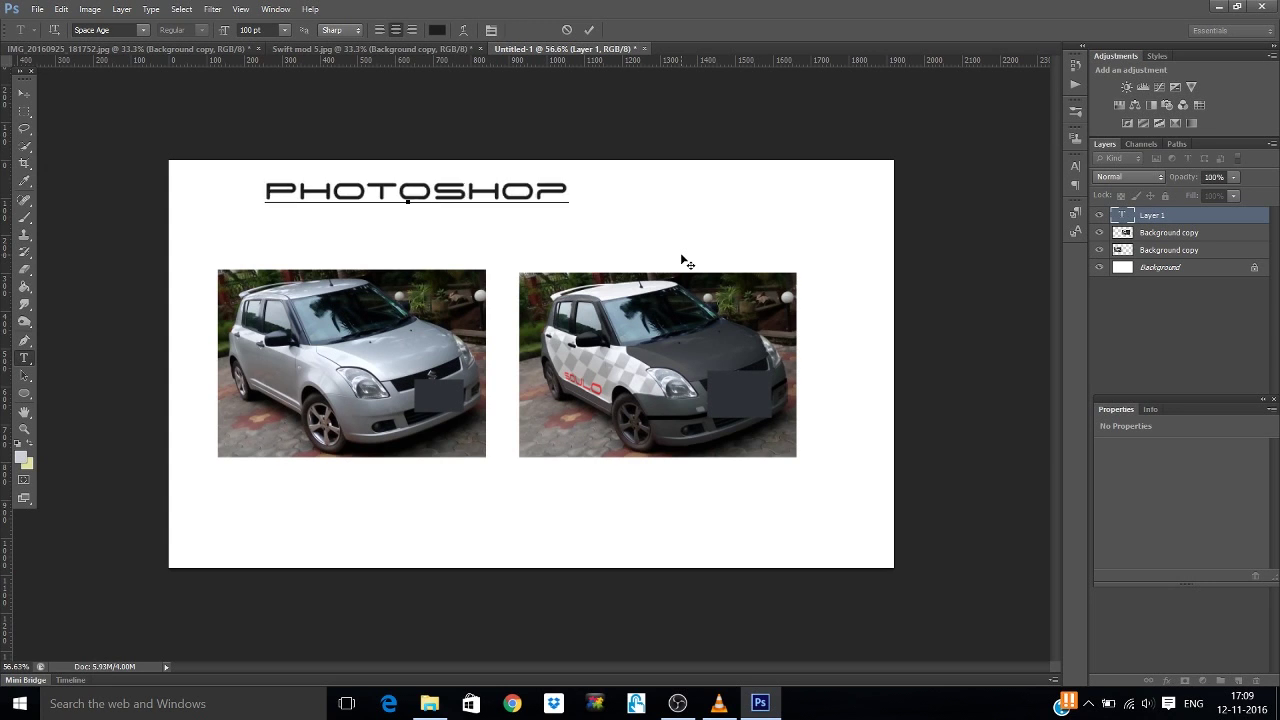
pyautogui.click(24, 92)
# Step: Enlarge the PHOTOSHOP title to about 158% and centre it above the cars
pyautogui.moveTo(440, 198); pyautogui.dragTo(503, 230)
pyautogui.hotkey('ctrl', 't')
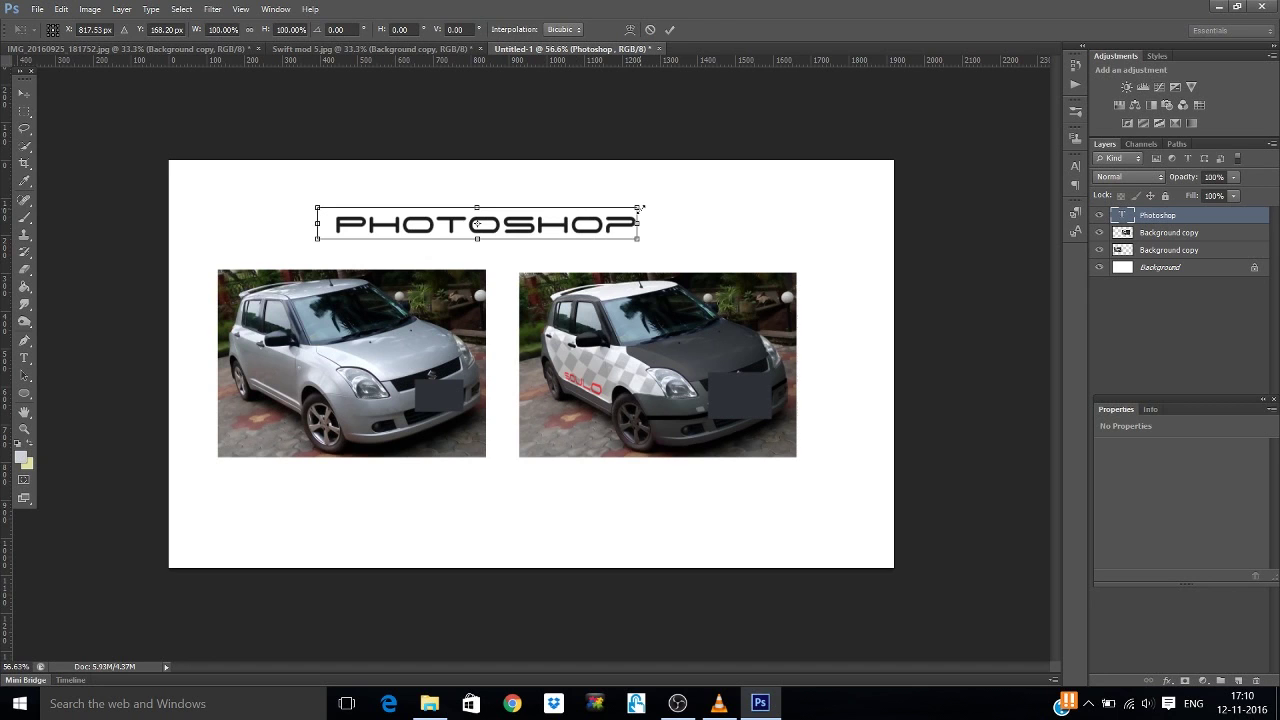
pyautogui.moveTo(641, 208); pyautogui.dragTo(731, 140)
pyautogui.moveTo(571, 229); pyautogui.dragTo(601, 222)
pyautogui.press('Return')
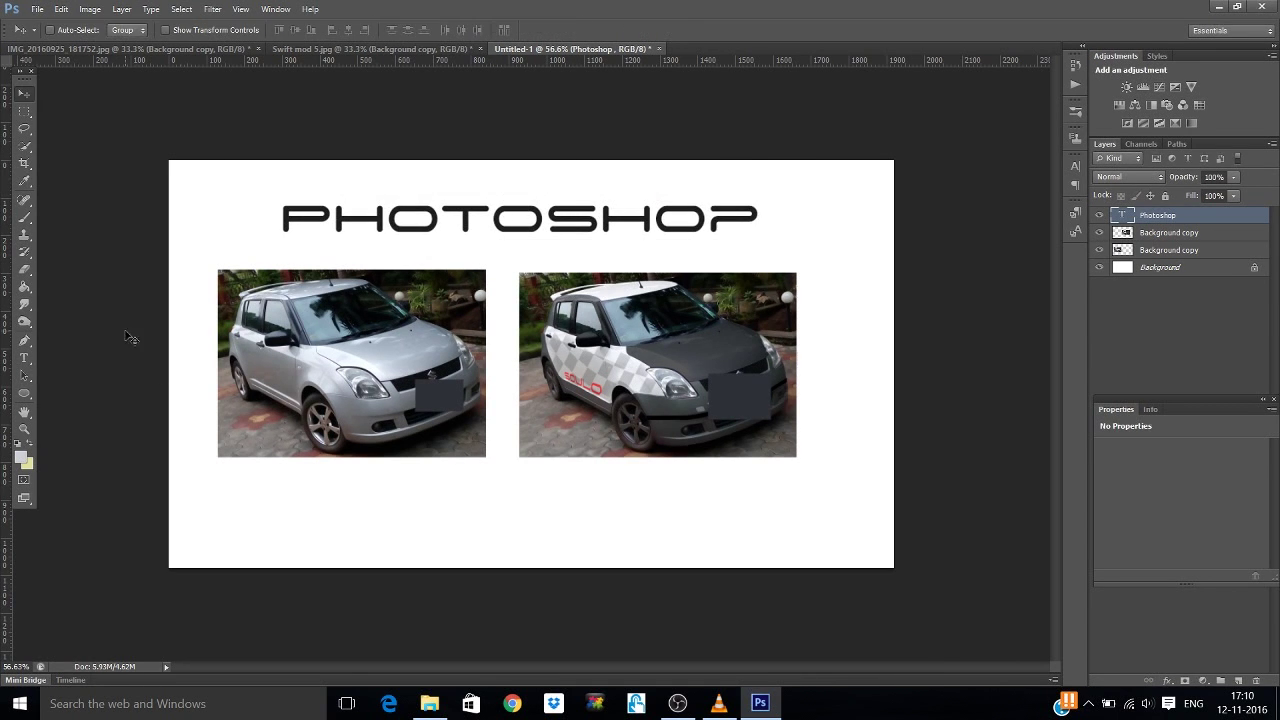
# Step: Add a new layer and type 'TUTORIAL' below the silver car
pyautogui.click(1239, 680)
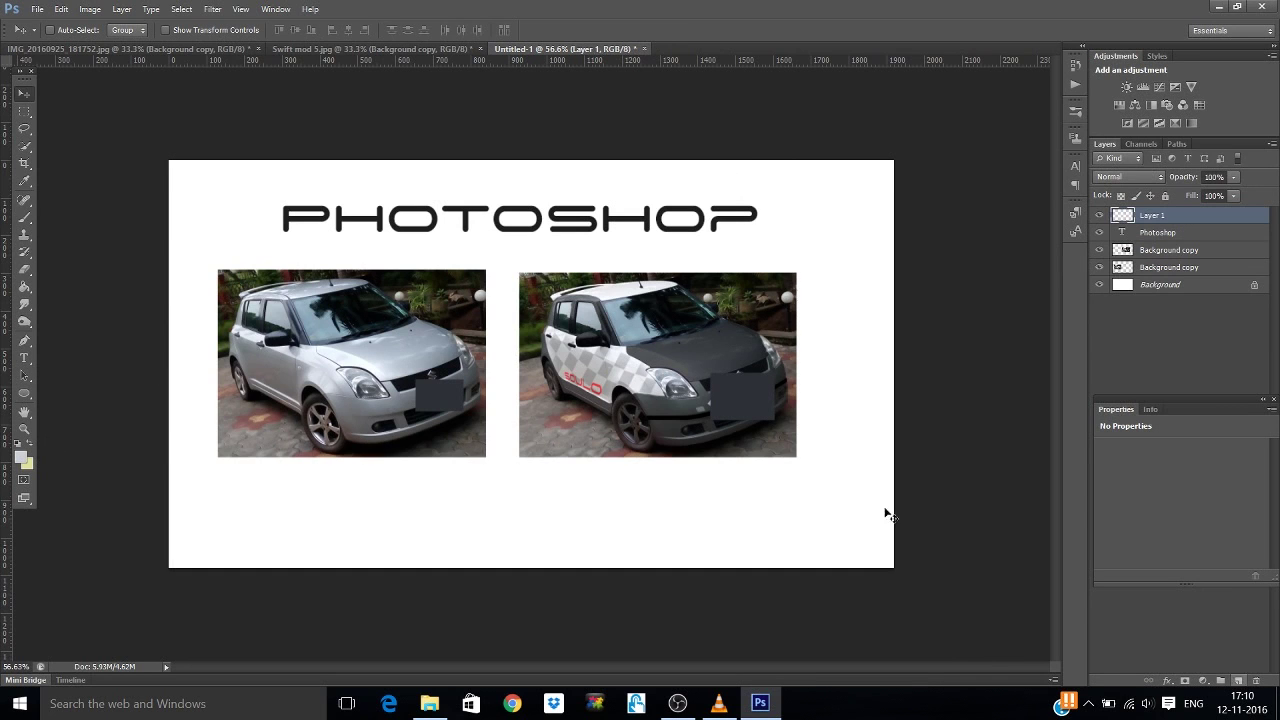
pyautogui.click(24, 358)
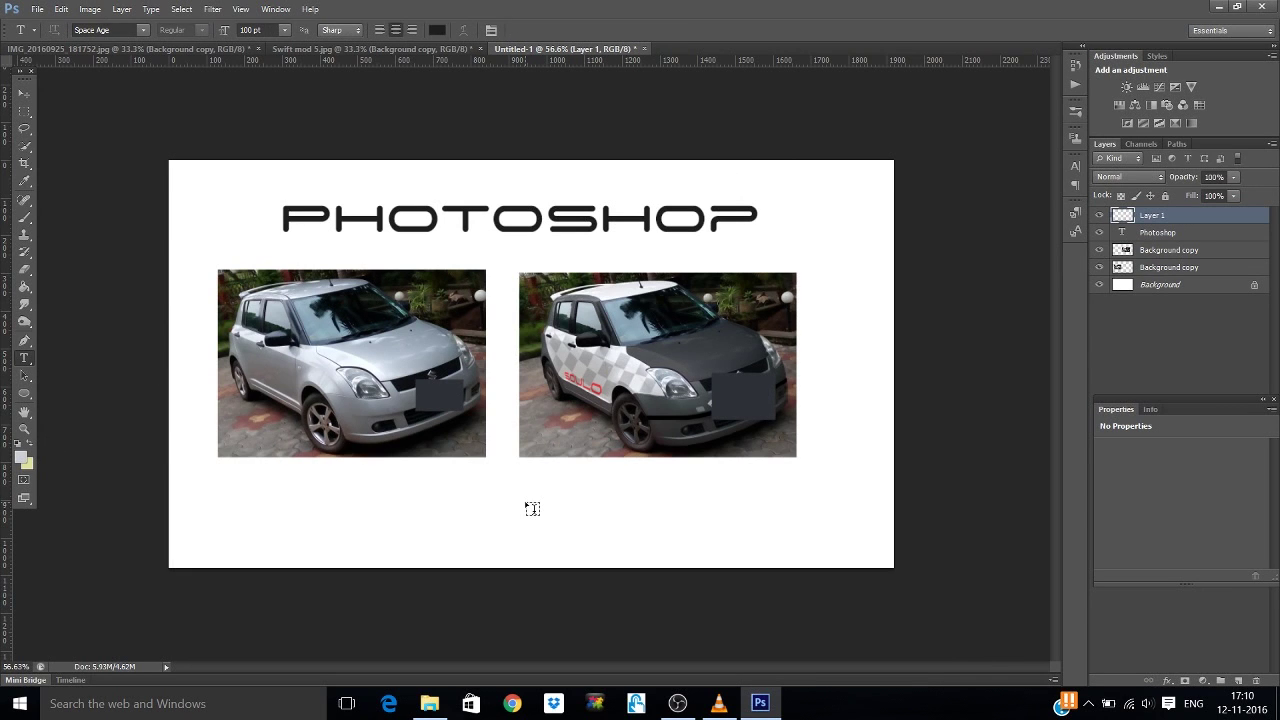
pyautogui.click(532, 509)
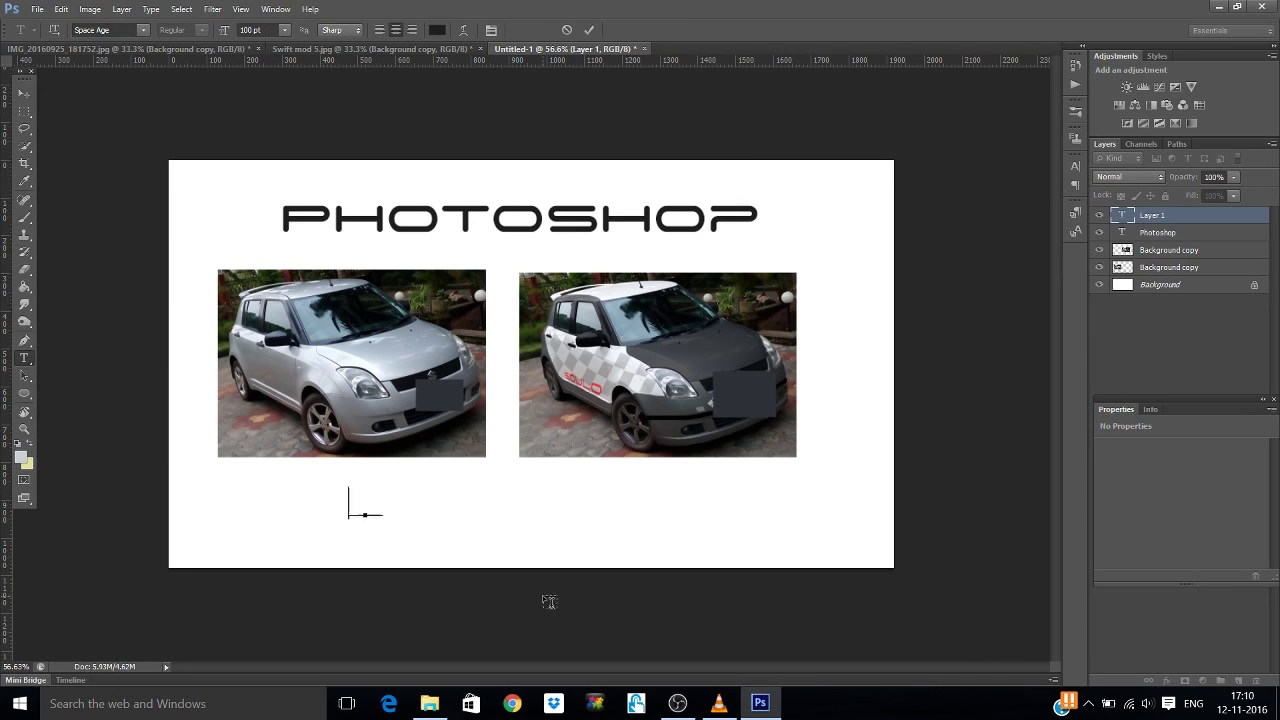
pyautogui.write('TUTORIA')
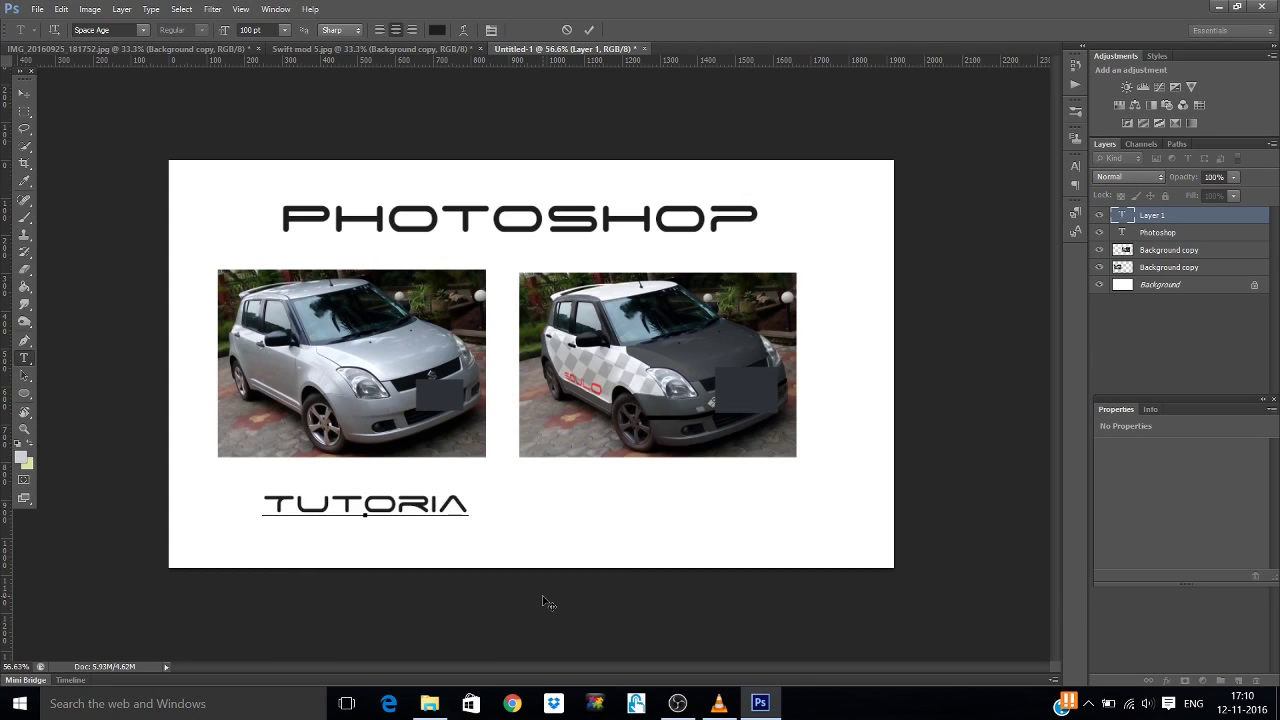
pyautogui.write('L')
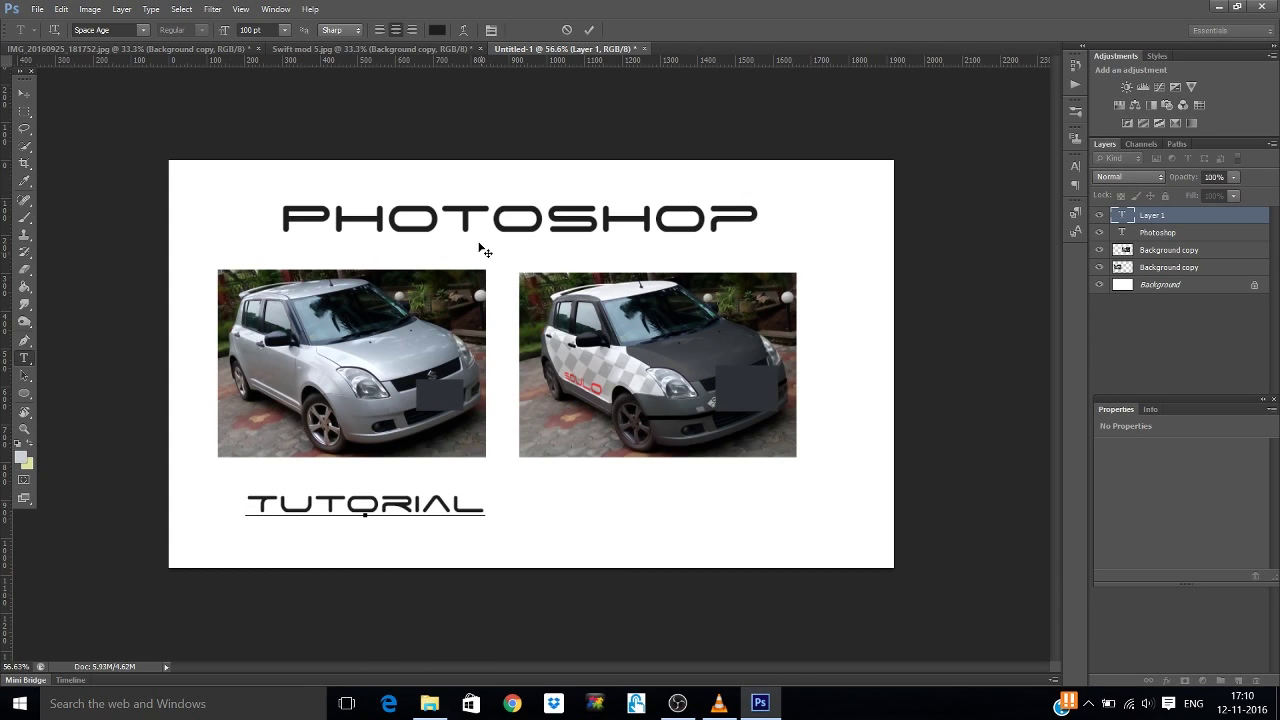
pyautogui.click(24, 92)
# Step: Scale the TUTORIAL text to about 137% and centre it below the car photos
pyautogui.hotkey('ctrl', 't')
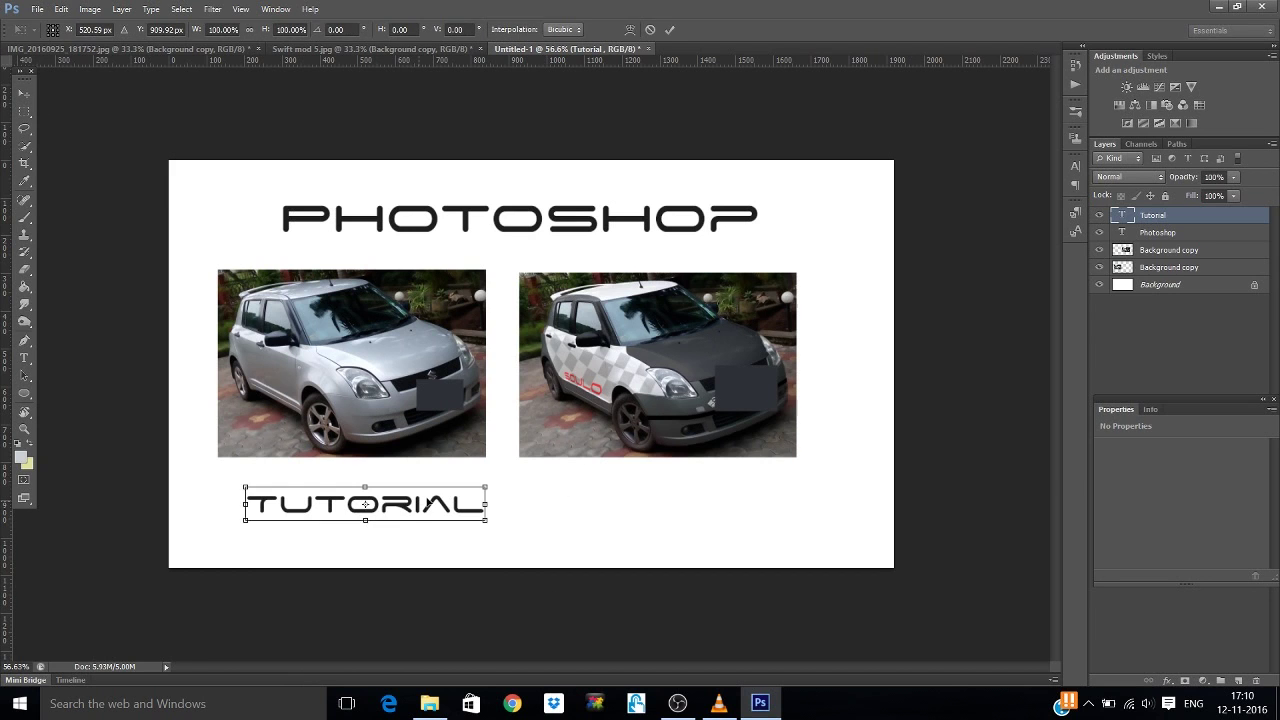
pyautogui.moveTo(487, 484); pyautogui.dragTo(530, 465)
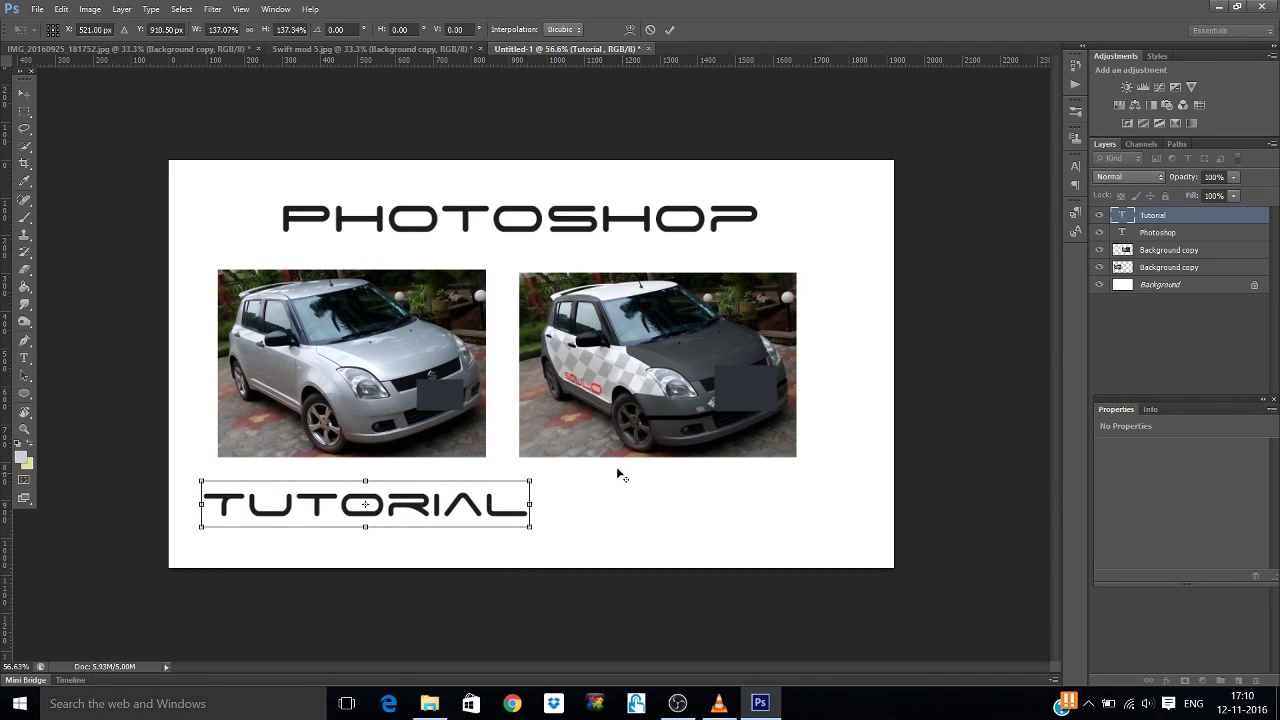
pyautogui.moveTo(462, 513); pyautogui.dragTo(544, 239)
pyautogui.hotkey('ctrl', 'z')
pyautogui.moveTo(505, 512); pyautogui.dragTo(507, 514)
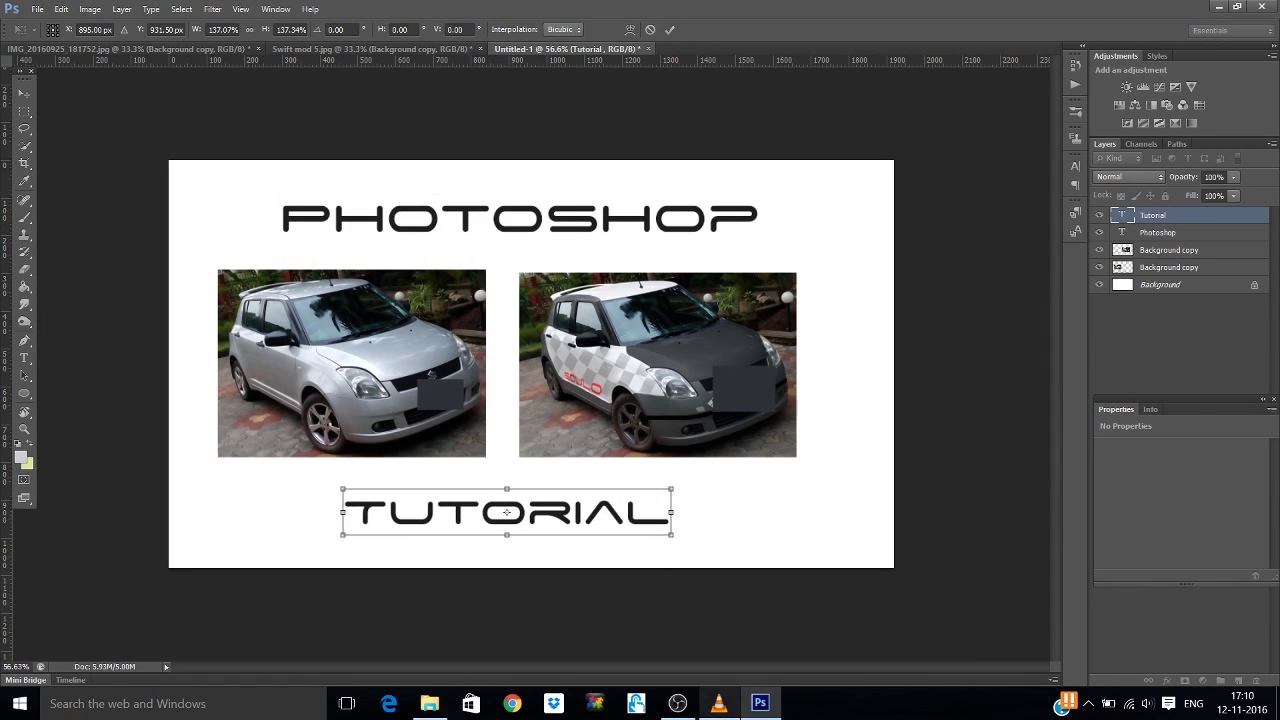
pyautogui.press('Return')
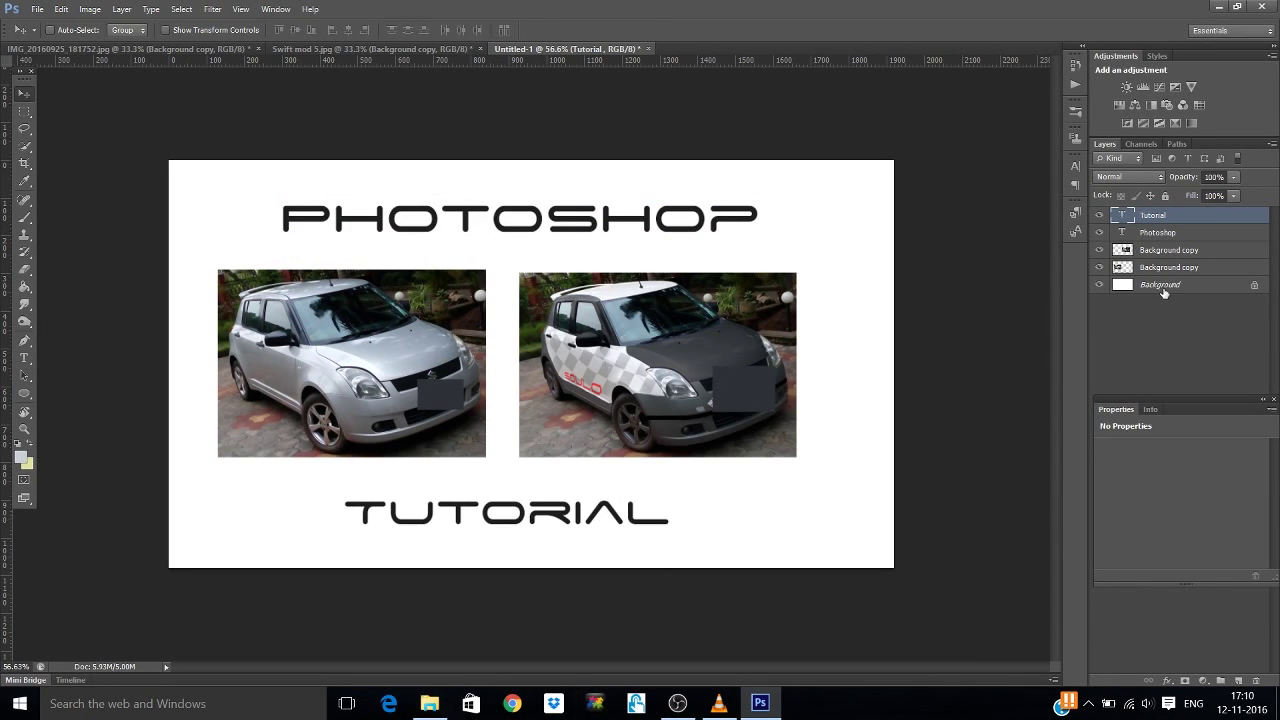
# Step: Convert the locked Background layer into the normal Layer 0
pyautogui.click(1164, 288)
pyautogui.doubleClick(1163, 288)
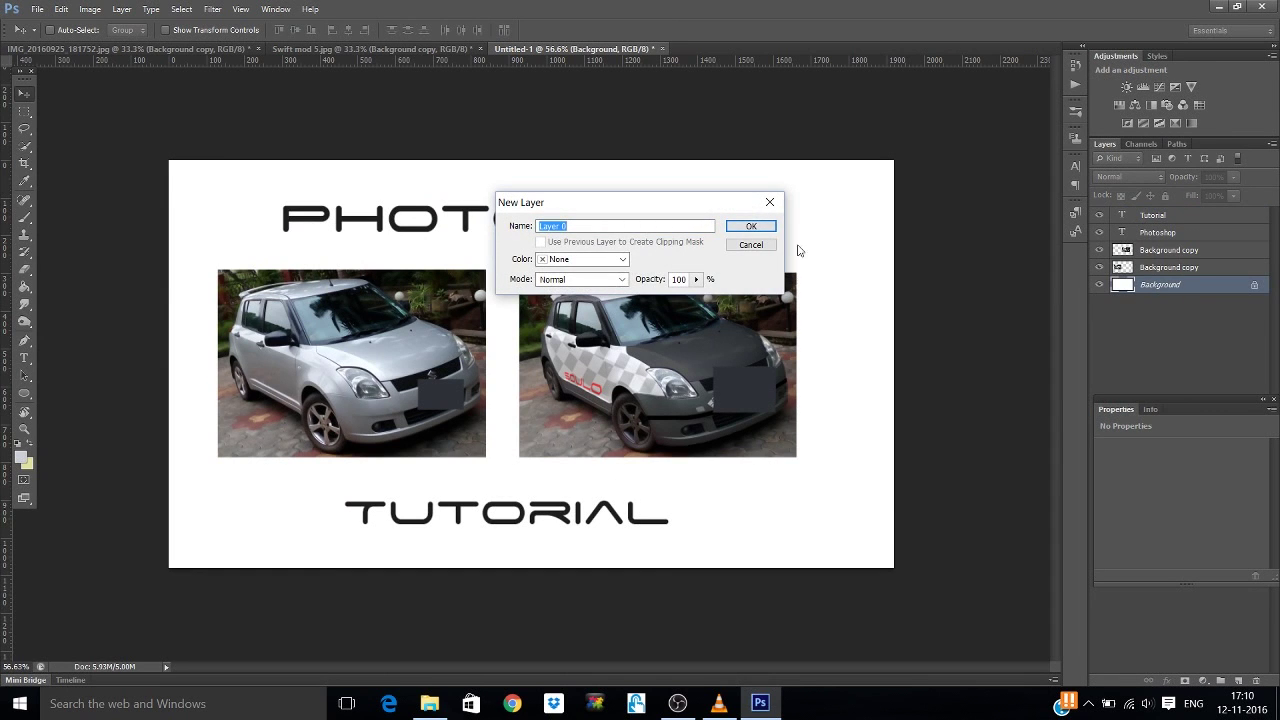
pyautogui.click(772, 228)
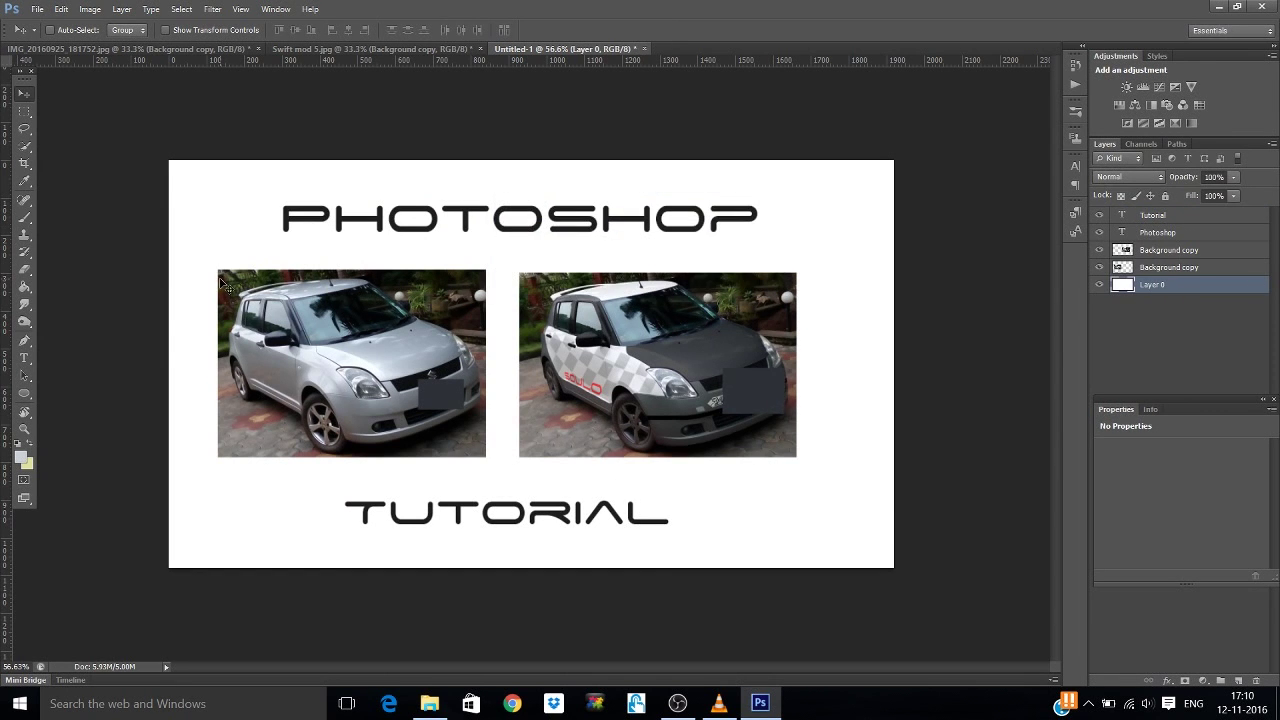
# Step: Add a Gradient Fill layer with the default white-to-grey settings
pyautogui.click(1203, 681)
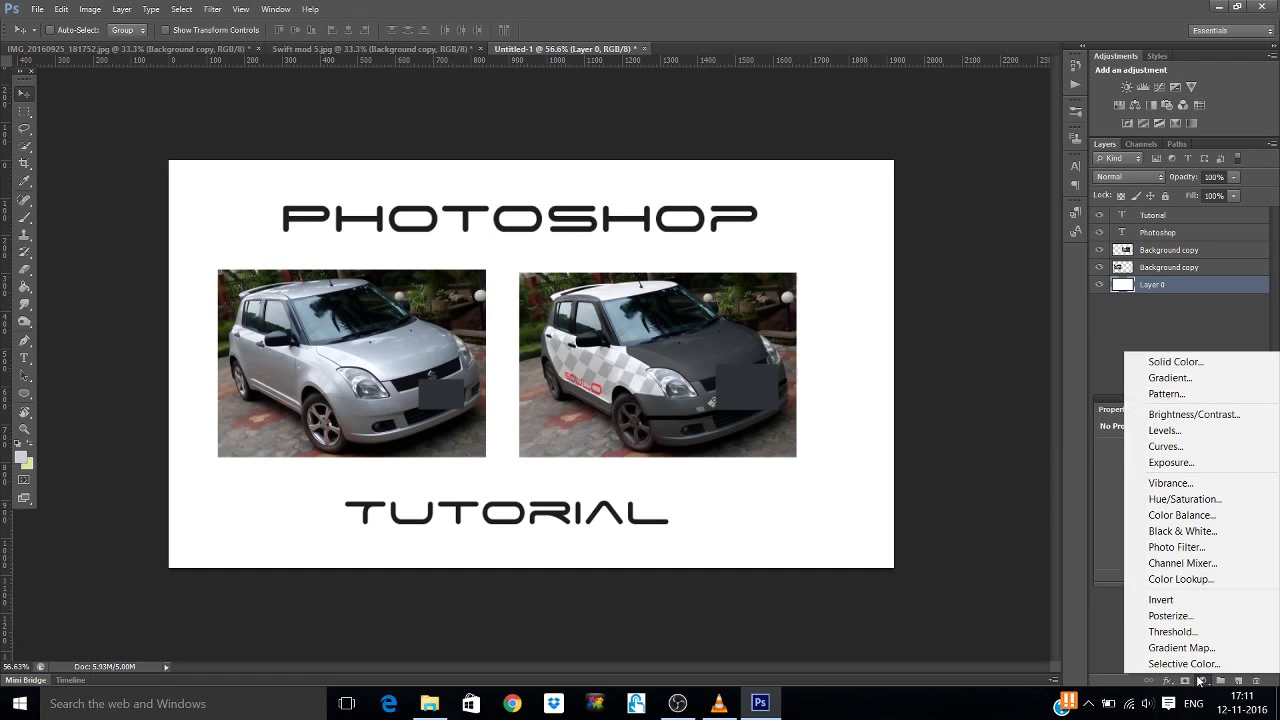
pyautogui.click(1170, 378)
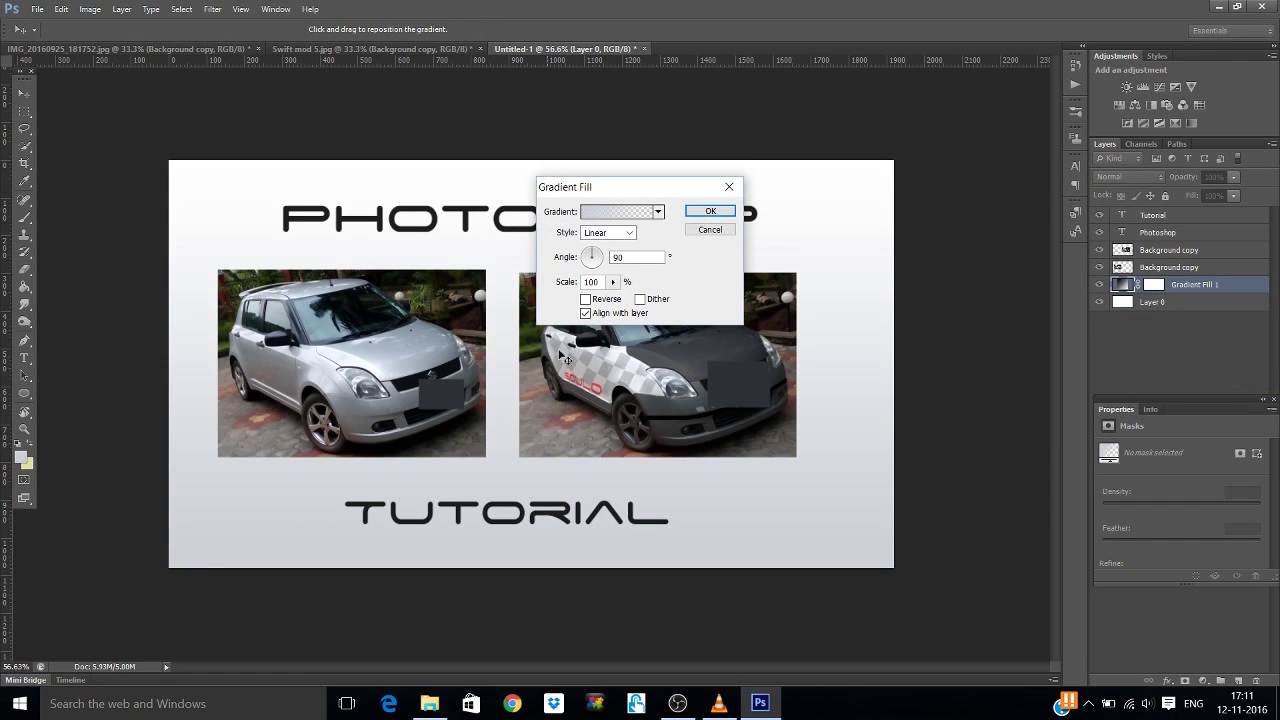
pyautogui.click(708, 212)
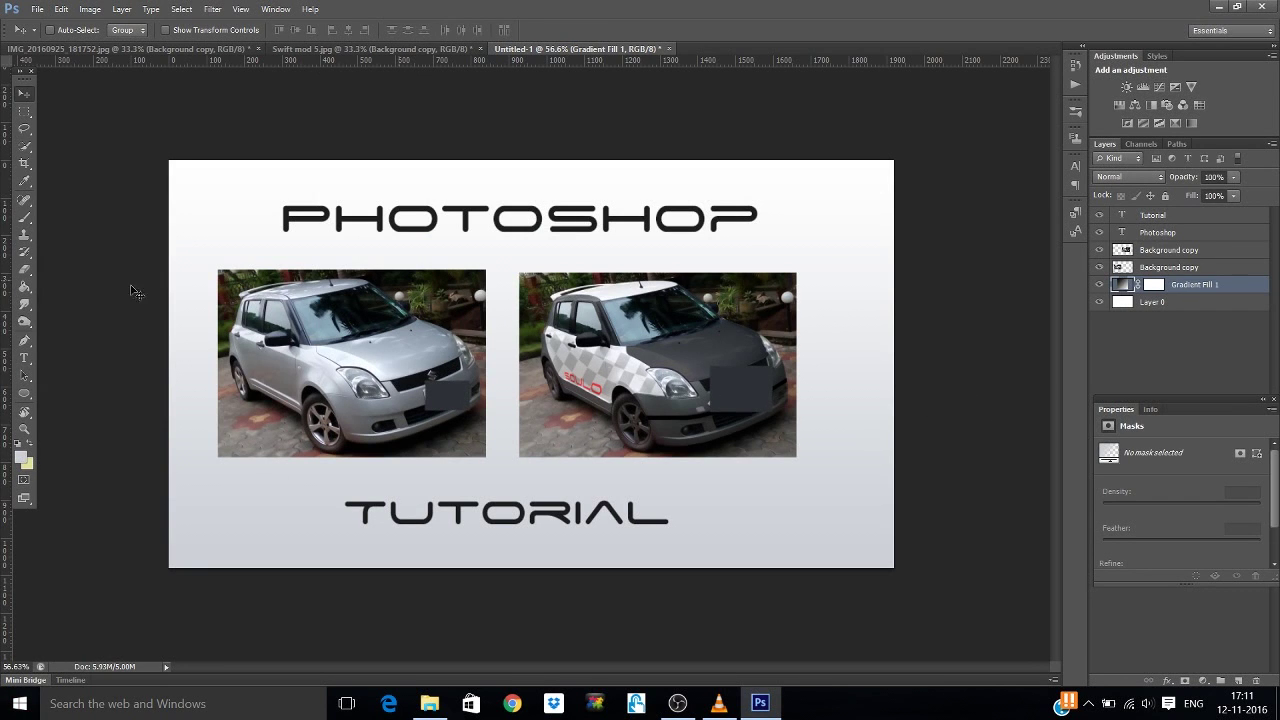
# Step: Choose JPEG as the format in the Save As dialog, then dismiss it
pyautogui.click(30, 8)
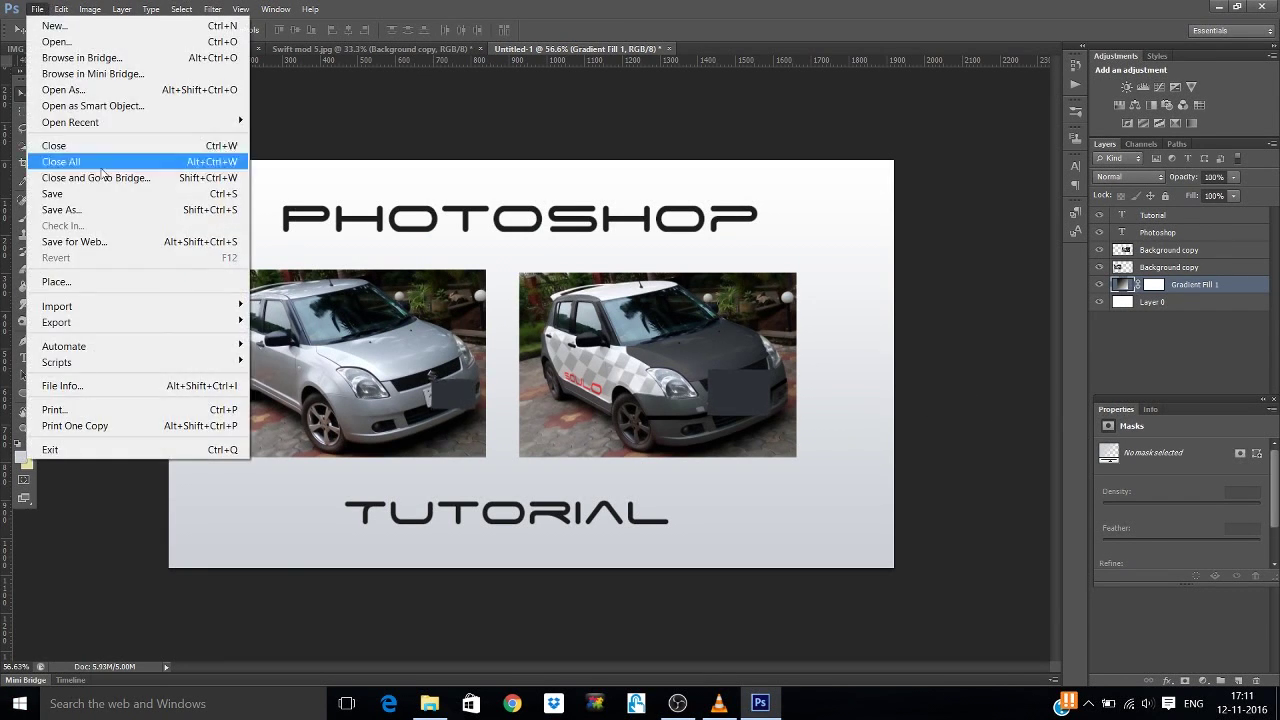
pyautogui.click(107, 209)
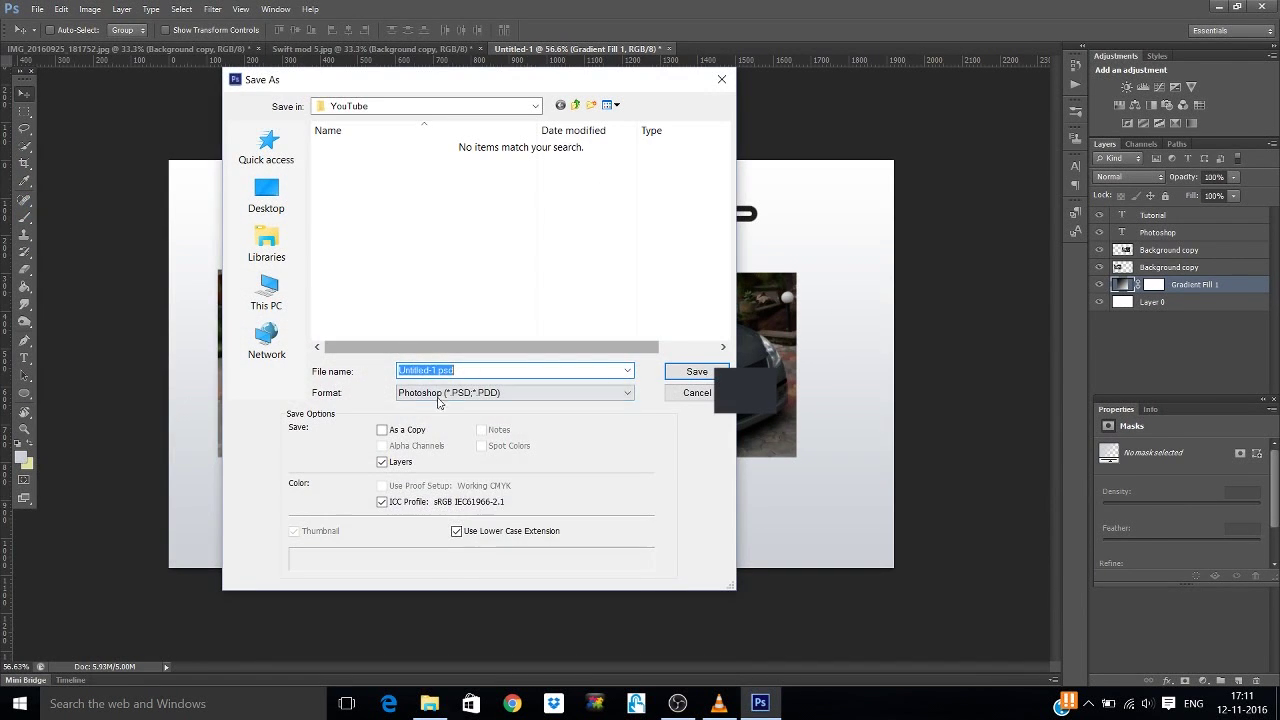
pyautogui.click(420, 392)
pyautogui.click(415, 492)
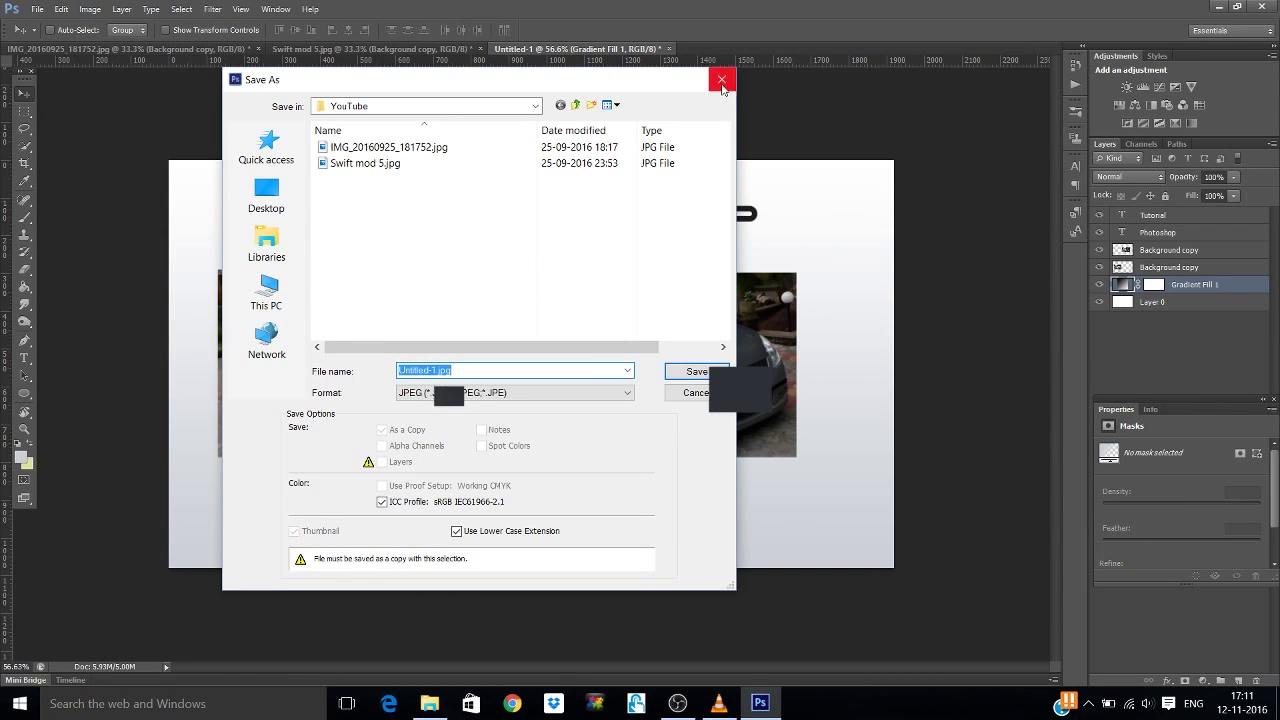
pyautogui.click(696, 371)
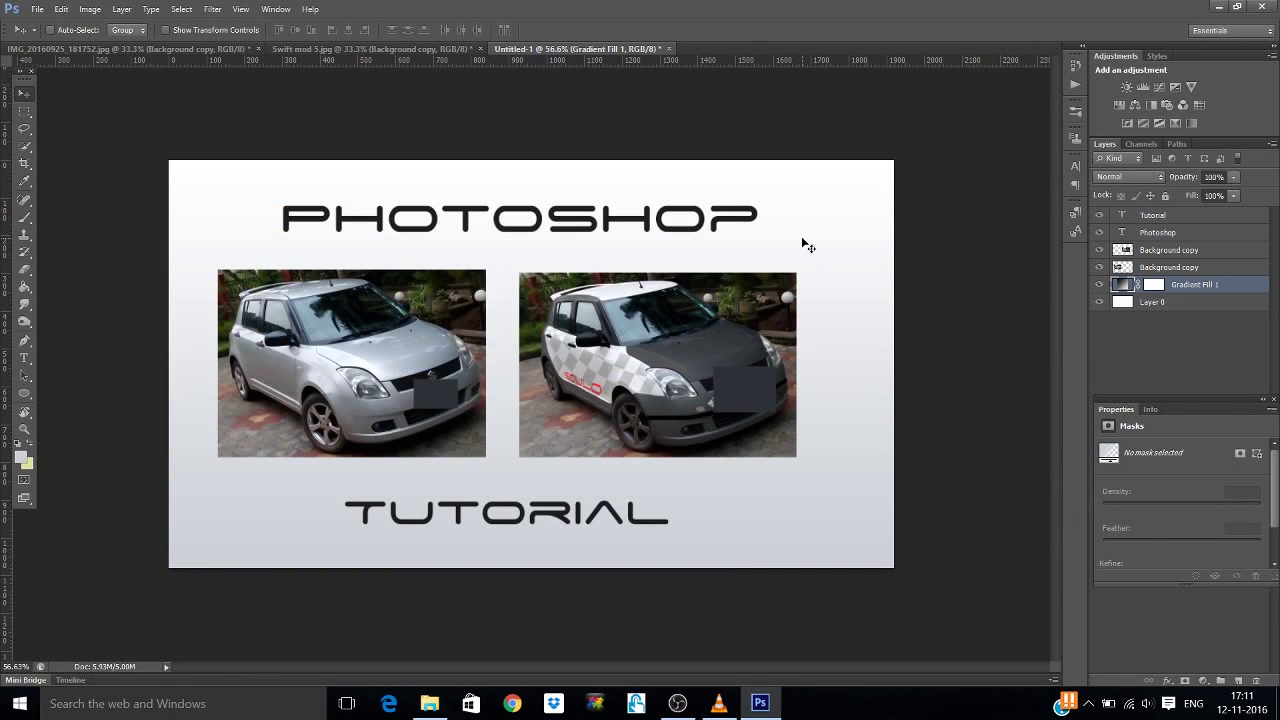
# Step: Quit Photoshop, discarding changes to Untitled-1, Swift mod 5.jpg and the remaining photo
pyautogui.click(1270, 6)
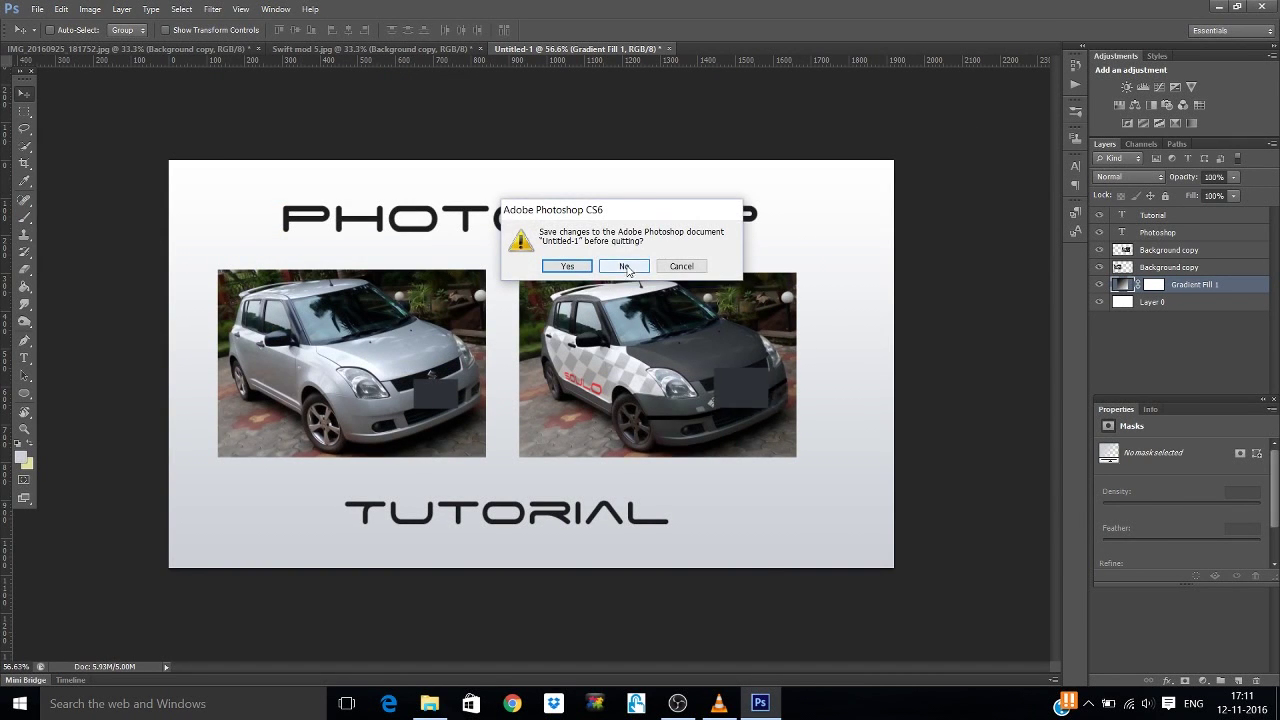
pyautogui.click(625, 266)
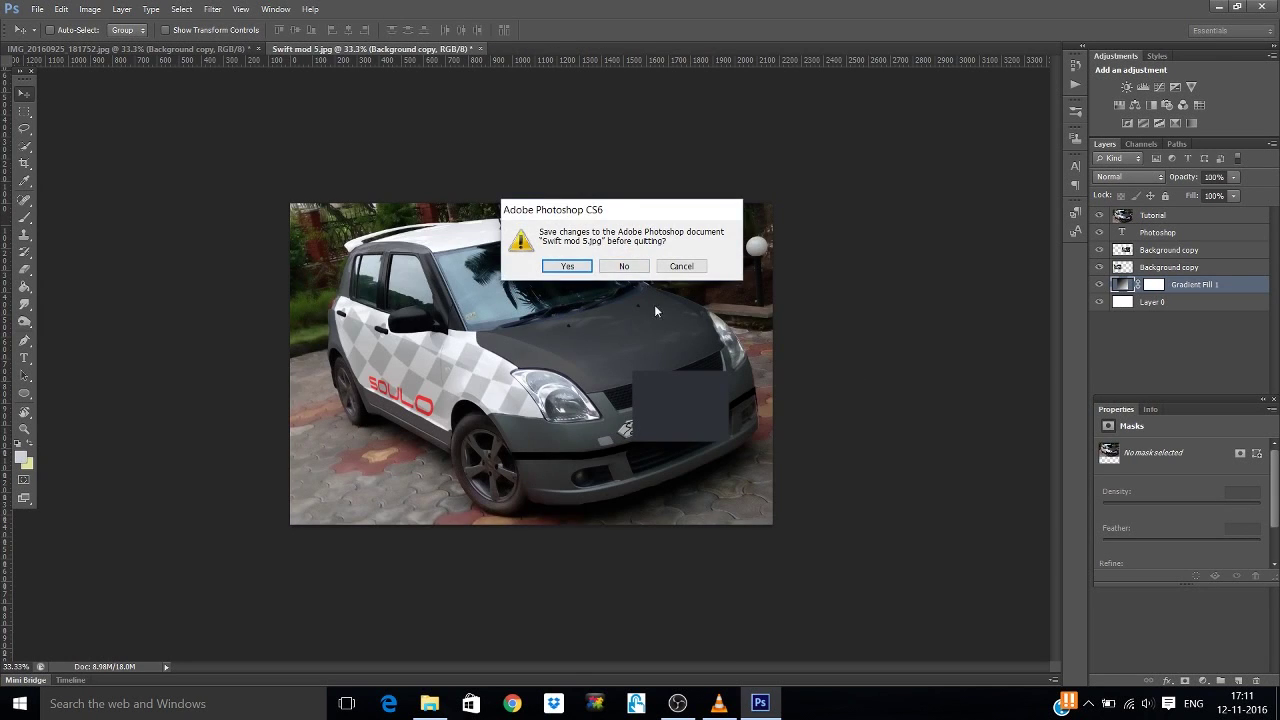
pyautogui.click(624, 266)
pyautogui.click(624, 266)
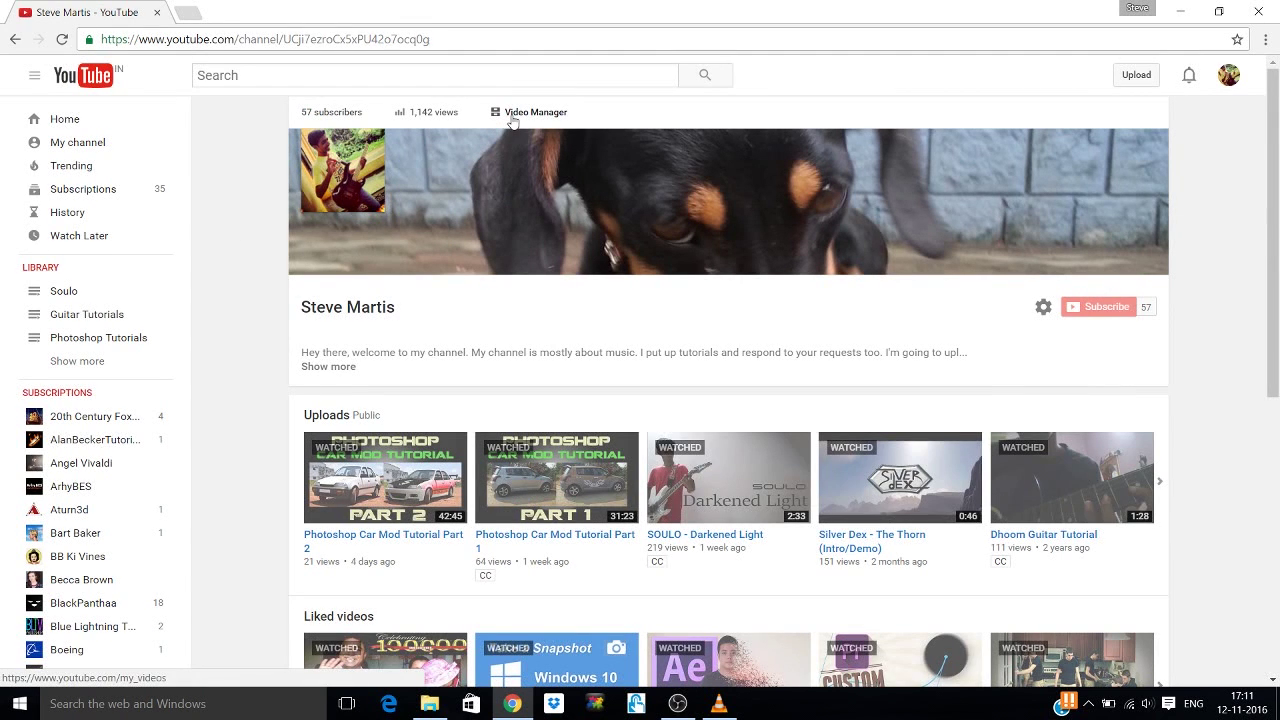
# Step: From the Video Manager list, open the 'SOULO - Darkened Light' video's Info & Settings page
pyautogui.click(511, 116)
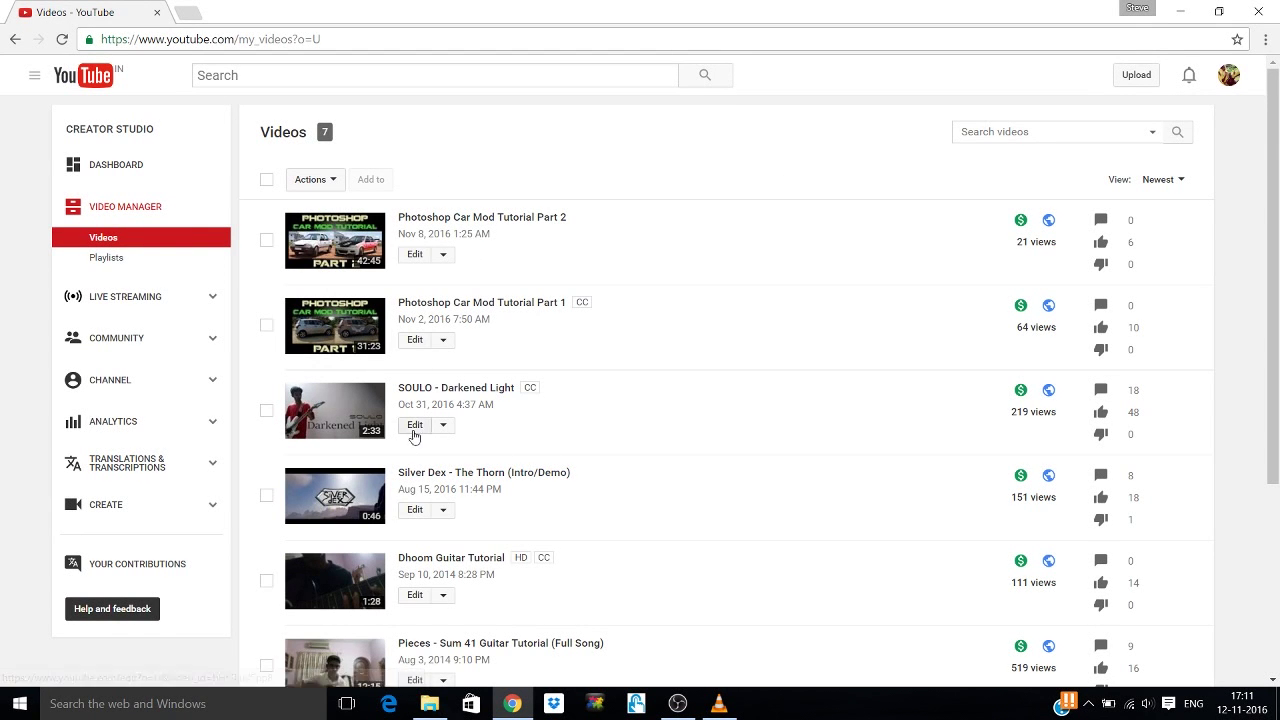
pyautogui.click(415, 425)
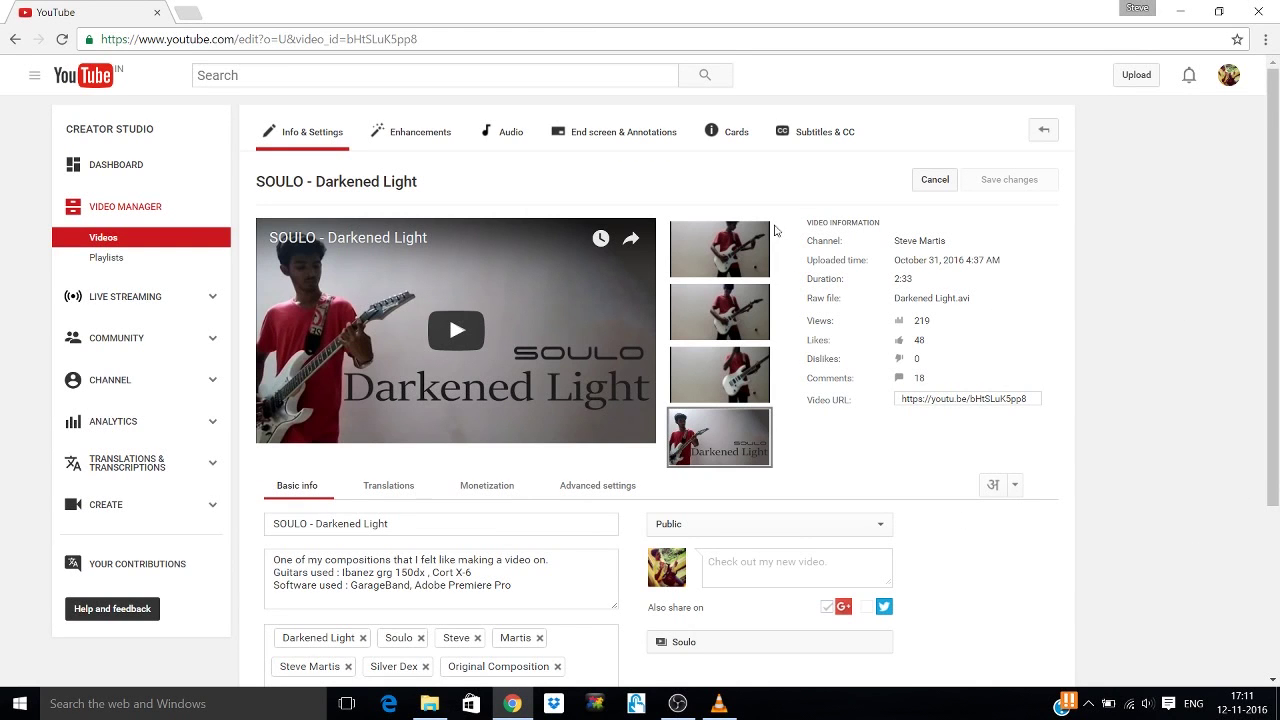
pyautogui.moveTo(733, 418)
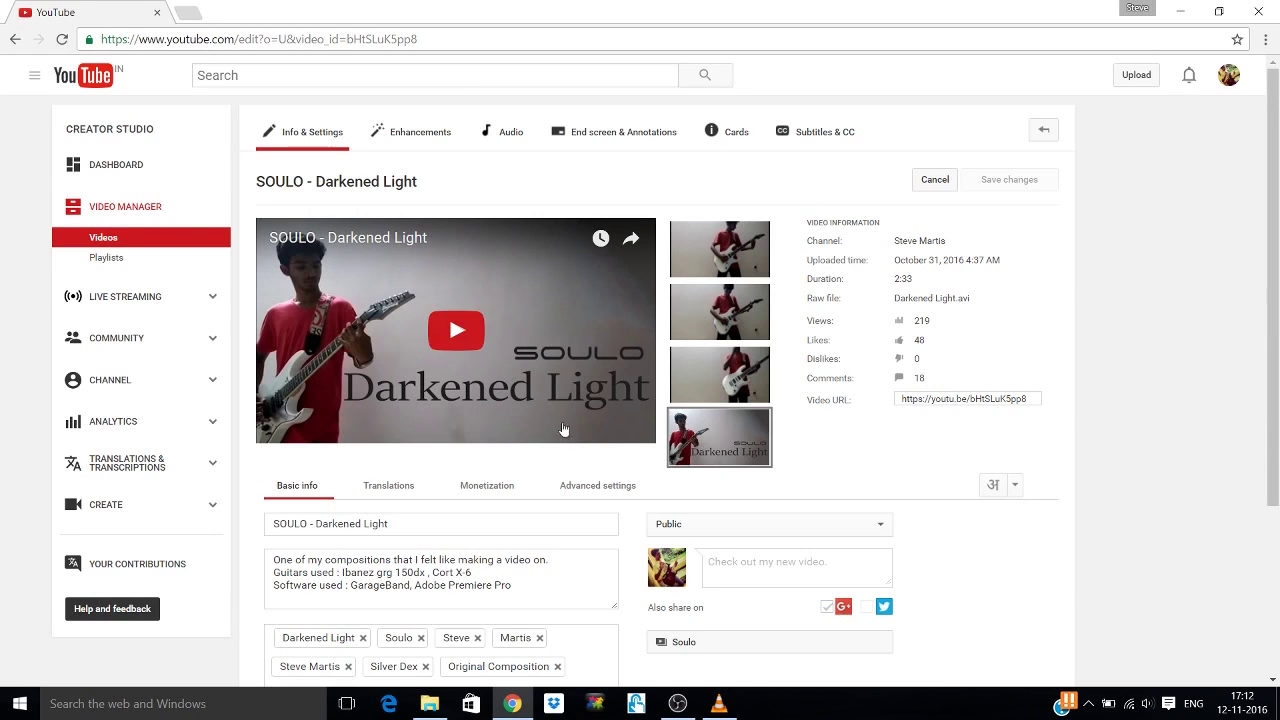
pyautogui.moveTo(702, 437)
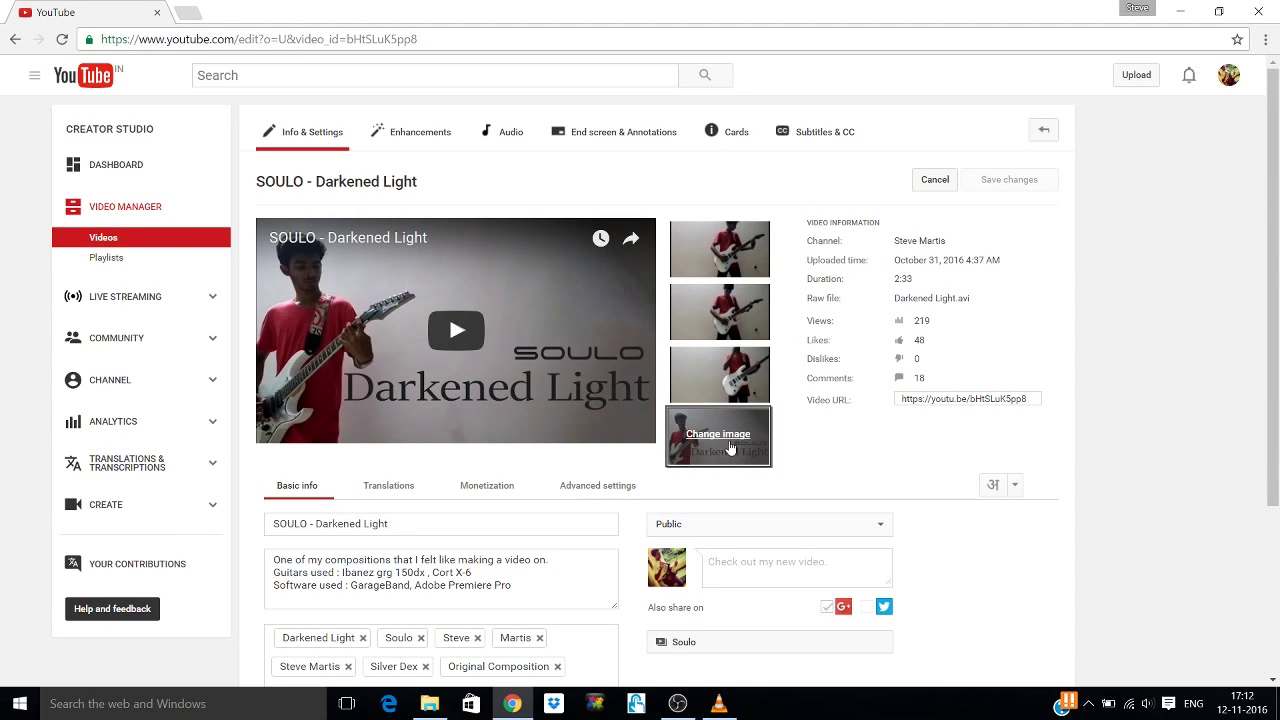
pyautogui.click(727, 438)
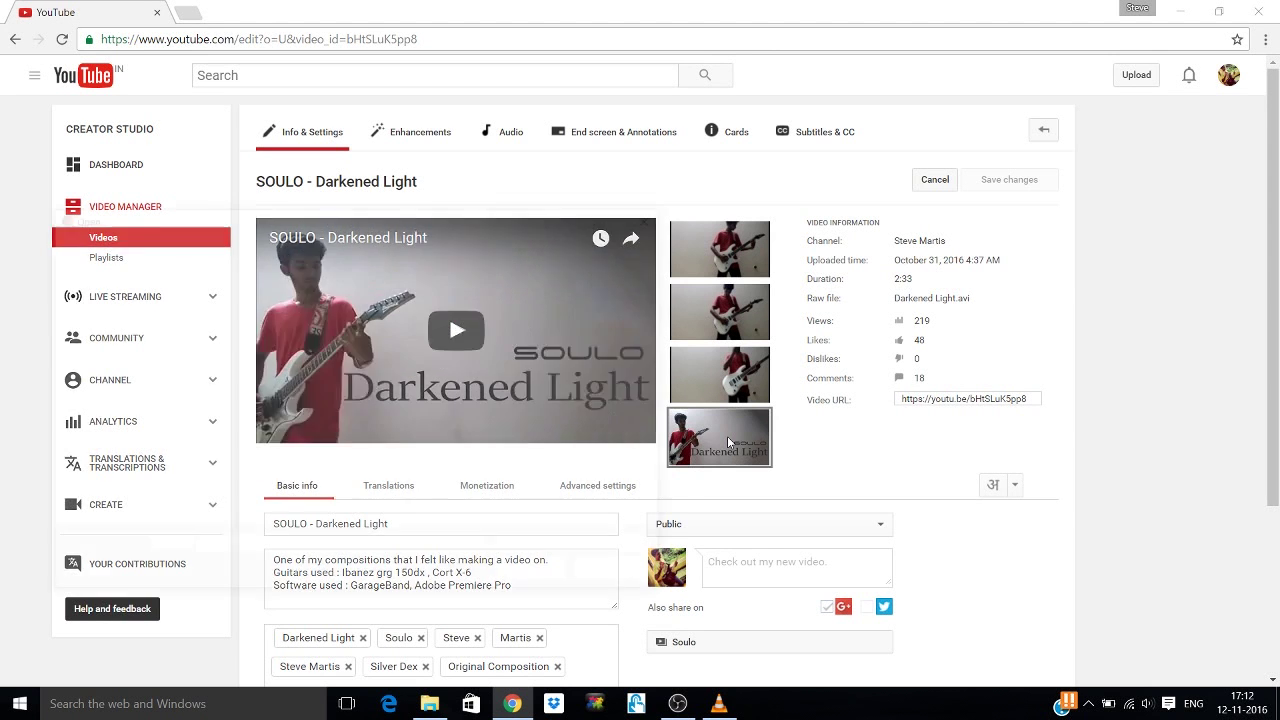
pyautogui.scroll(-3, 408, 416)
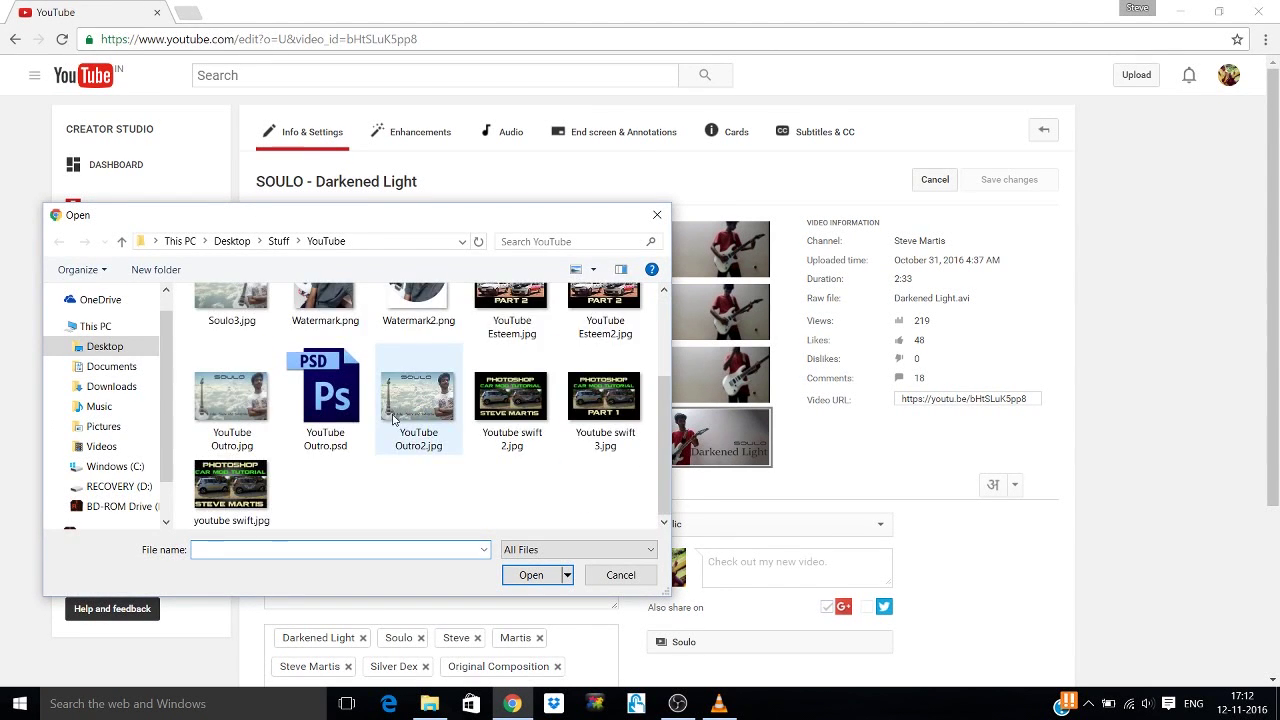
pyautogui.scroll(3, 393, 418)
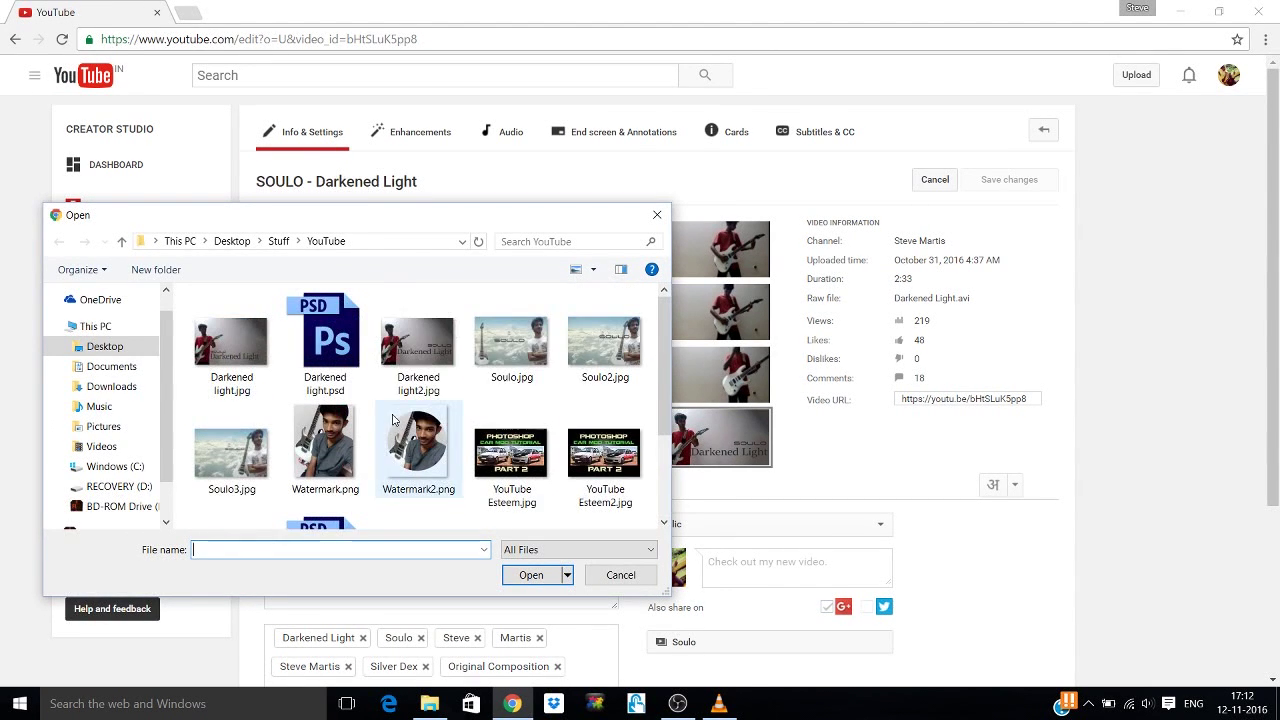
pyautogui.click(200, 325)
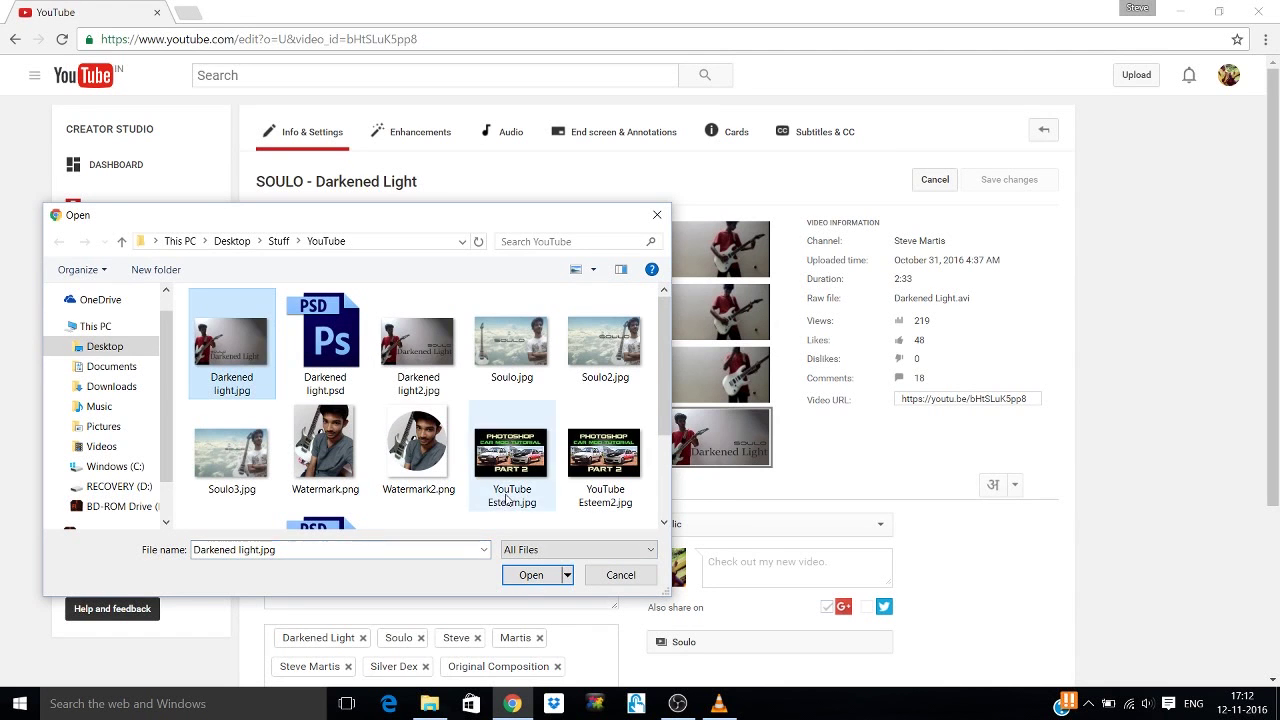
pyautogui.click(657, 216)
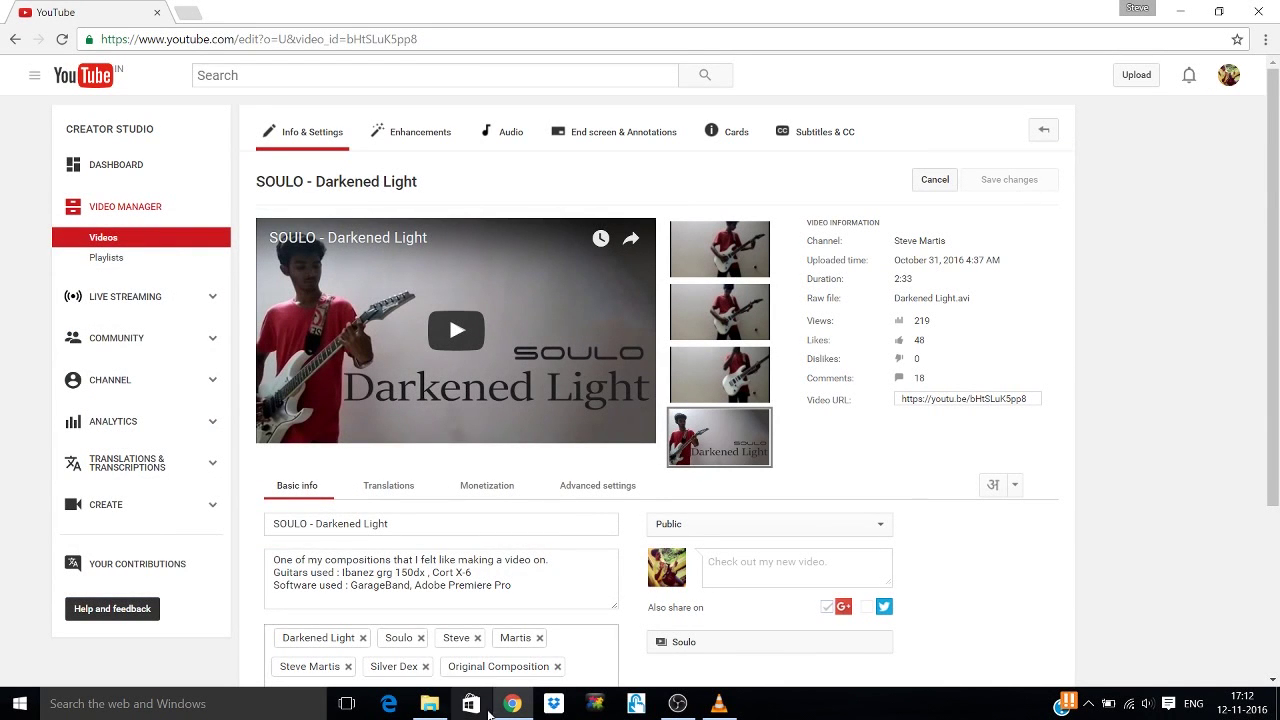